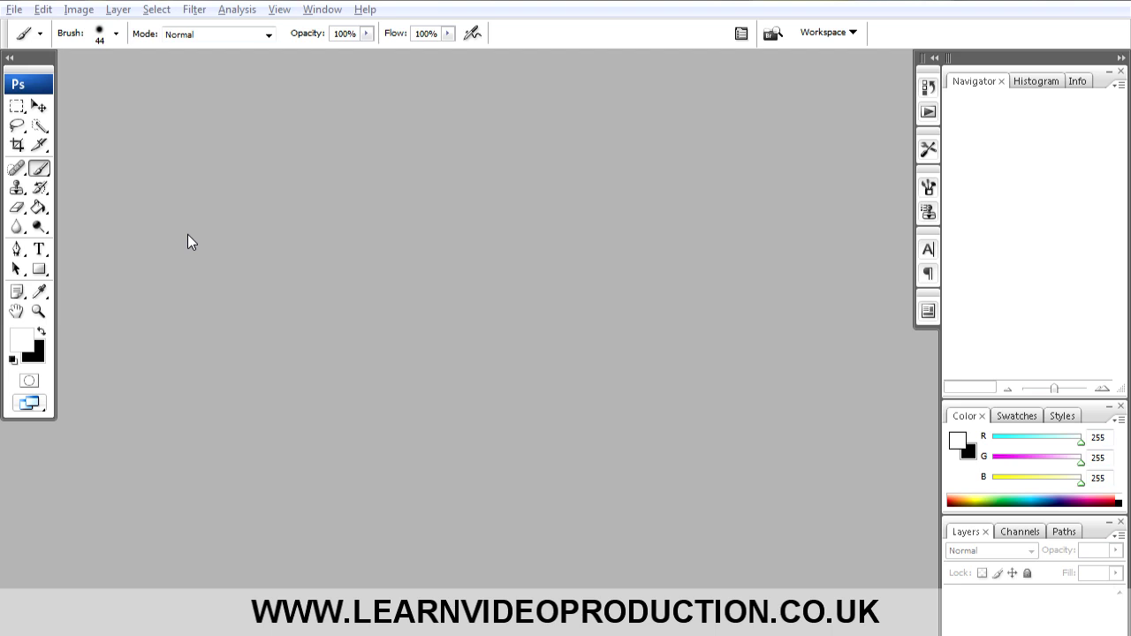
Load DSC_0008.NEF, DSC_0010.NEF and DSC_0012.NEF from the Probe Shots folder as Merge to HDR source files
{"action": "left_click", "coordinate": [15, 12]}
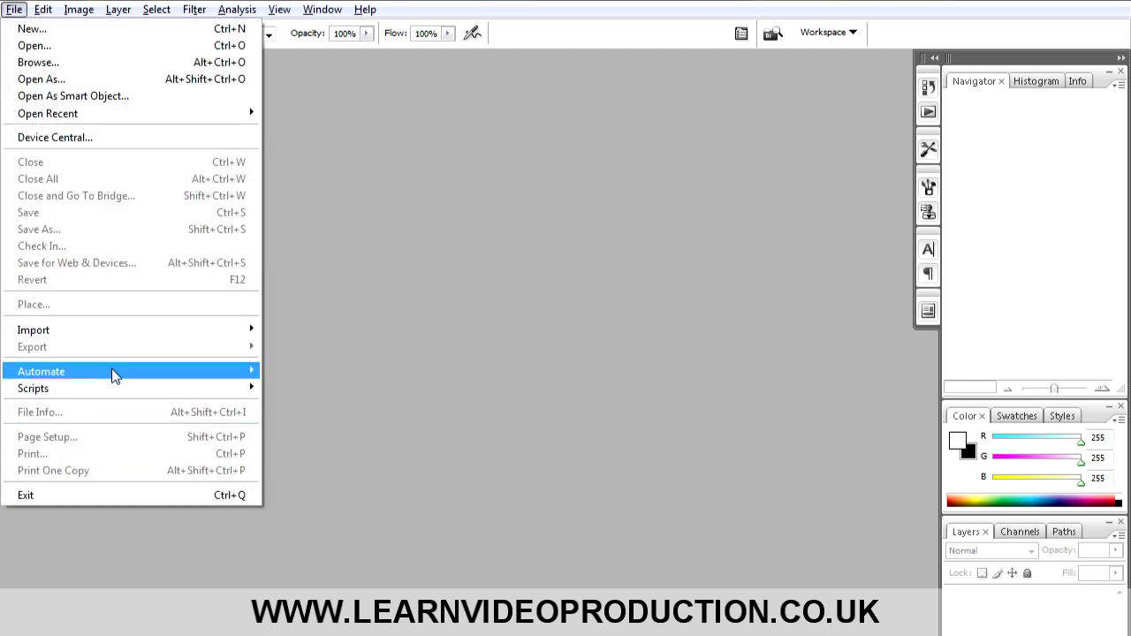
{"action": "mouse_move", "coordinate": [111, 371]}
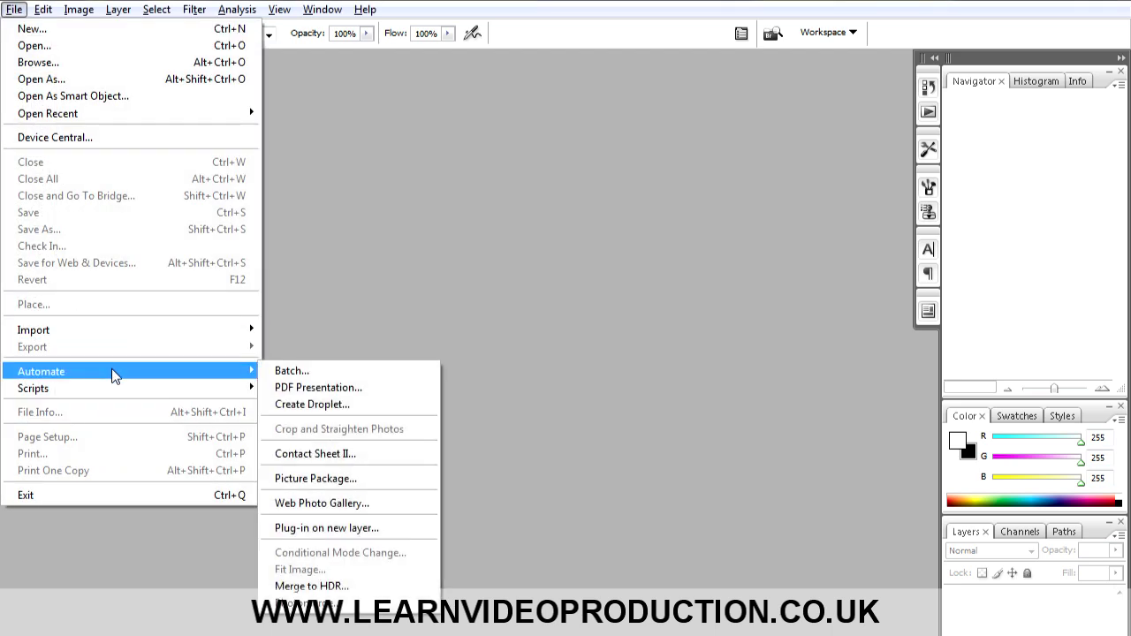
{"action": "left_click", "coordinate": [378, 587]}
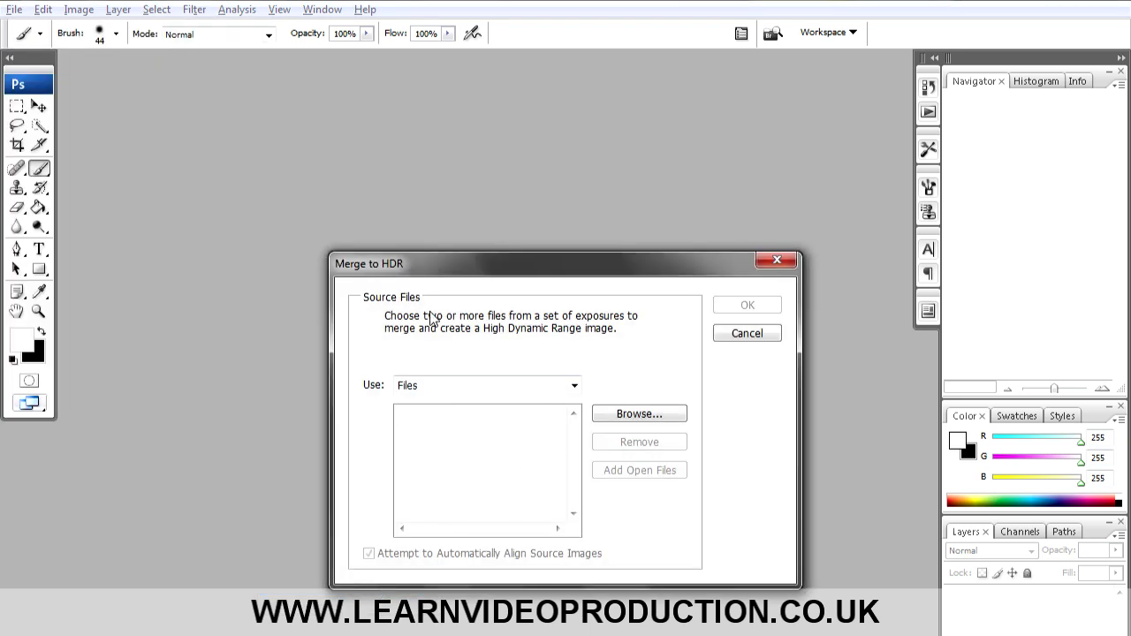
{"action": "left_click", "coordinate": [638, 413]}
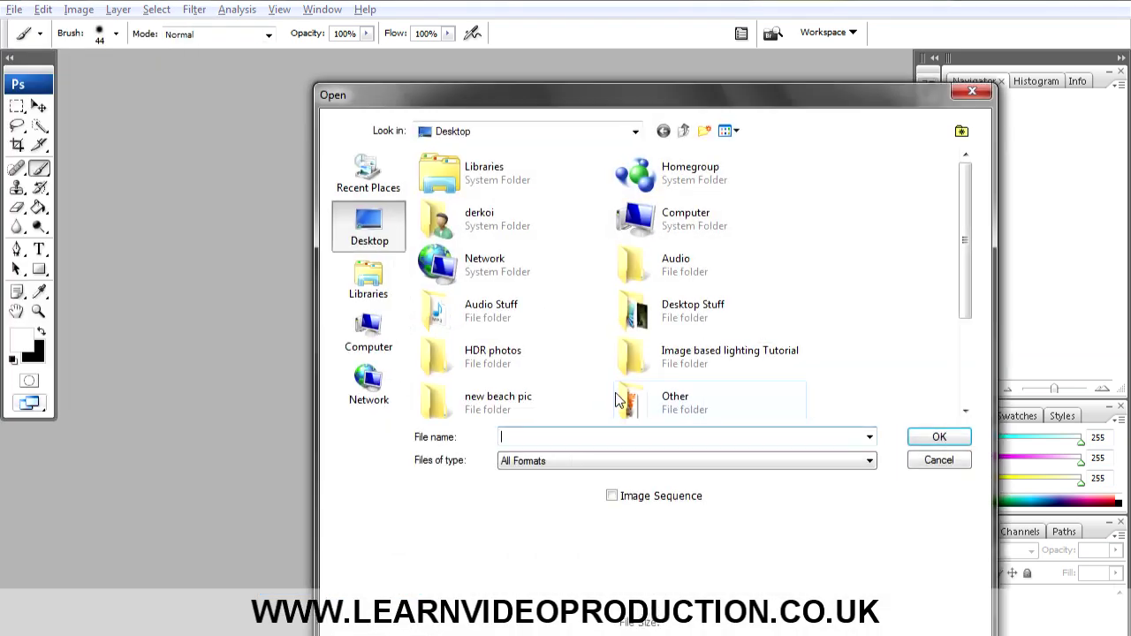
{"action": "double_click", "coordinate": [684, 355]}
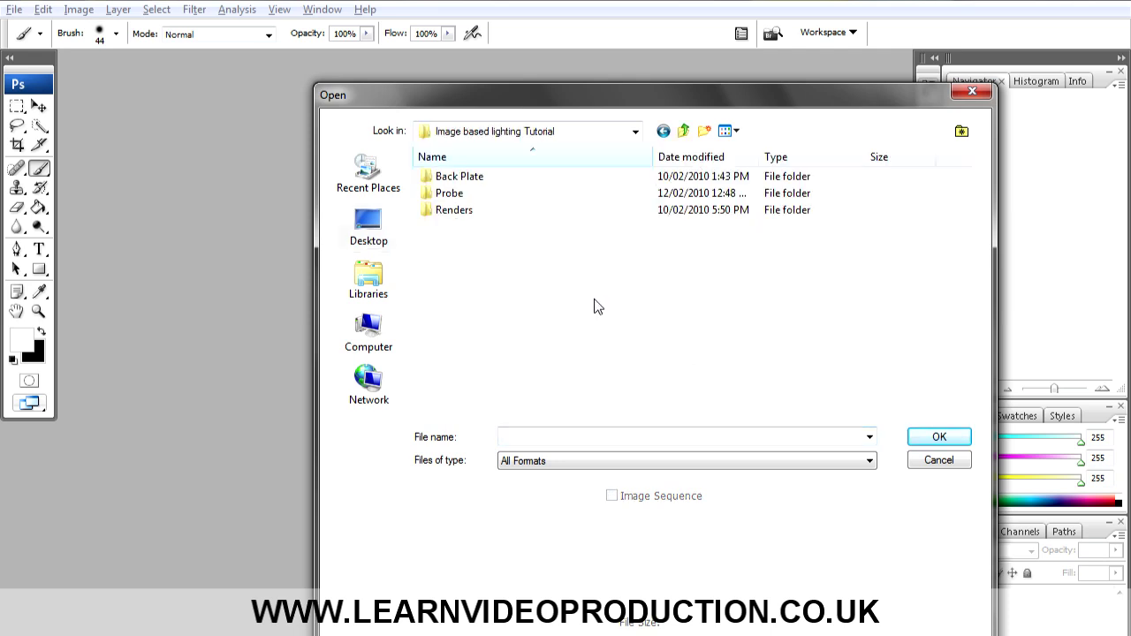
{"action": "double_click", "coordinate": [449, 196]}
{"action": "double_click", "coordinate": [562, 256]}
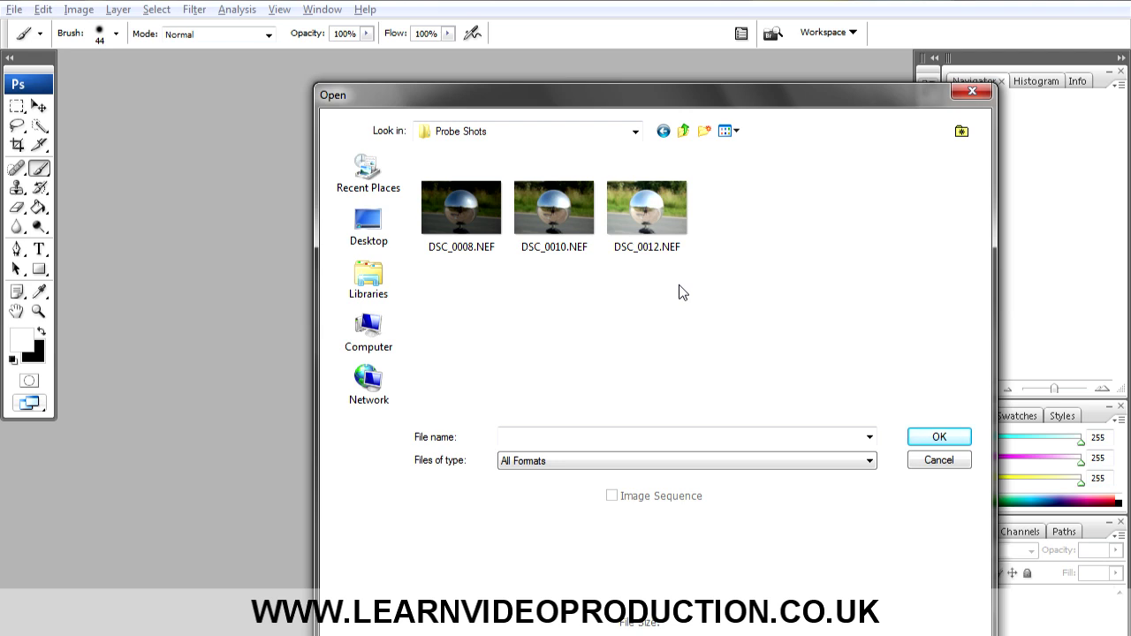
{"action": "left_click_drag", "start_coordinate": [689, 284], "coordinate": [475, 207]}
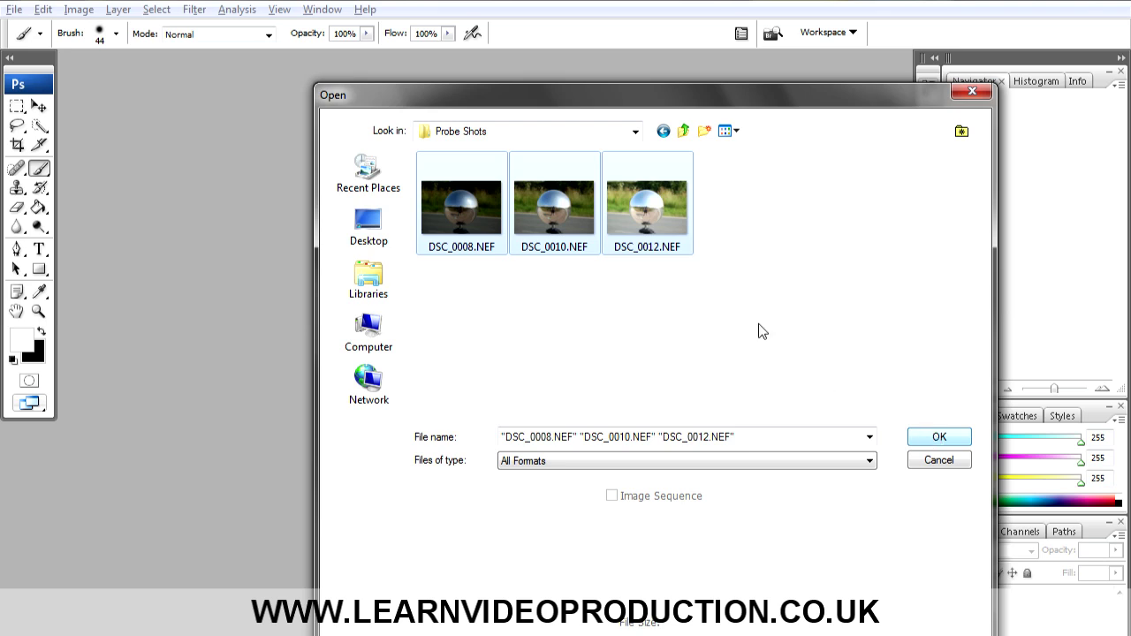
{"action": "left_click", "coordinate": [917, 438]}
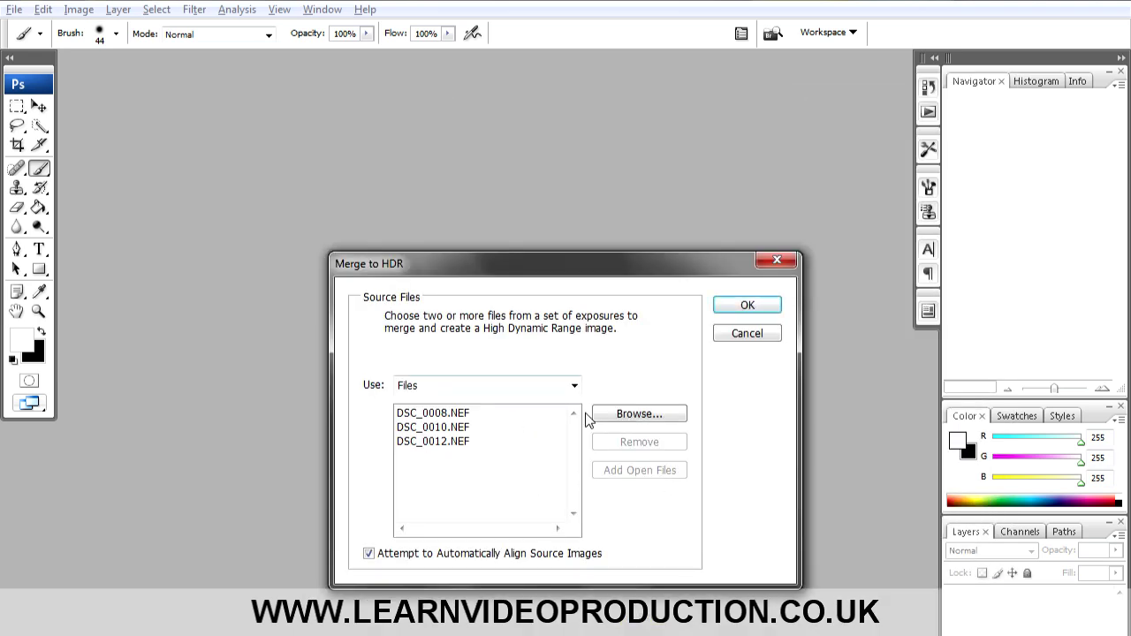
Merge the listed exposures into a 32 Bit/Channel HDR image, shifting the white point slightly to darken the preview
{"action": "left_click", "coordinate": [749, 309]}
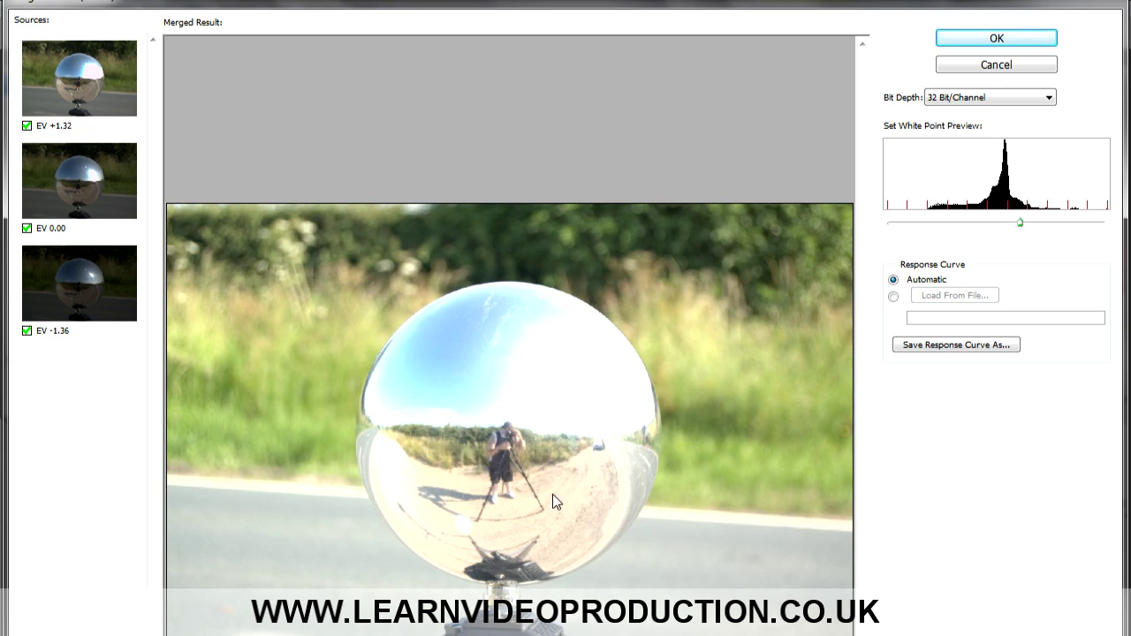
{"action": "mouse_move", "coordinate": [1021, 223]}
{"action": "left_mouse_down"}
{"action": "mouse_move", "coordinate": [990, 223]}
{"action": "mouse_move", "coordinate": [1064, 224]}
{"action": "mouse_move", "coordinate": [1026, 228]}
{"action": "left_mouse_up"}
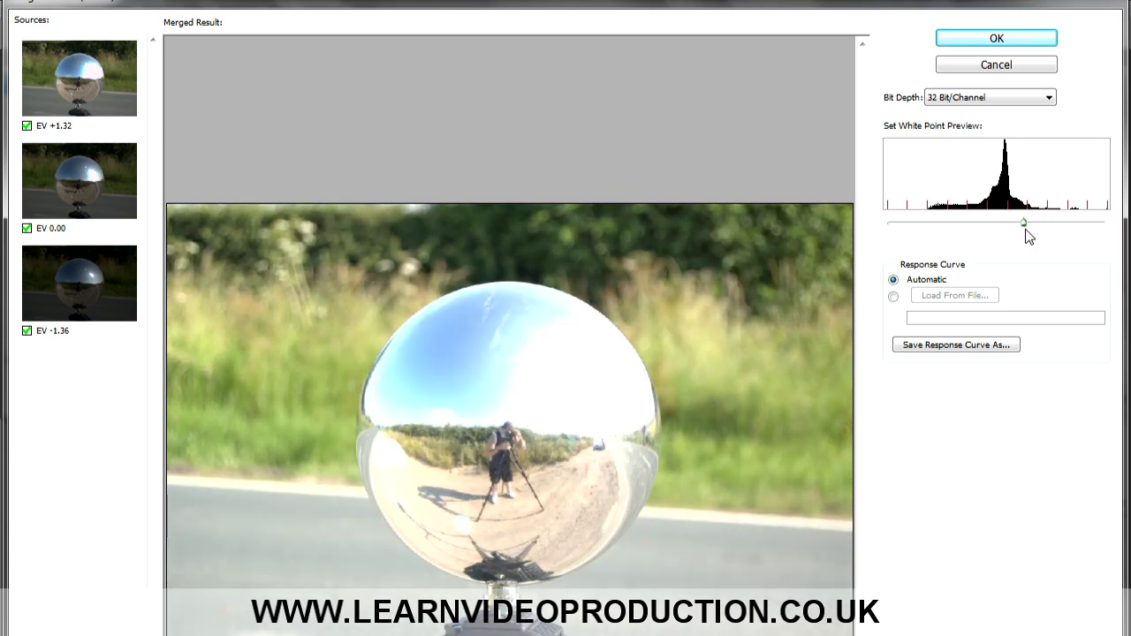
{"action": "left_click", "coordinate": [978, 42]}
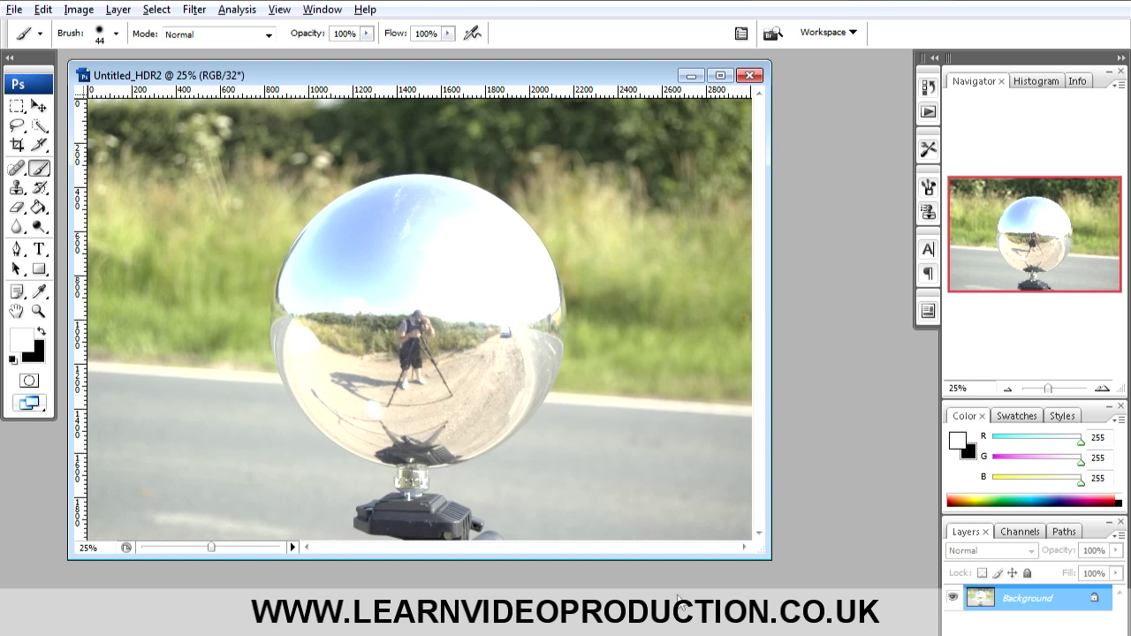
Enlarge the document window and convert the locked Background into a regular layer named Layer 0
{"action": "left_click_drag", "start_coordinate": [765, 554], "coordinate": [875, 633]}
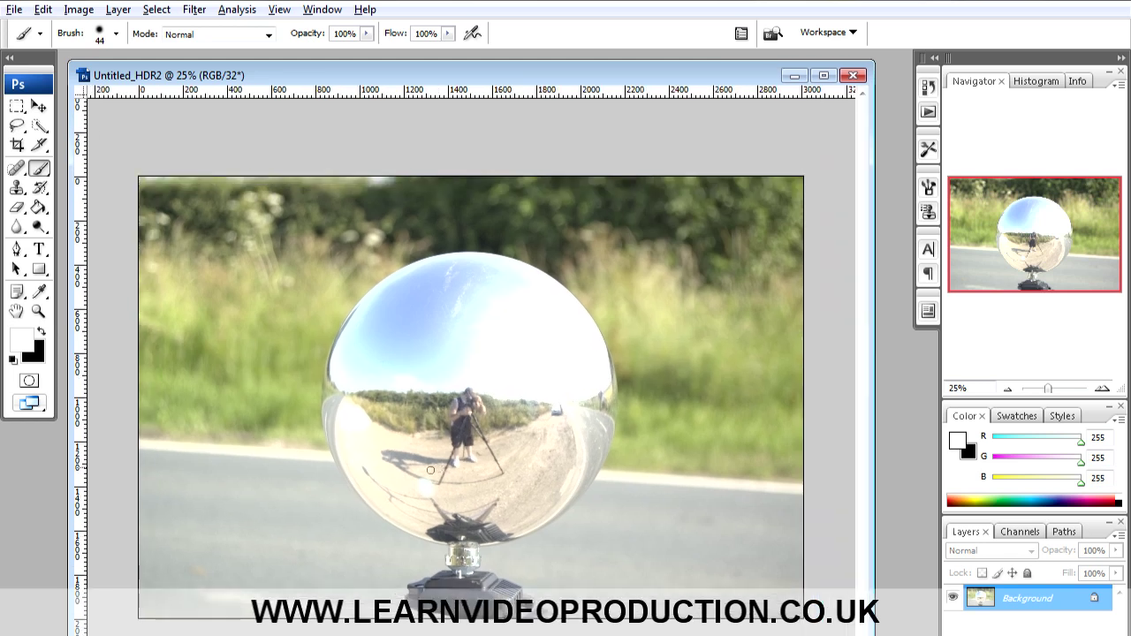
{"action": "left_click", "coordinate": [17, 106]}
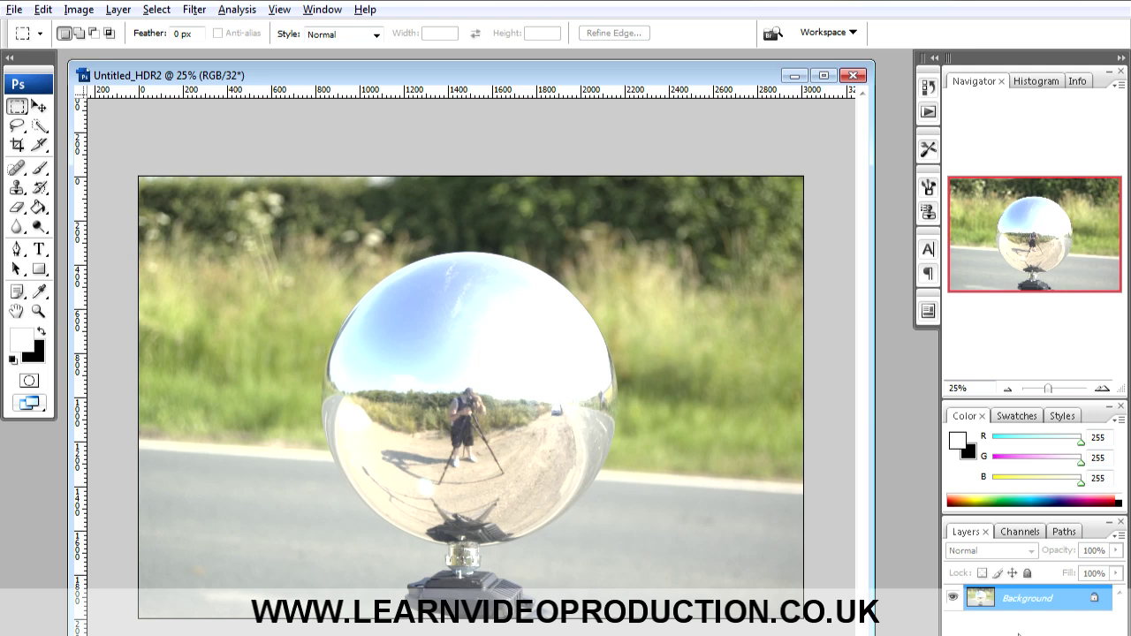
{"action": "double_click", "coordinate": [1035, 599]}
{"action": "left_click", "coordinate": [731, 266]}
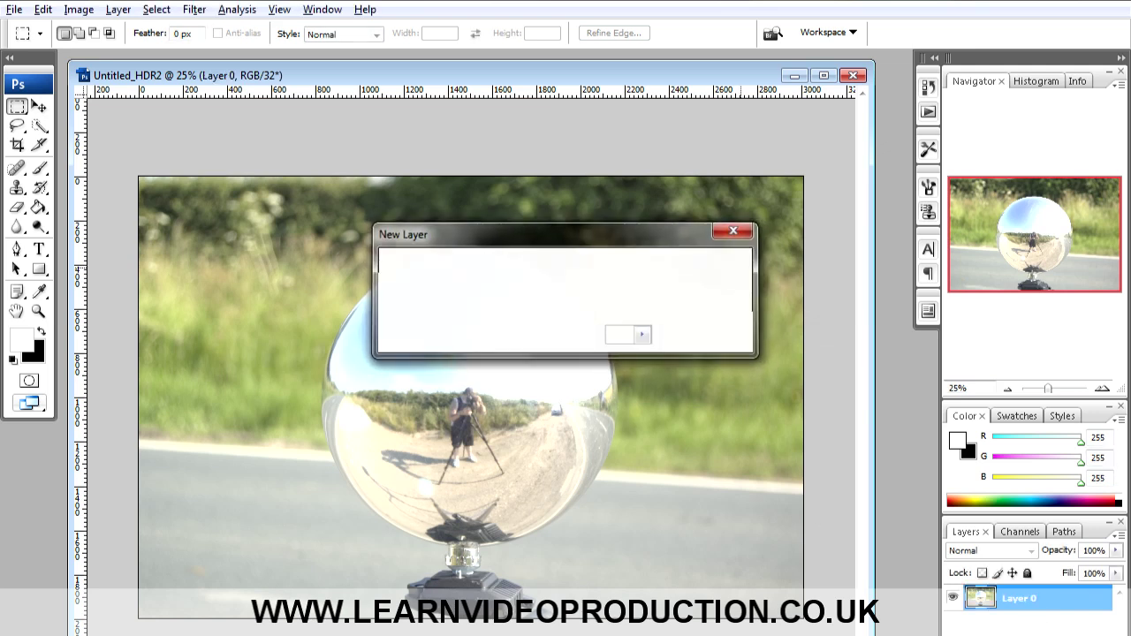
Cut away the rectangular background strips above and to the left of the mirror ball, right up to its edges
{"action": "left_click_drag", "start_coordinate": [122, 159], "coordinate": [831, 251]}
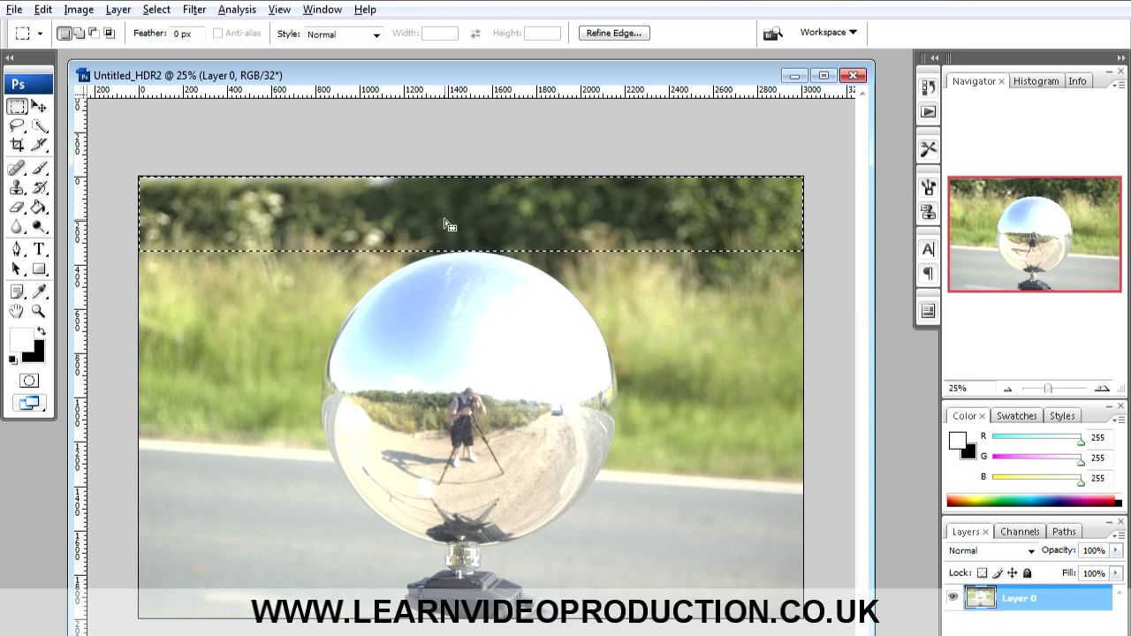
{"action": "key", "text": "ctrl+x"}
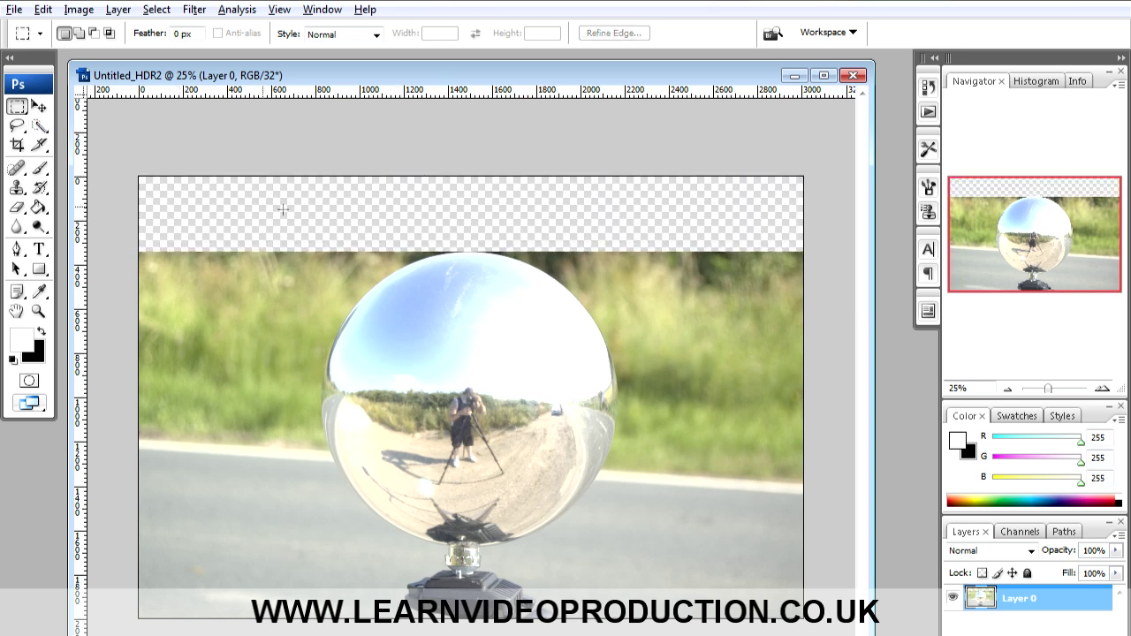
{"action": "left_click_drag", "start_coordinate": [138, 177], "coordinate": [321, 618]}
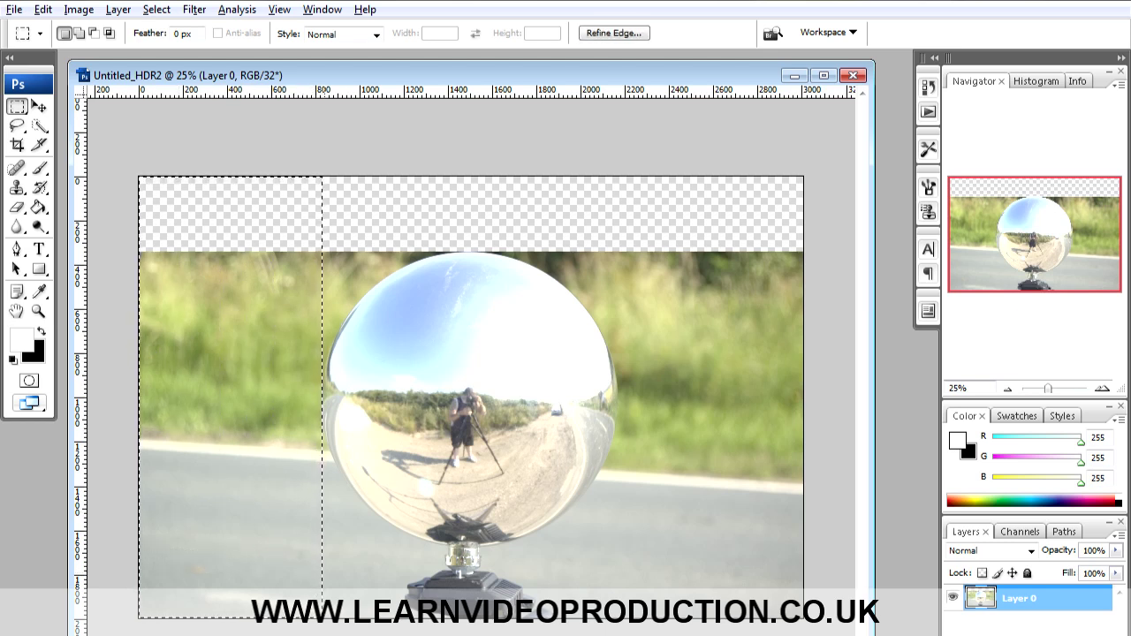
{"action": "key", "text": "ctrl+x"}
Delete the rectangular background strips to the right of and below the mirror ball, right up to its edges
{"action": "left_click_drag", "start_coordinate": [830, 163], "coordinate": [620, 618]}
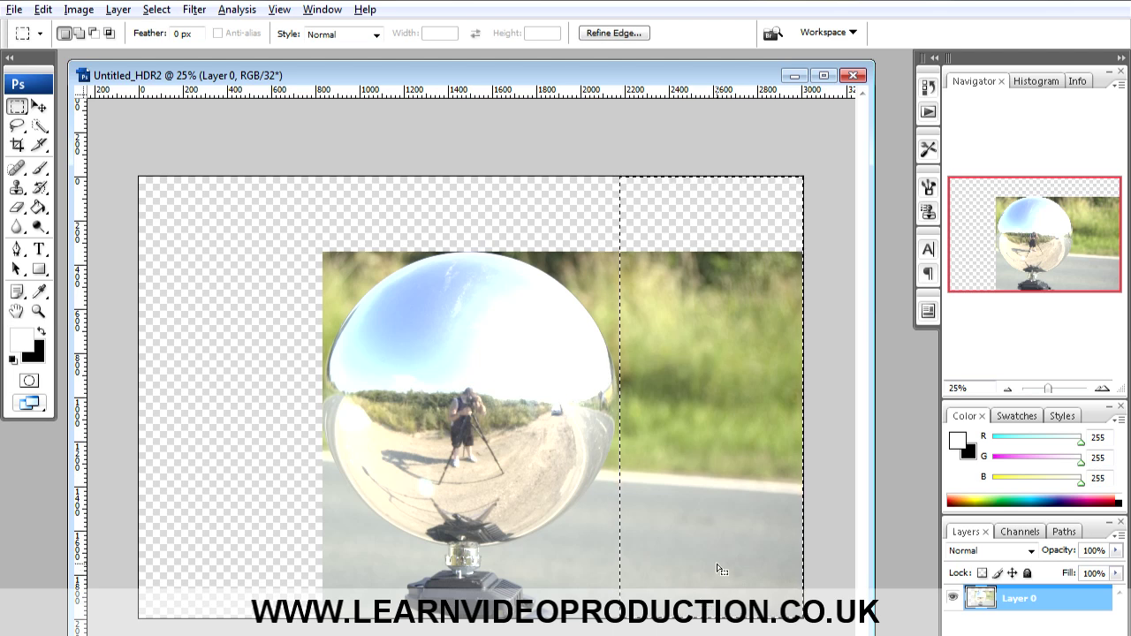
{"action": "key", "text": "Delete"}
{"action": "key", "text": "ctrl+d"}
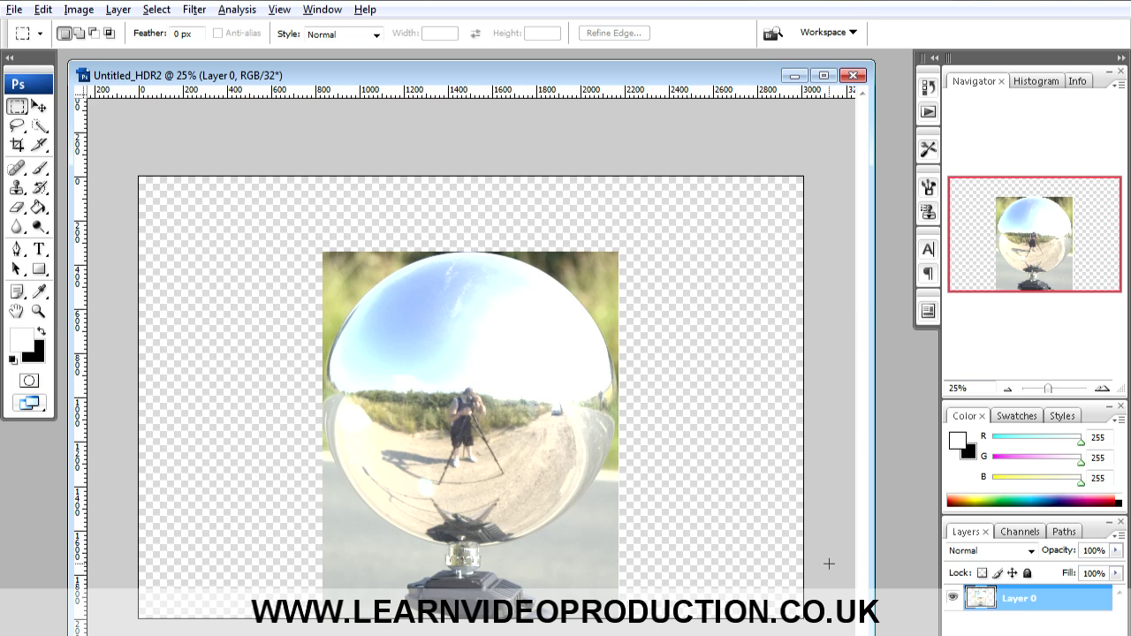
{"action": "left_click_drag", "start_coordinate": [800, 617], "coordinate": [102, 545]}
{"action": "left_click", "coordinate": [105, 547]}
{"action": "key", "text": "Delete"}
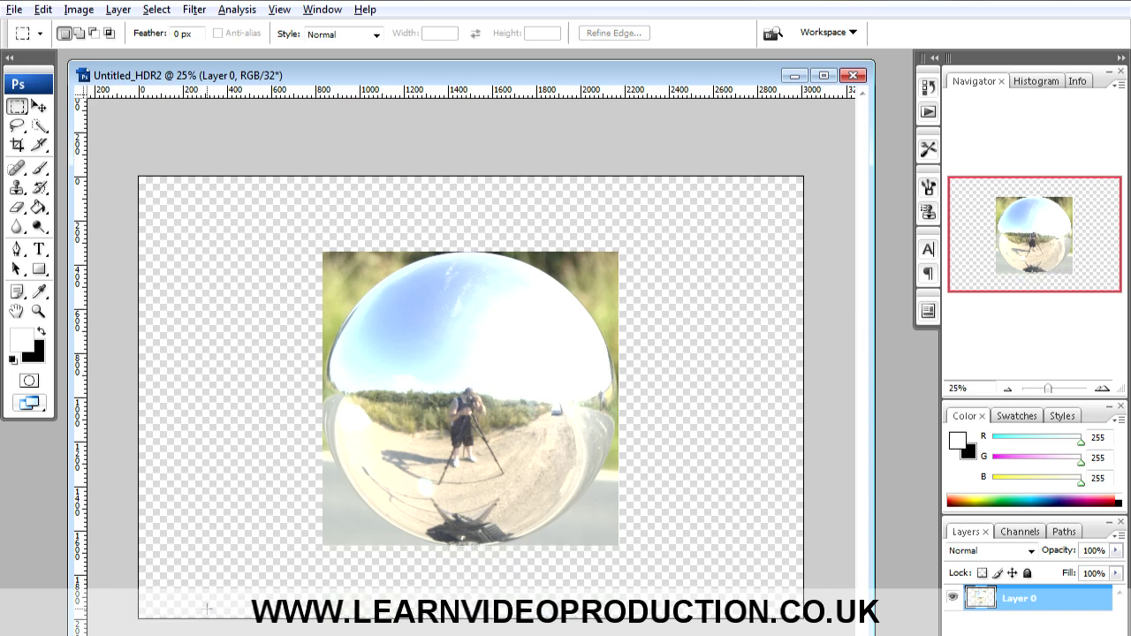
Trim the canvas on all four sides based on transparent pixels
{"action": "left_click", "coordinate": [79, 10]}
{"action": "left_click", "coordinate": [91, 220]}
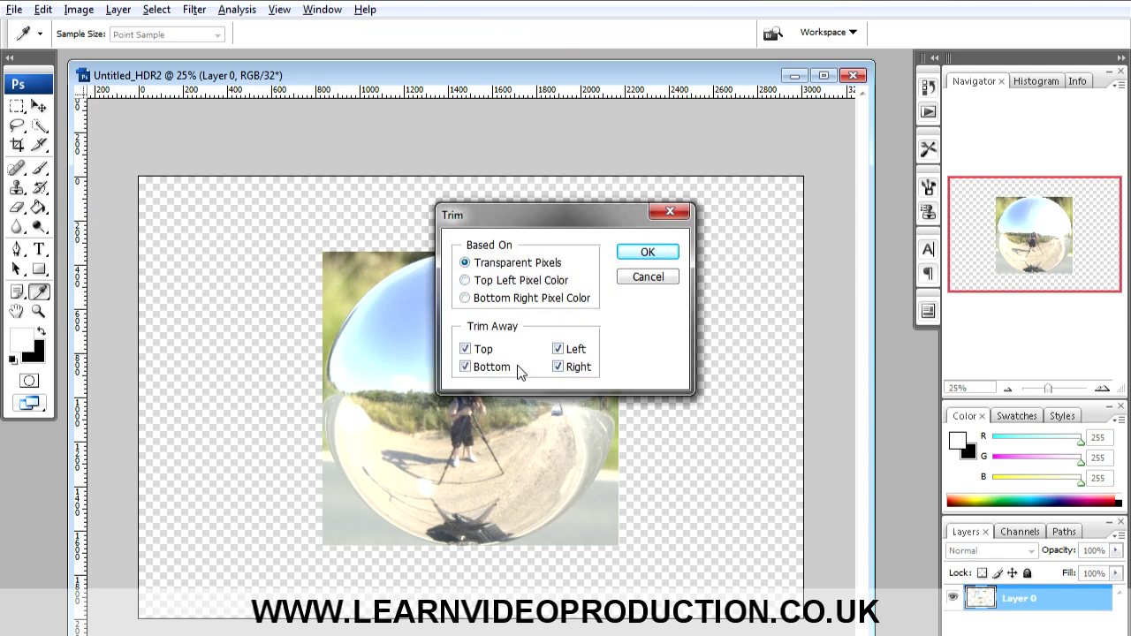
{"action": "left_click", "coordinate": [636, 256]}
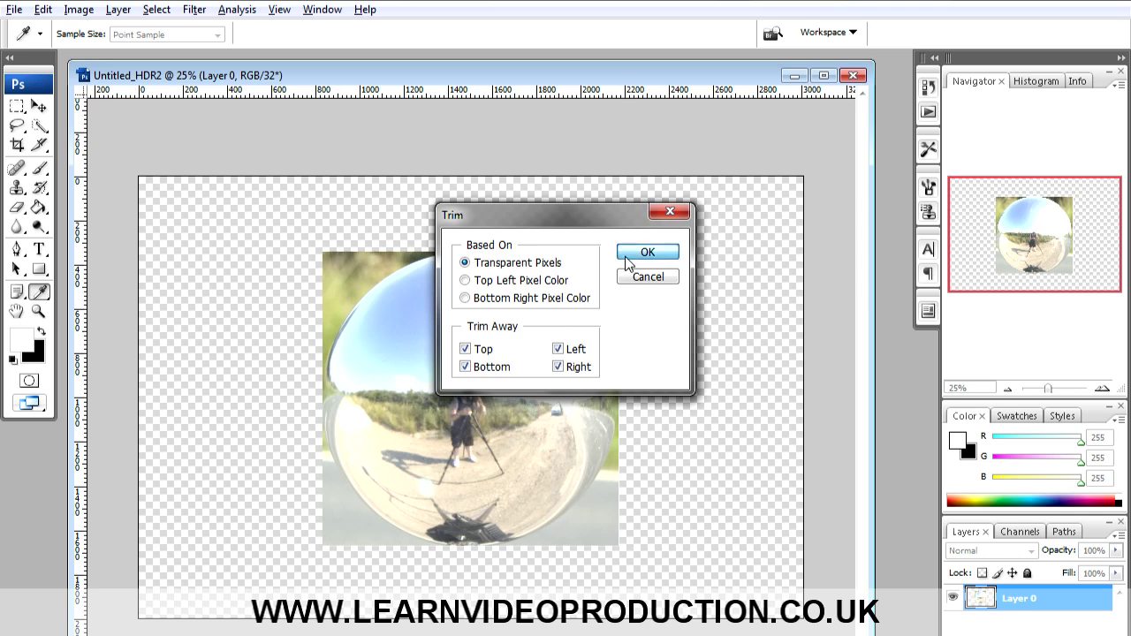
{"action": "key", "text": "m"}
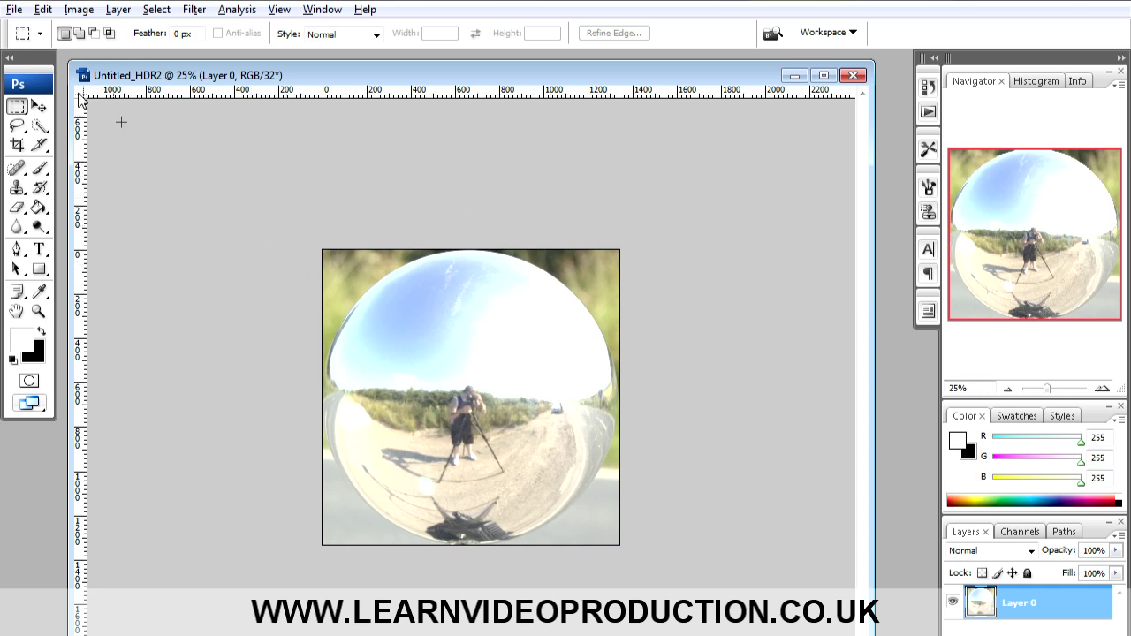
Start saving the trimmed image under a new name in Radiance (.HDR) format
{"action": "left_click", "coordinate": [15, 10]}
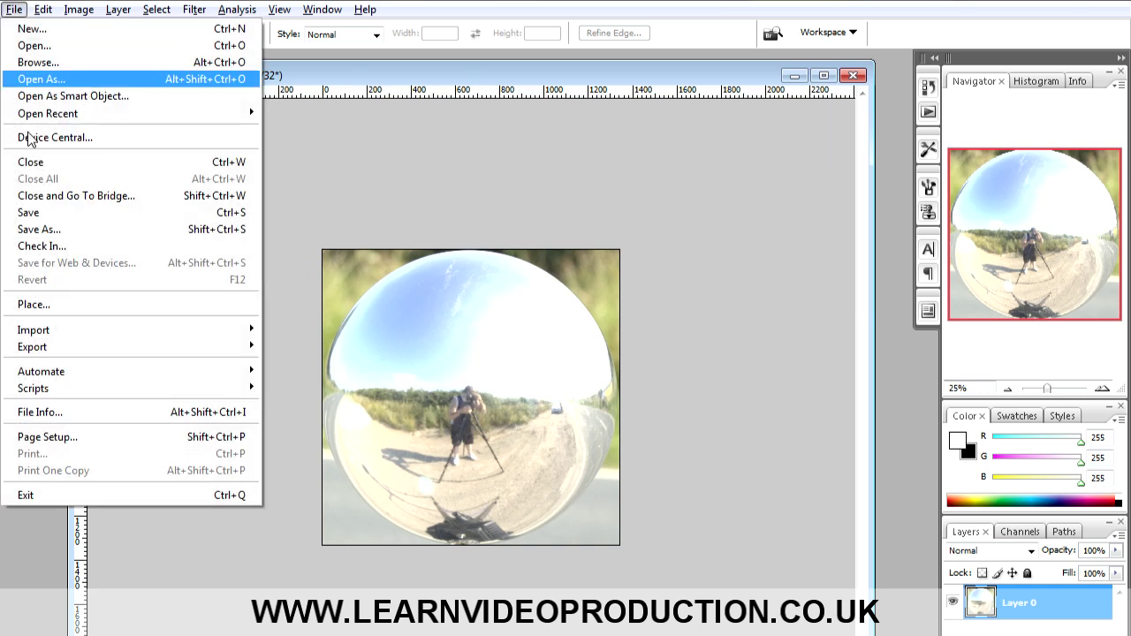
{"action": "left_click", "coordinate": [75, 229]}
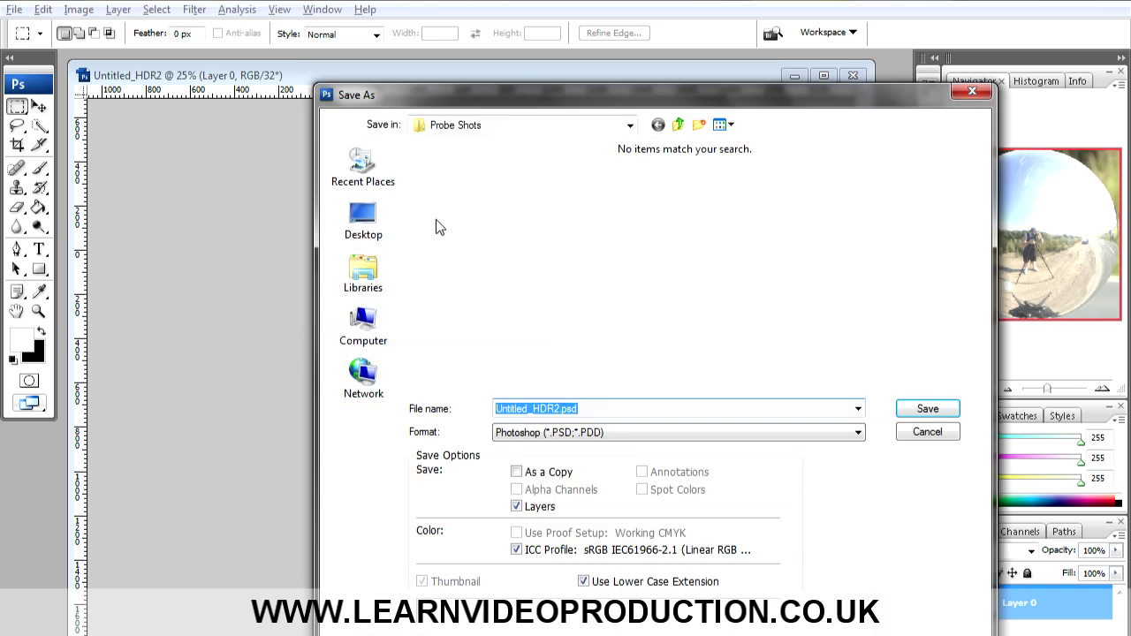
{"action": "left_click", "coordinate": [575, 434]}
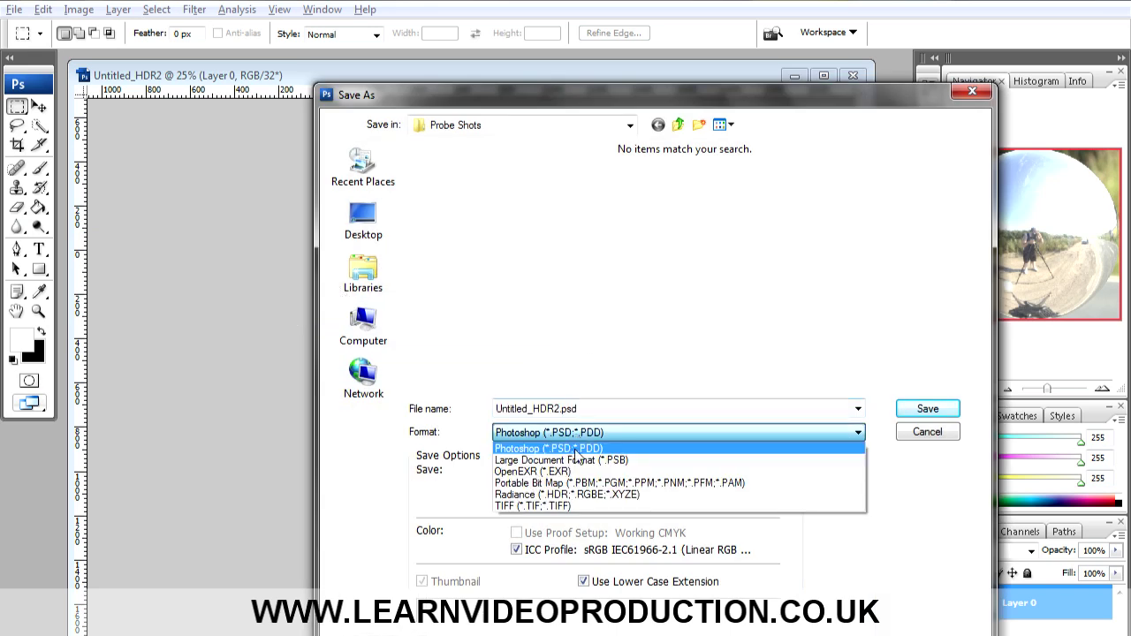
{"action": "left_click", "coordinate": [648, 494]}
Name the file Roadside Probe.hdr and save it in the Probe Shots folder
{"action": "left_click", "coordinate": [628, 409]}
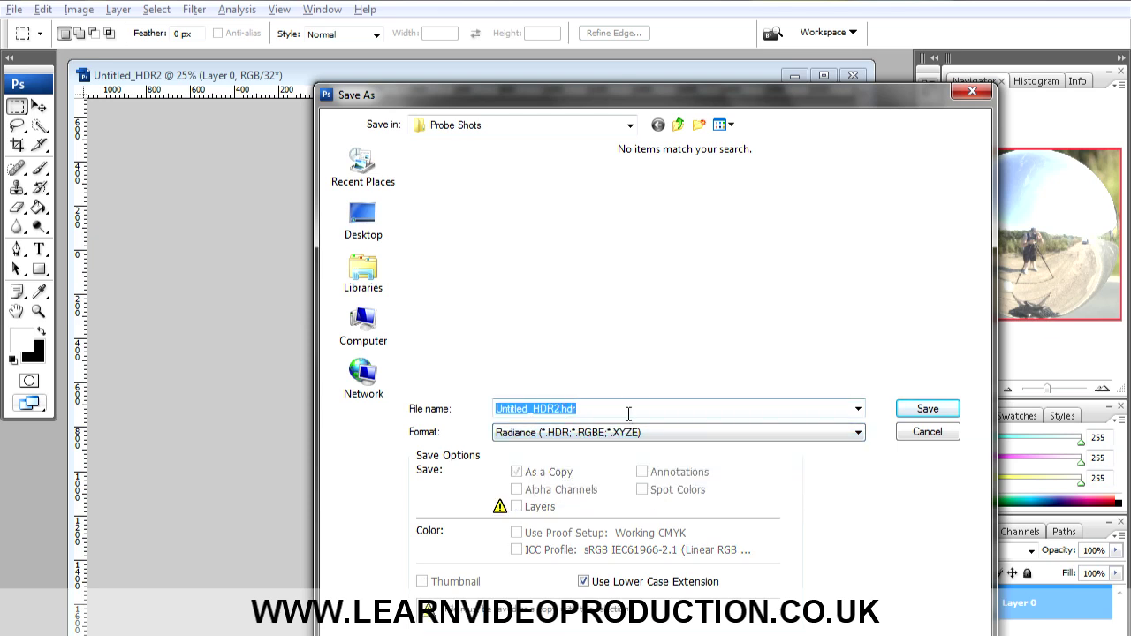
{"action": "left_click", "coordinate": [628, 413]}
{"action": "key", "text": "Left"}
{"action": "key", "text": "Left"}
{"action": "key", "text": "Left"}
{"action": "key", "text": "Left"}
{"action": "key", "text": "BackSpace"}
{"action": "key", "text": "BackSpace"}
{"action": "key", "text": "BackSpace"}
{"action": "key", "text": "BackSpace"}
{"action": "key", "text": "BackSpace"}
{"action": "key", "text": "BackSpace"}
{"action": "key", "text": "BackSpace"}
{"action": "key", "text": "BackSpace"}
{"action": "key", "text": "BackSpace"}
{"action": "key", "text": "BackSpace"}
{"action": "key", "text": "BackSpace"}
{"action": "key", "text": "BackSpace"}
{"action": "key", "text": "BackSpace"}
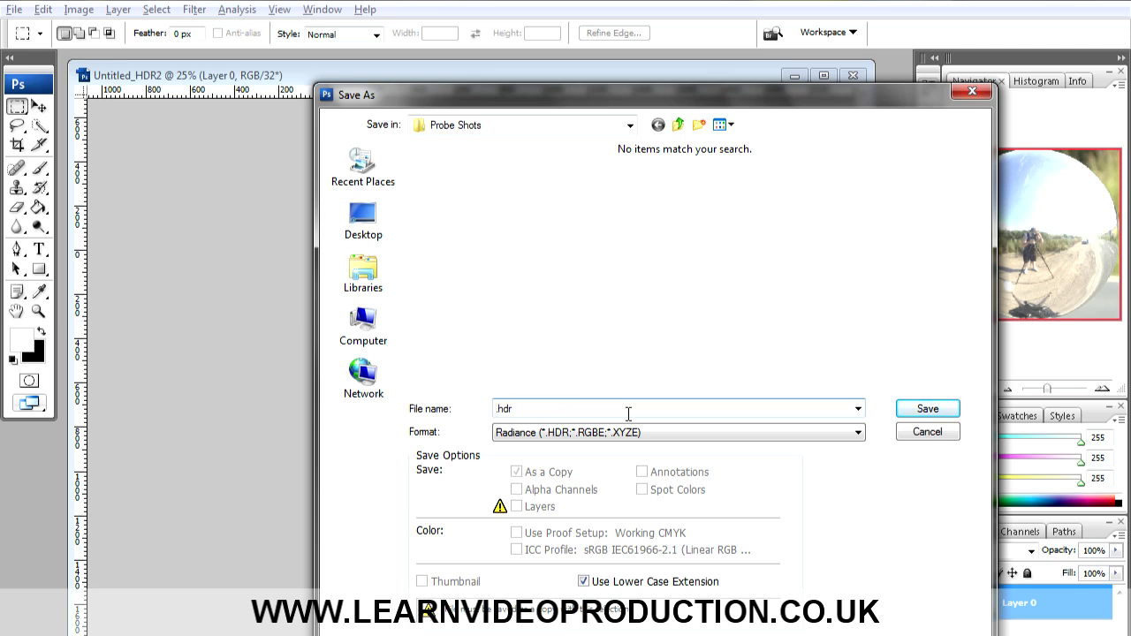
{"action": "type", "text": "Roadside Probe"}
{"action": "left_click", "coordinate": [910, 408]}
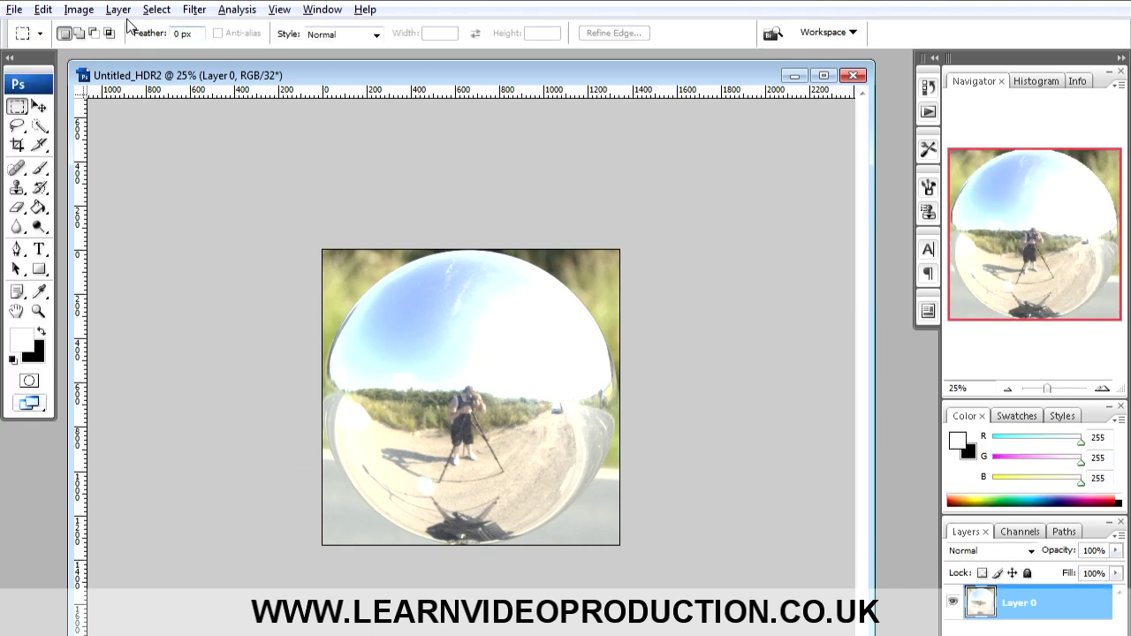
Resize the image to a width of 500 pixels with constrained proportions
{"action": "left_click", "coordinate": [84, 10]}
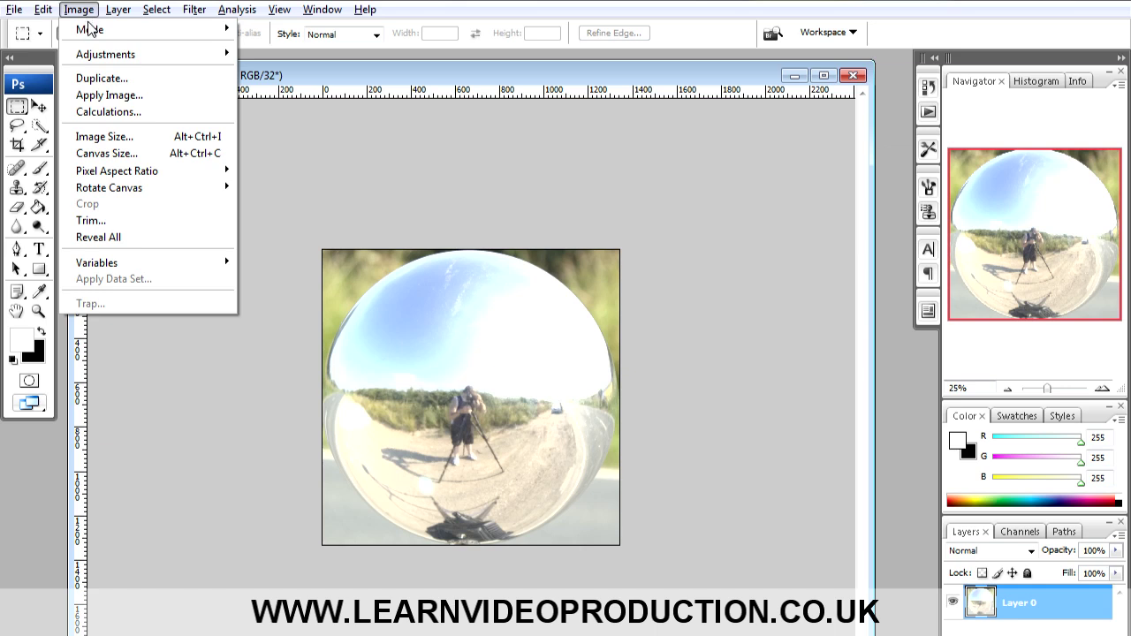
{"action": "left_click", "coordinate": [121, 144]}
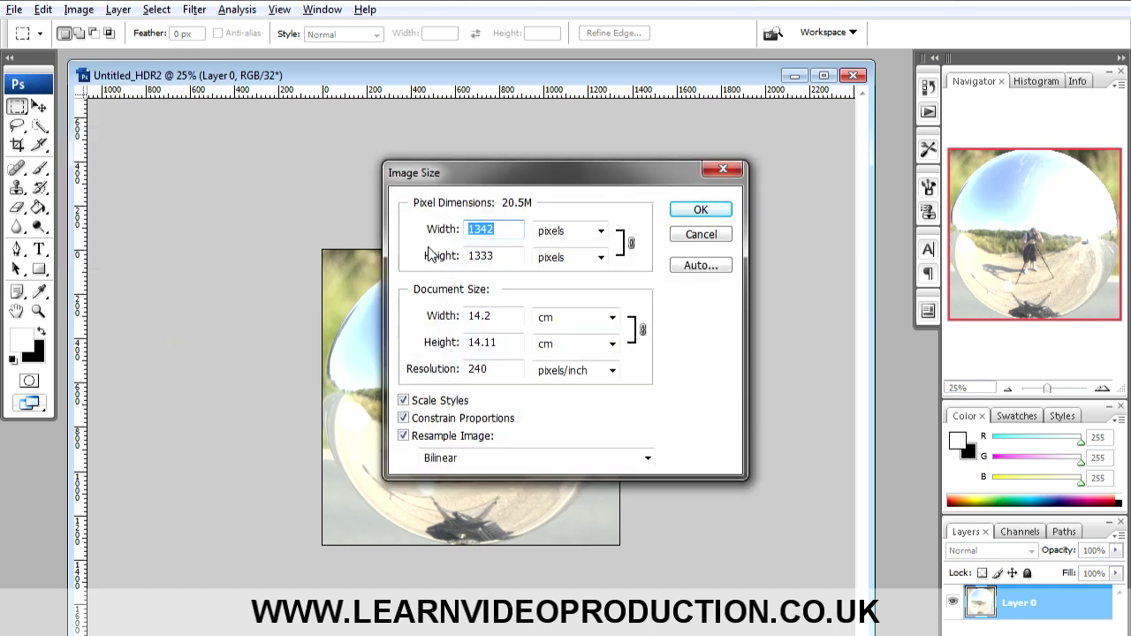
{"action": "type", "text": "500"}
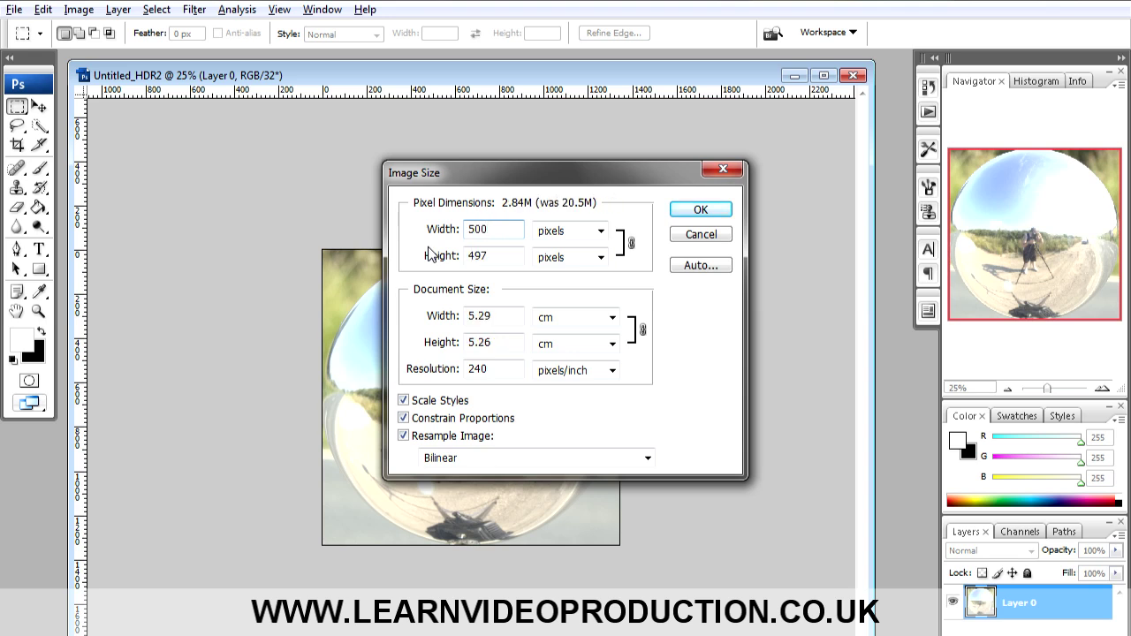
{"action": "left_click", "coordinate": [716, 213]}
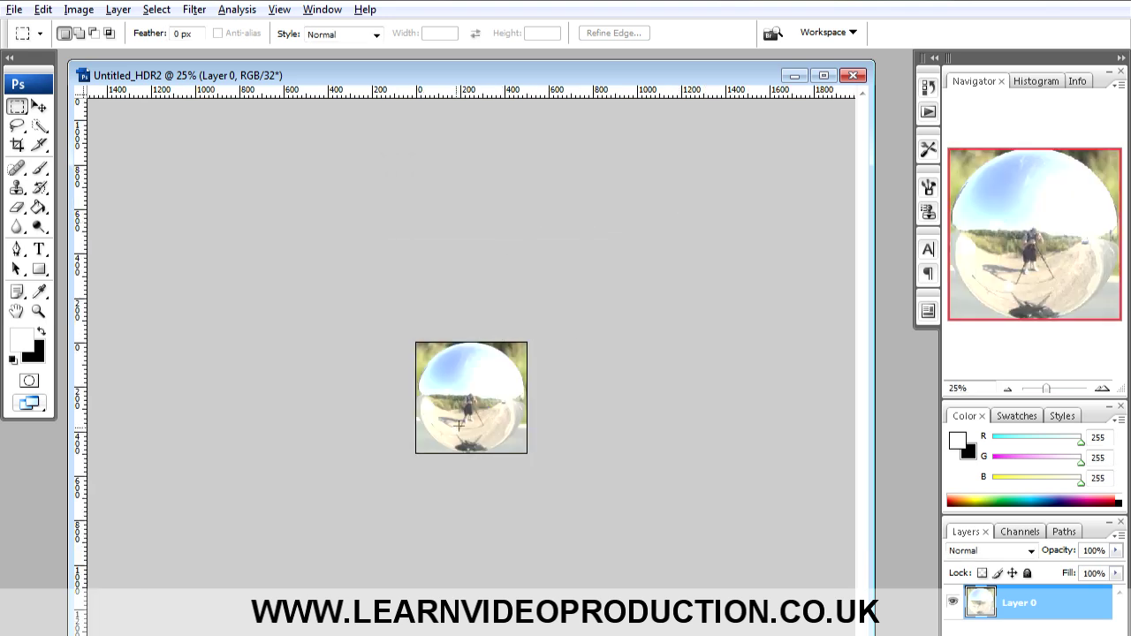
{"action": "left_click", "coordinate": [38, 311]}
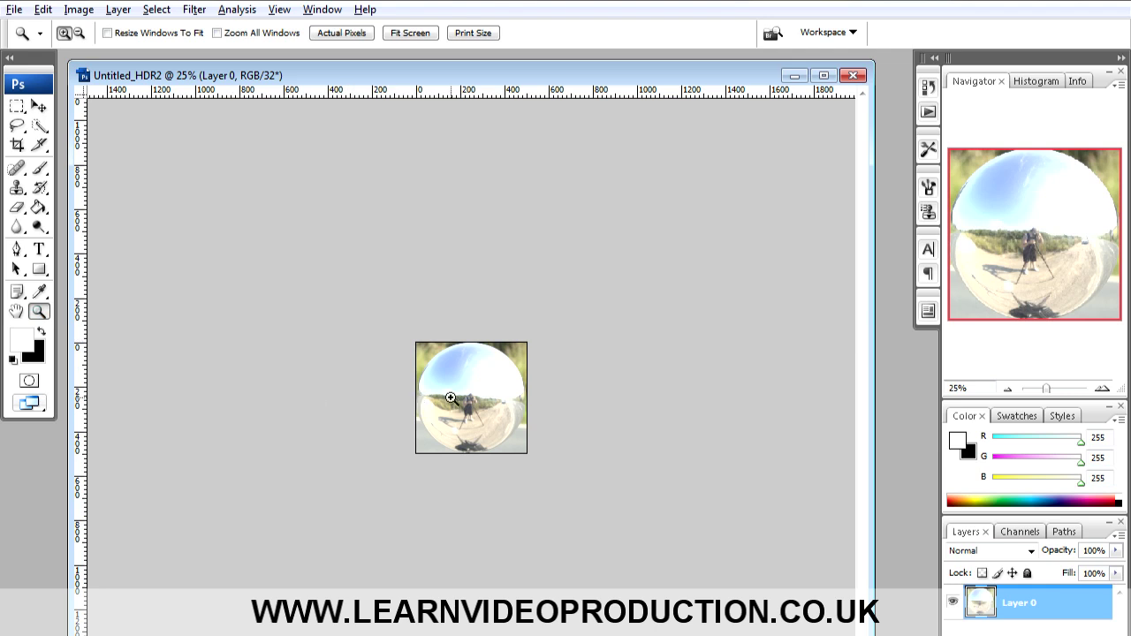
{"action": "left_click", "coordinate": [505, 420]}
{"action": "left_click", "coordinate": [501, 412]}
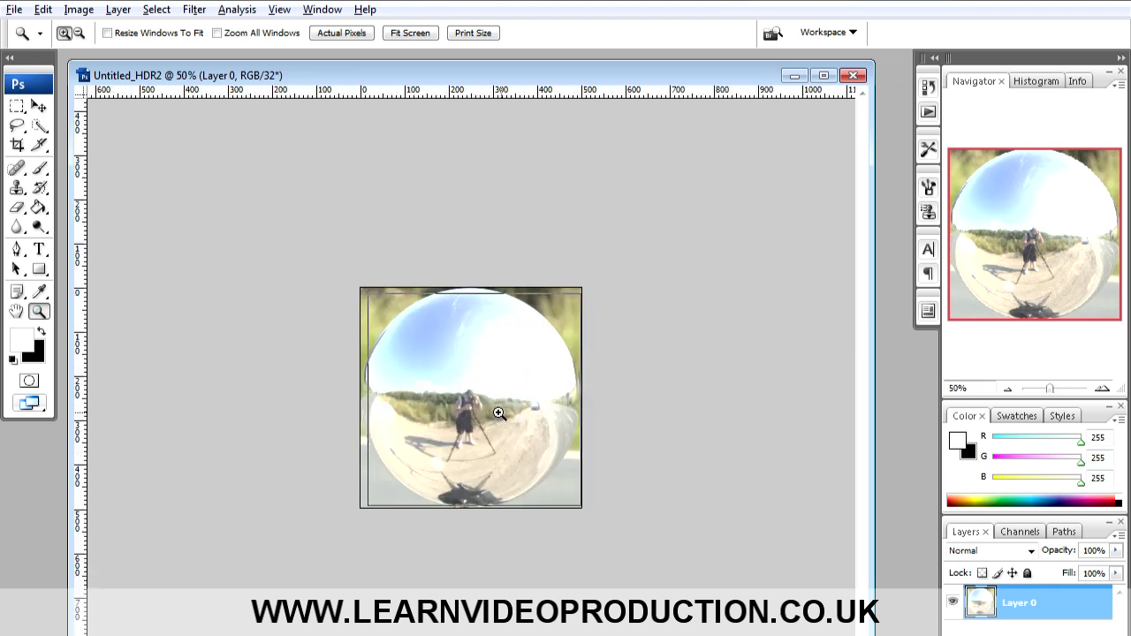
Start saving the resized probe image under a new name in Radiance (.HDR) format
{"action": "left_click", "coordinate": [499, 413]}
{"action": "left_click", "coordinate": [492, 374]}
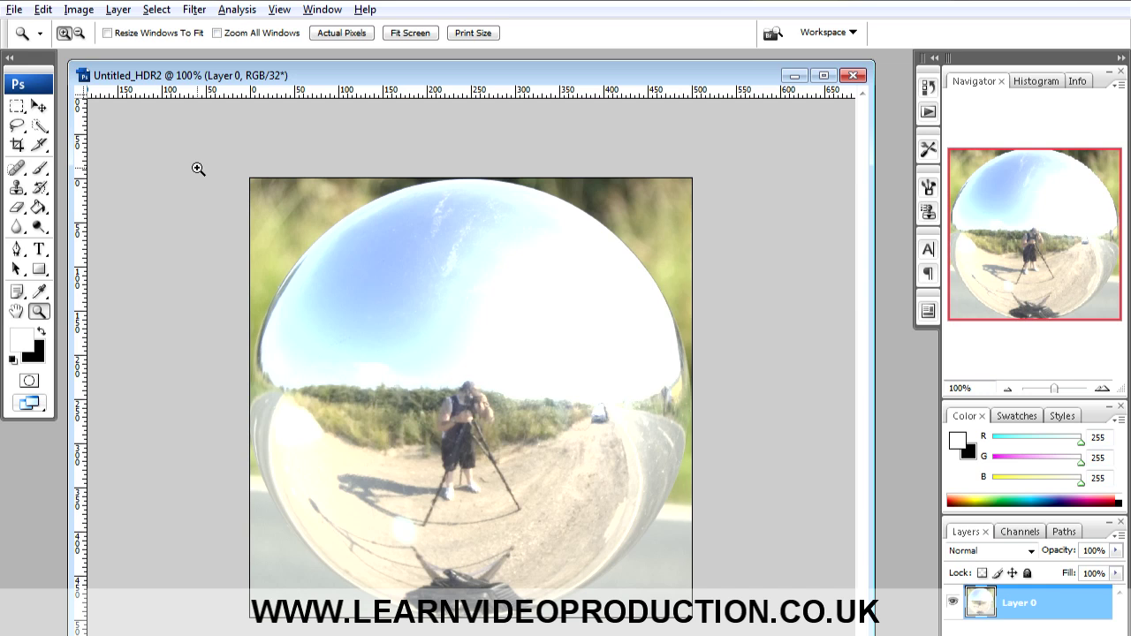
{"action": "left_click", "coordinate": [14, 10]}
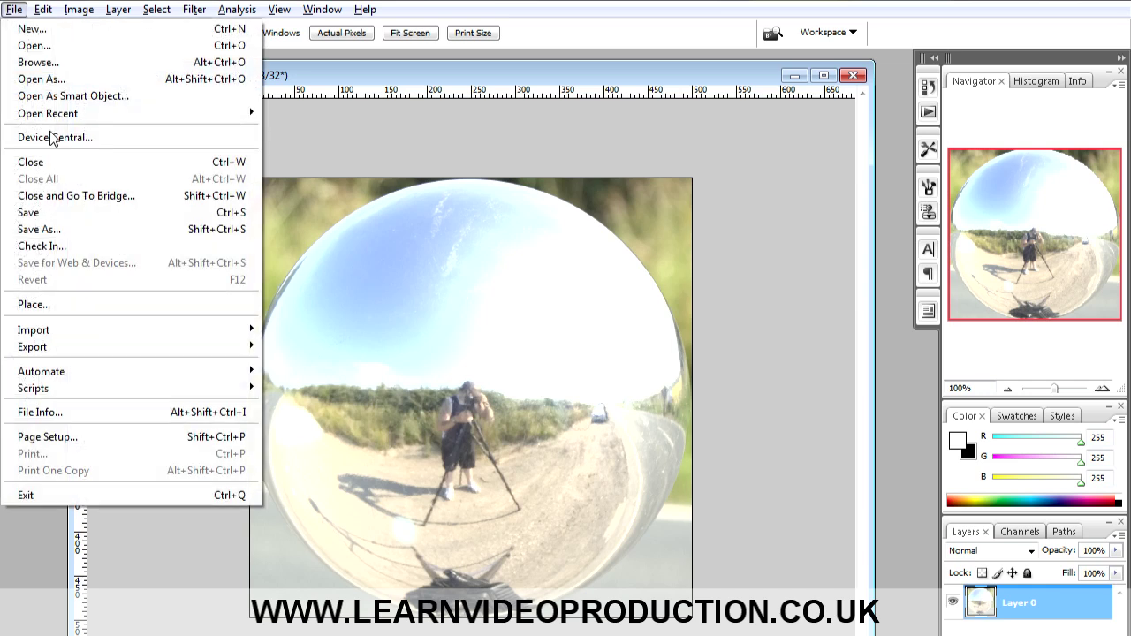
{"action": "left_click", "coordinate": [84, 230]}
{"action": "left_click", "coordinate": [578, 432]}
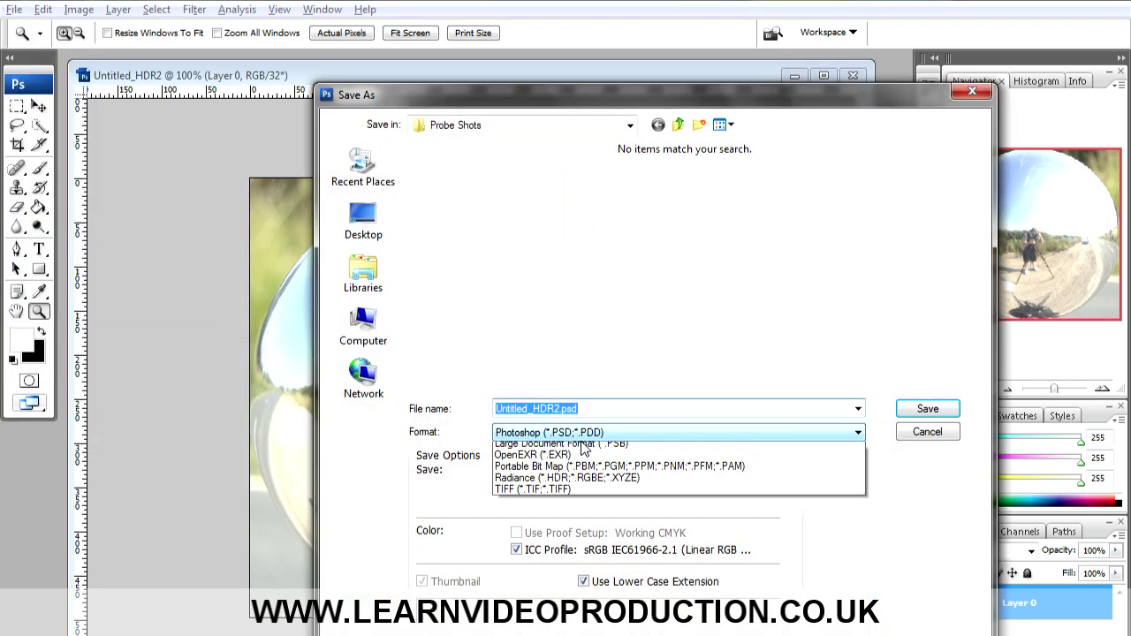
{"action": "left_click", "coordinate": [579, 500]}
Base the file name on the existing probe file and save it as Roadside Probe_small.hdr in the Probe Shots folder
{"action": "left_click", "coordinate": [465, 225]}
{"action": "left_click", "coordinate": [535, 408]}
{"action": "left_click", "coordinate": [621, 407]}
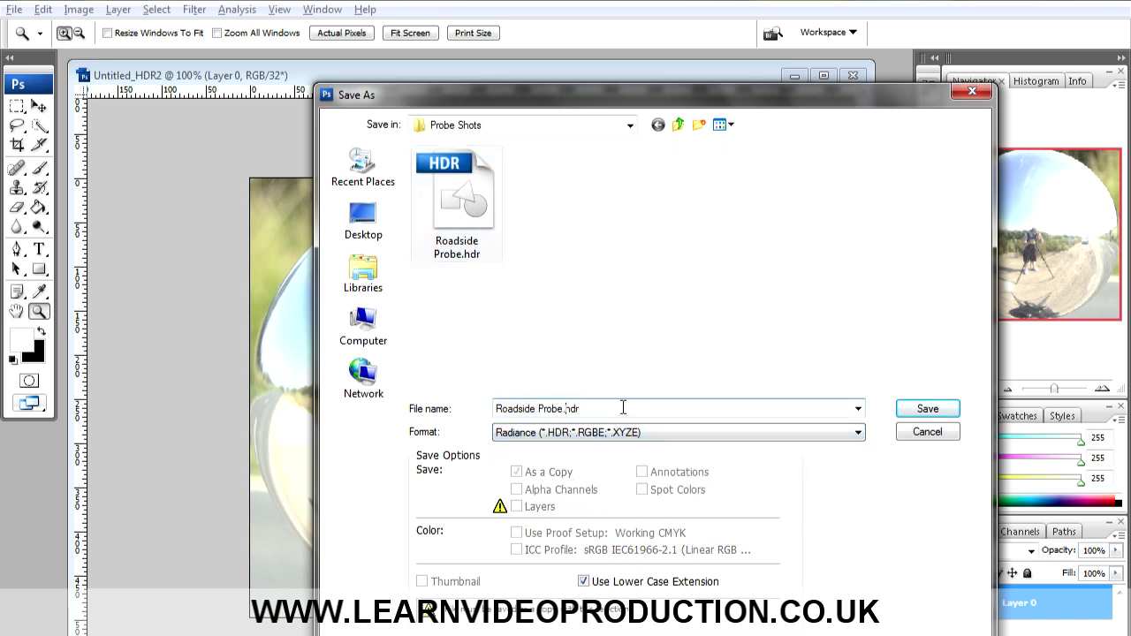
{"action": "left_click", "coordinate": [568, 408]}
{"action": "type", "text": "_small"}
{"action": "left_click", "coordinate": [910, 410]}
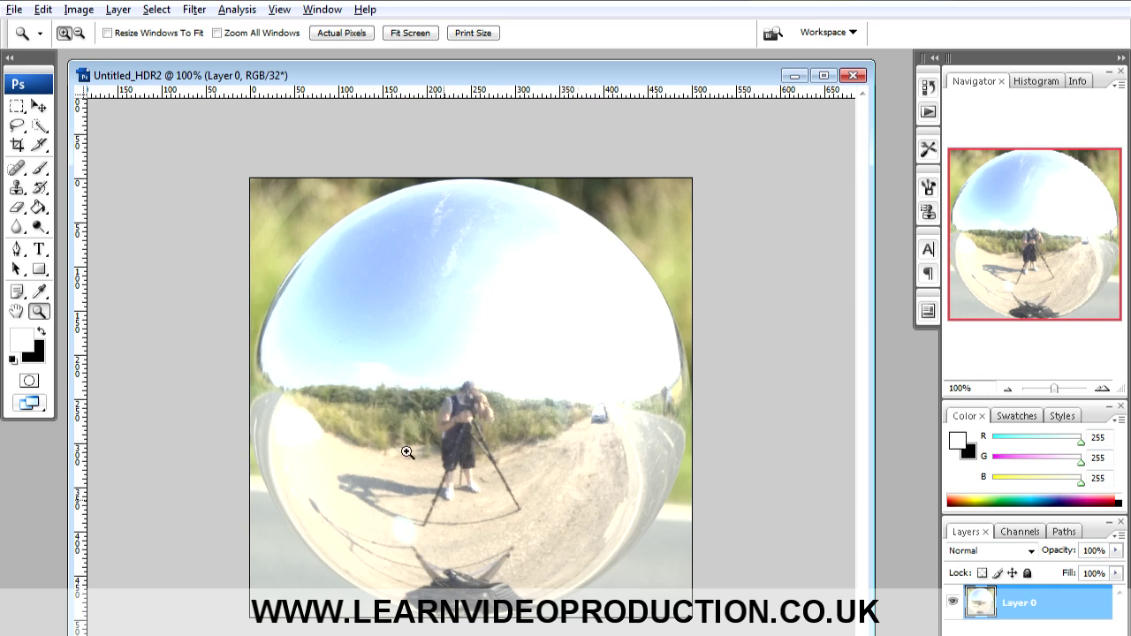
Apply a Gaussian Blur with a radius of about 7.2 pixels to the probe image
{"action": "left_click", "coordinate": [120, 10]}
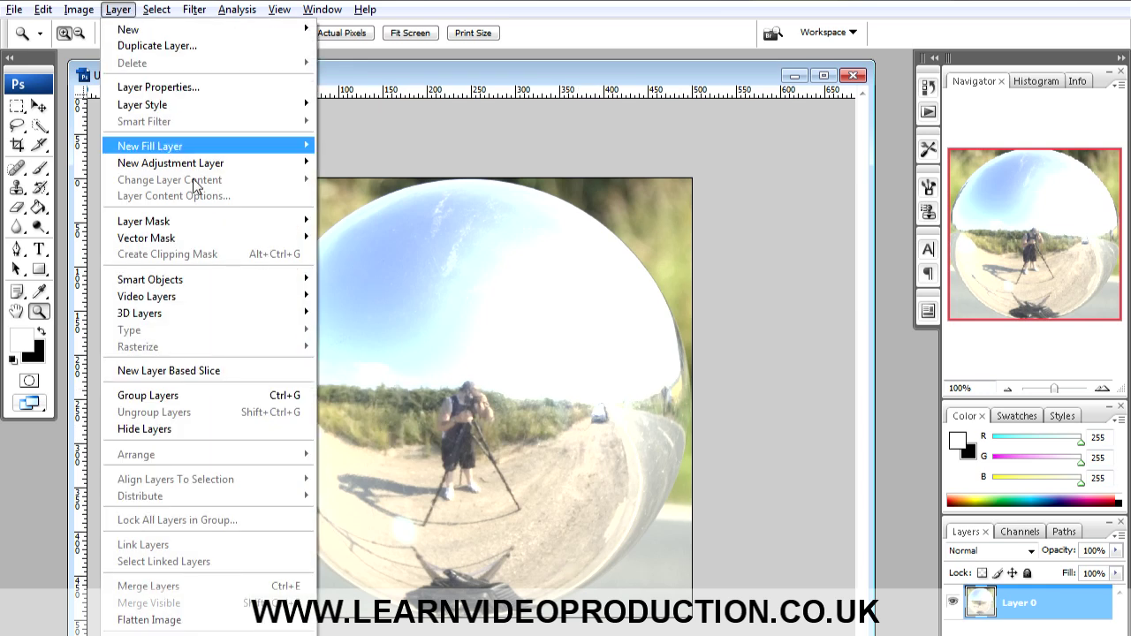
{"action": "mouse_move", "coordinate": [291, 16]}
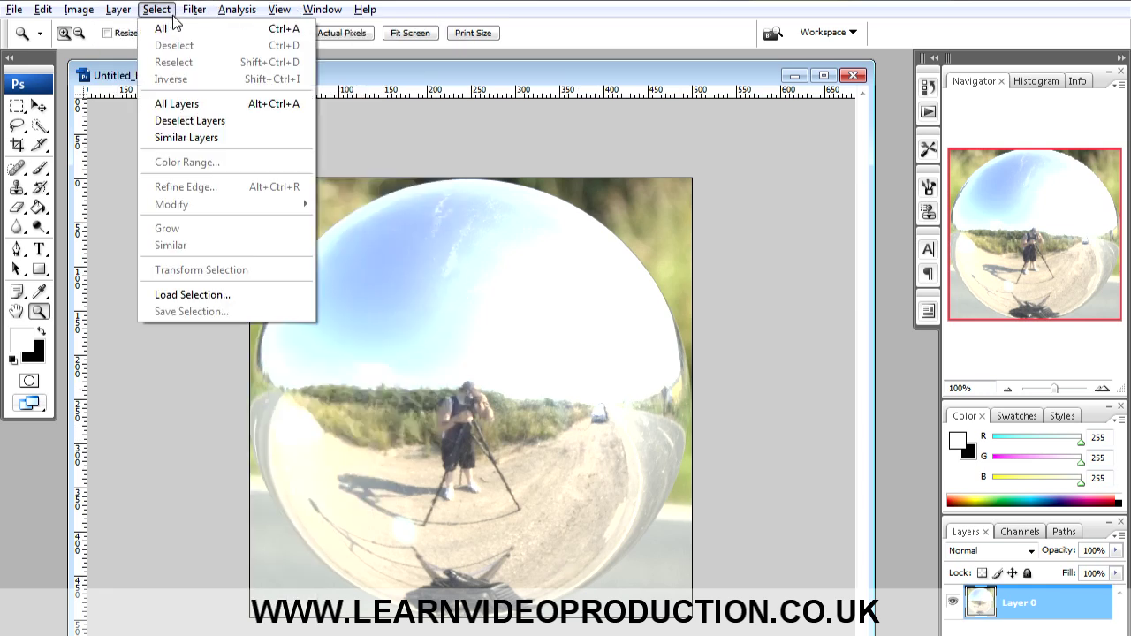
{"action": "mouse_move", "coordinate": [253, 196]}
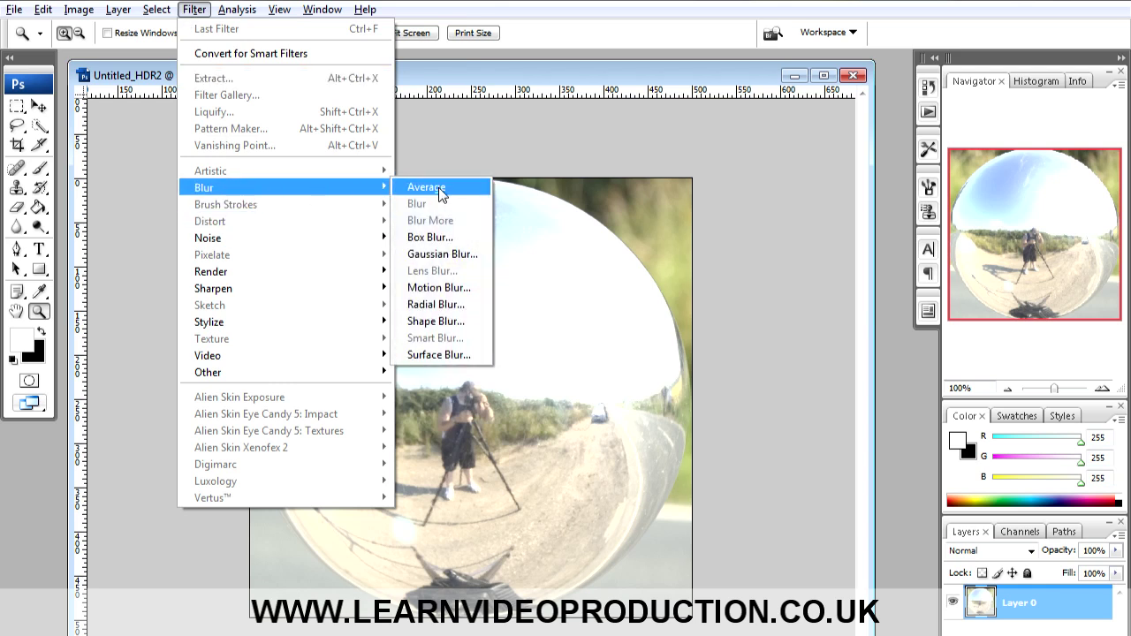
{"action": "left_click", "coordinate": [470, 256]}
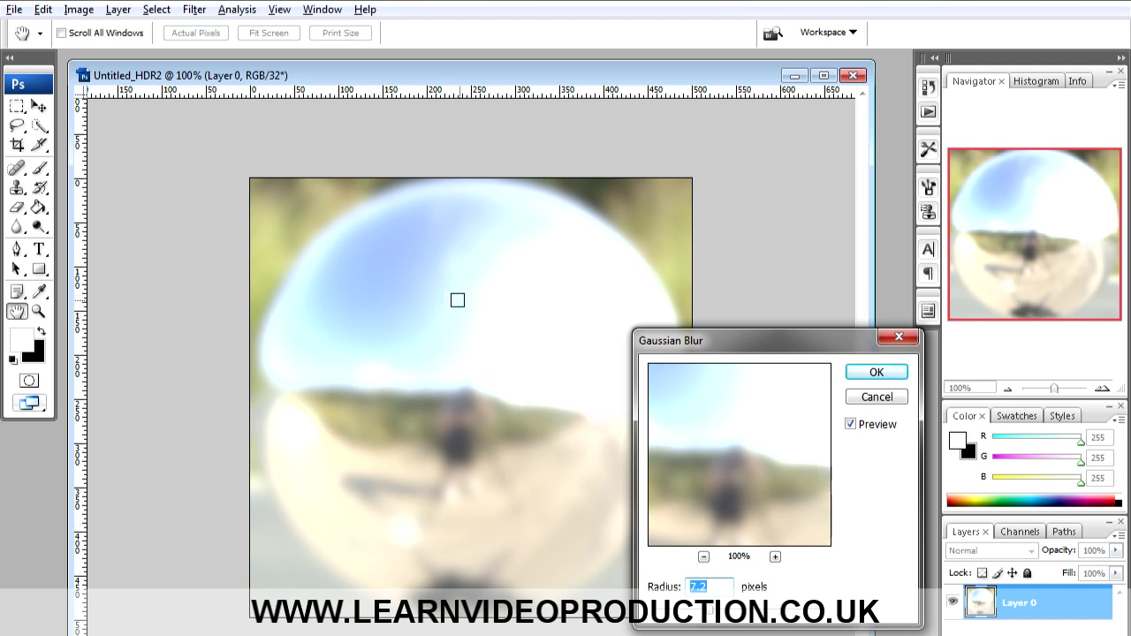
{"action": "mouse_move", "coordinate": [714, 614]}
{"action": "left_mouse_down"}
{"action": "mouse_move", "coordinate": [795, 621]}
{"action": "mouse_move", "coordinate": [682, 627]}
{"action": "mouse_move", "coordinate": [712, 623]}
{"action": "left_mouse_up"}
{"action": "left_click", "coordinate": [875, 372]}
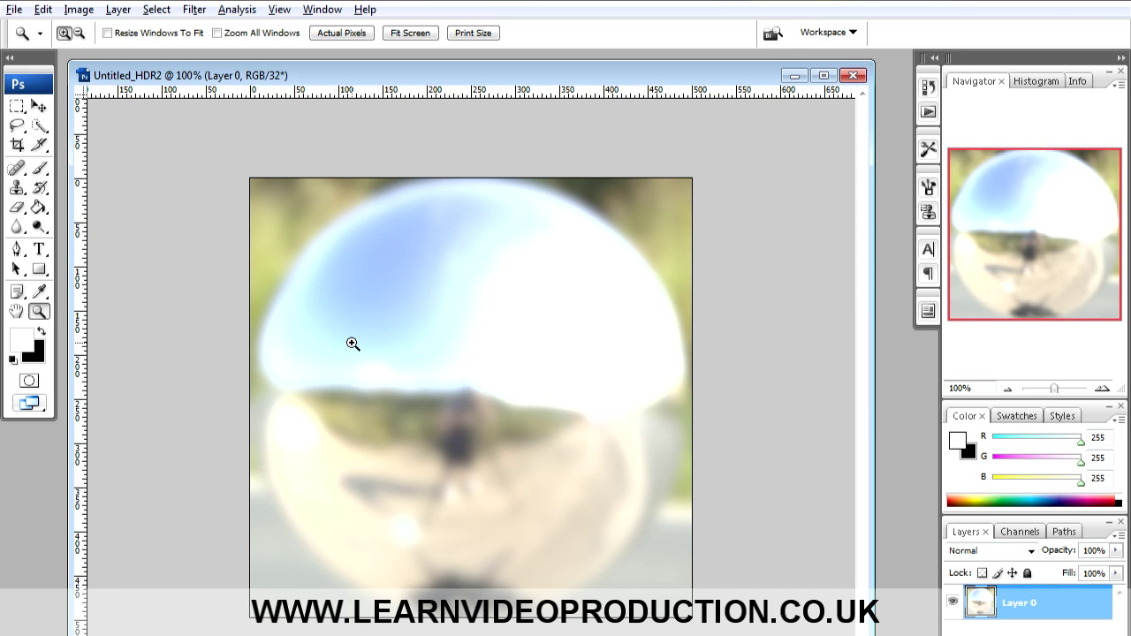
Save the blurred probe in Radiance (.HDR) format as Roadside Probe_blurred.hdr in the Probe Shots folder
{"action": "left_click", "coordinate": [14, 9]}
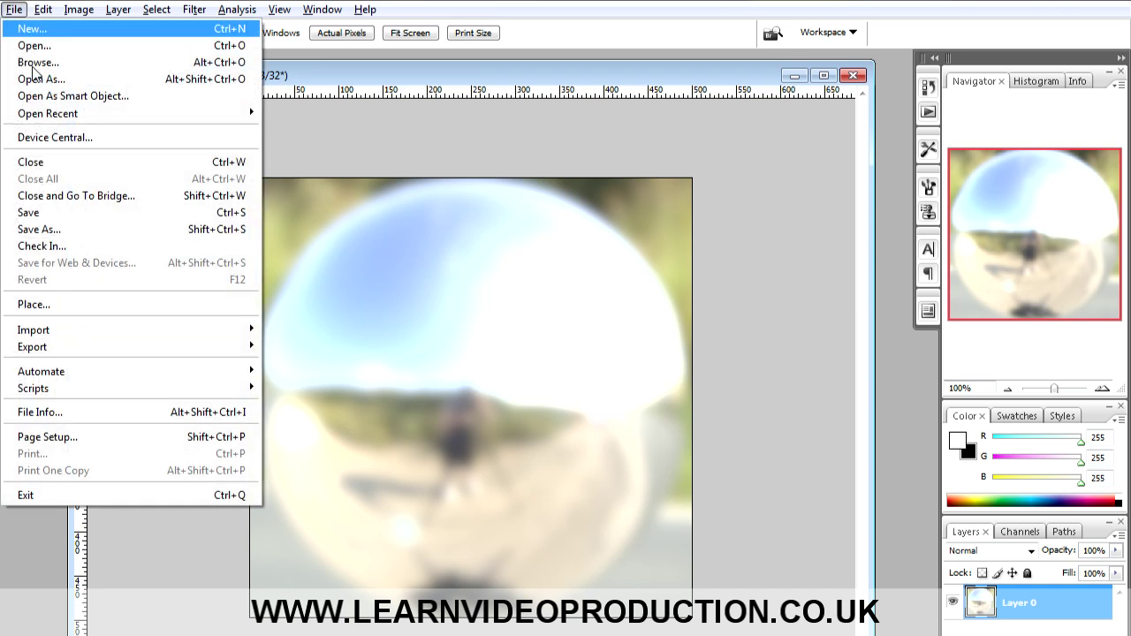
{"action": "left_click", "coordinate": [80, 228]}
{"action": "left_click", "coordinate": [525, 432]}
{"action": "left_click", "coordinate": [570, 494]}
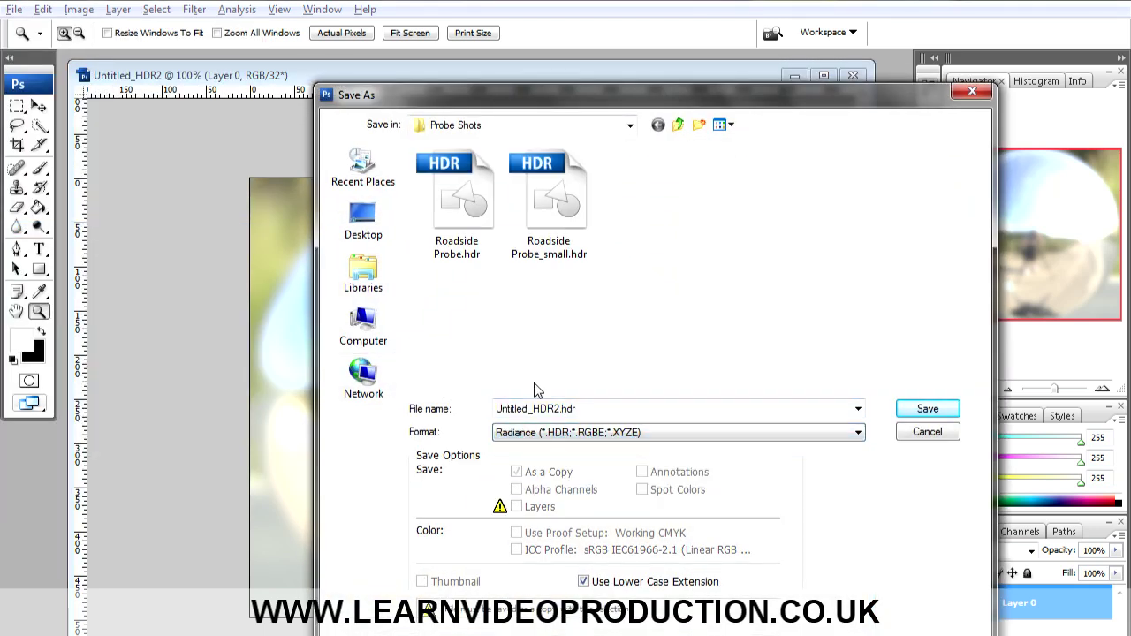
{"action": "left_click", "coordinate": [456, 201]}
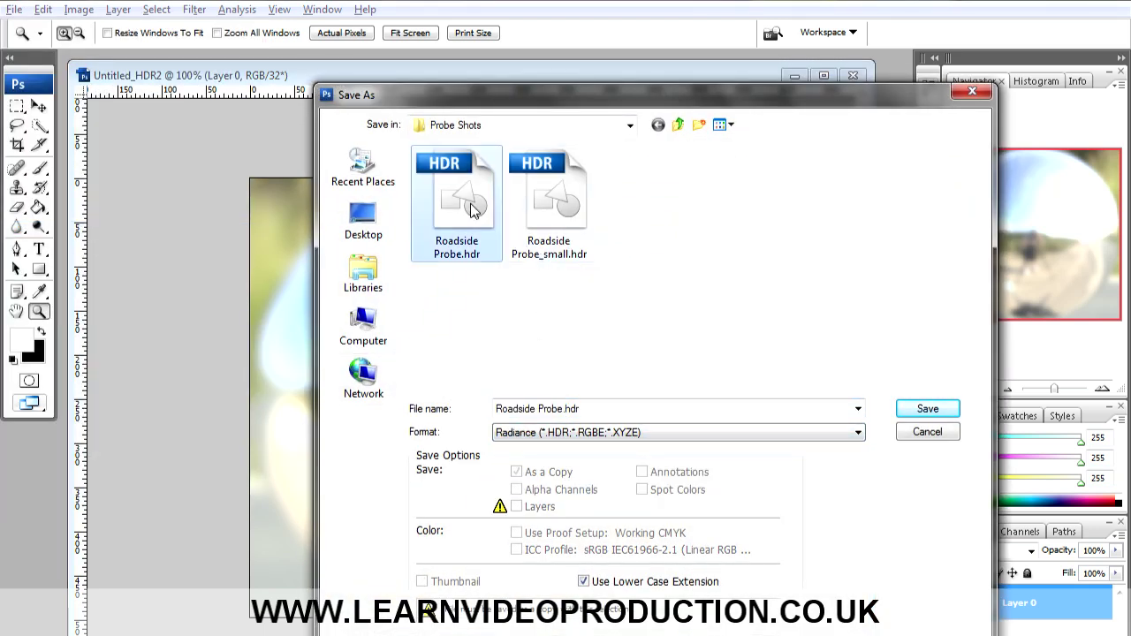
{"action": "left_click", "coordinate": [623, 408]}
{"action": "left_click", "coordinate": [629, 408]}
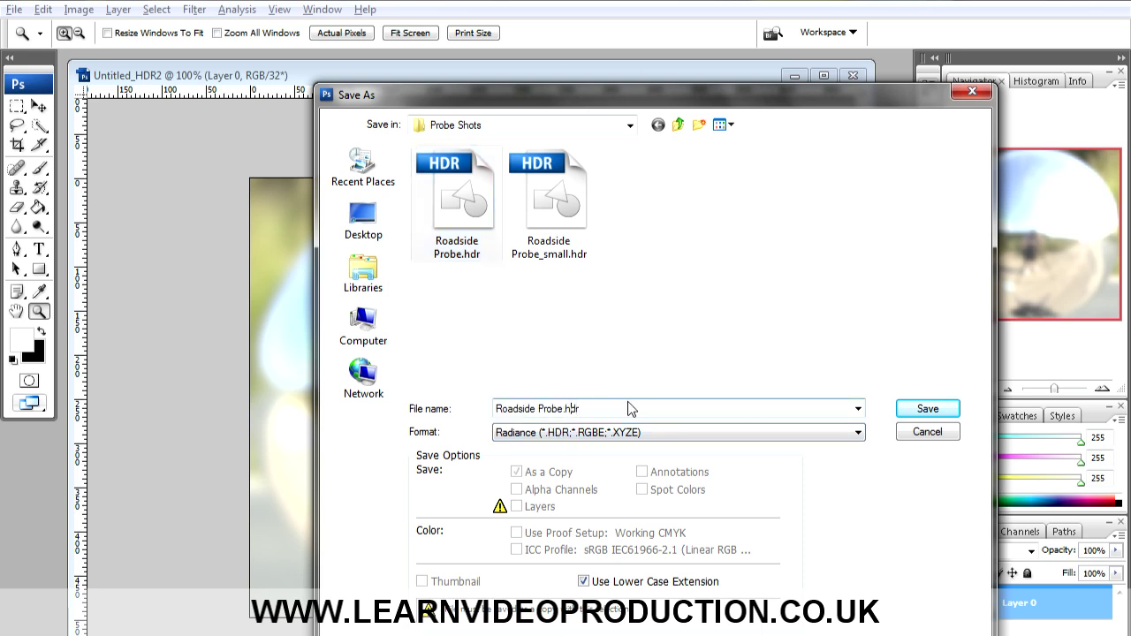
{"action": "type", "text": "_blurred"}
{"action": "left_click", "coordinate": [927, 408]}
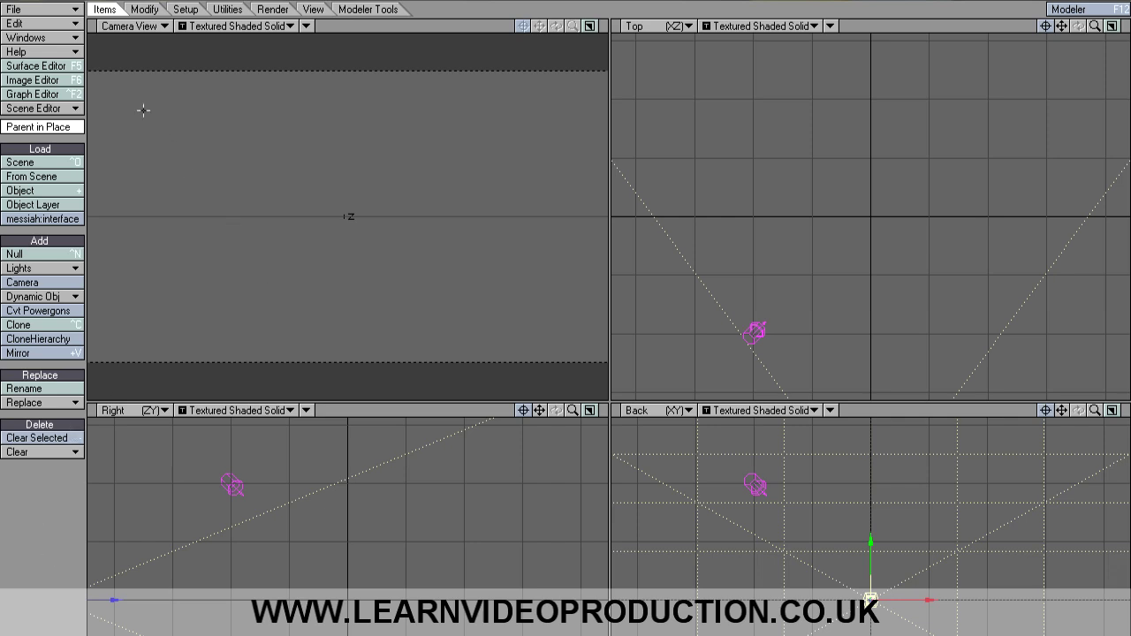
Switch to LightWave Layout and load the Ground Plane.lwo, Ball.lwo and Box.lwo objects into the scene
{"action": "left_click", "coordinate": [53, 9]}
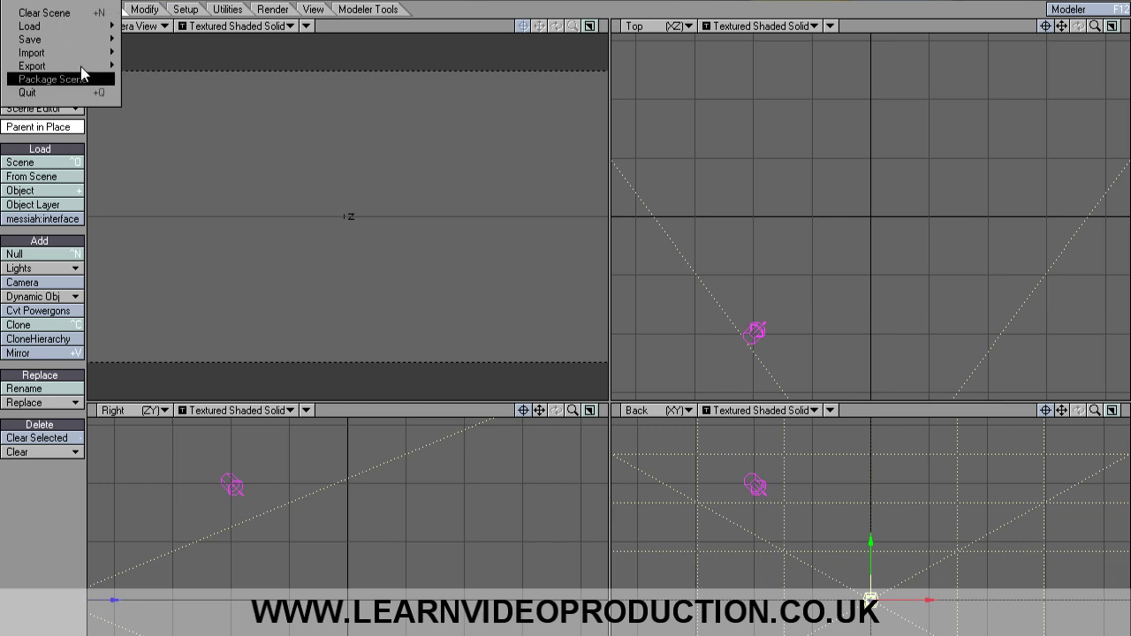
{"action": "mouse_move", "coordinate": [76, 33]}
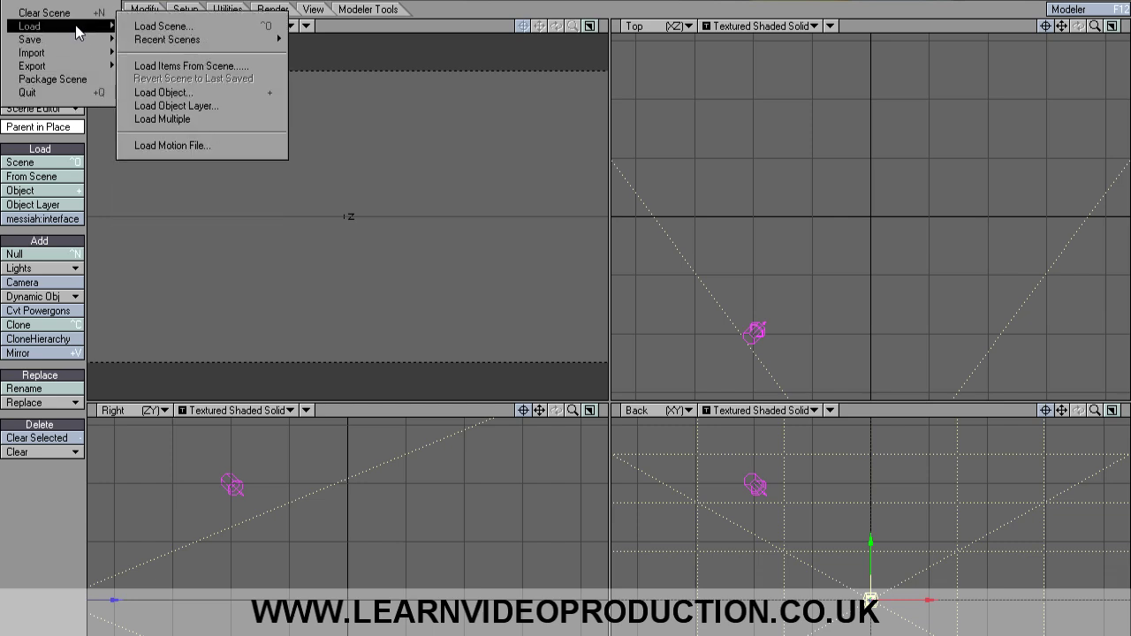
{"action": "left_click", "coordinate": [239, 94]}
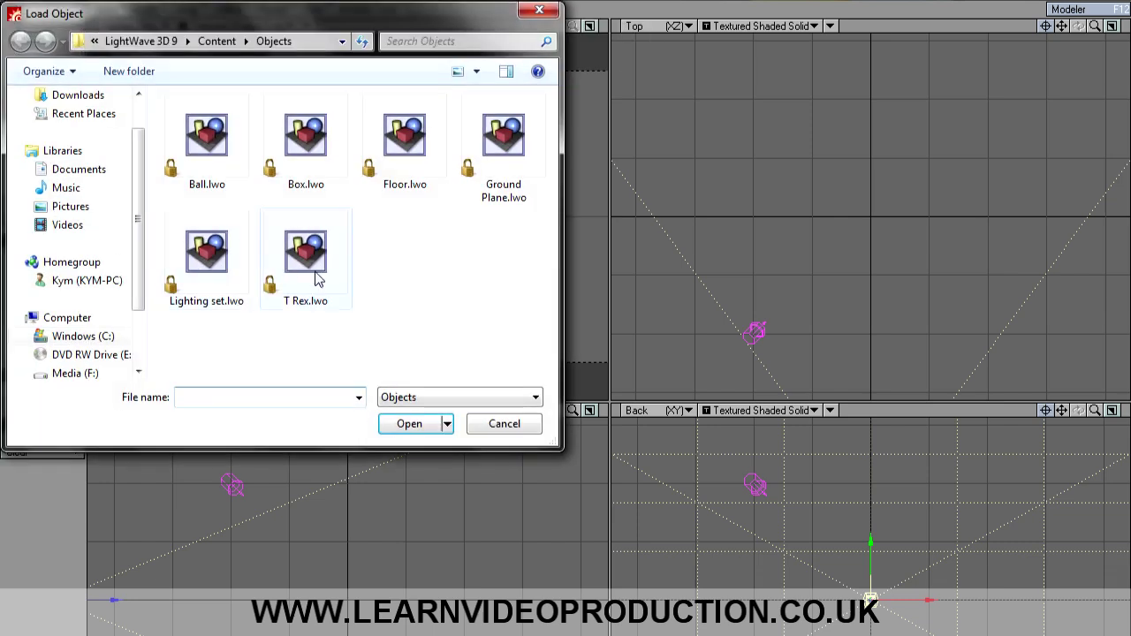
{"action": "left_click", "coordinate": [509, 157]}
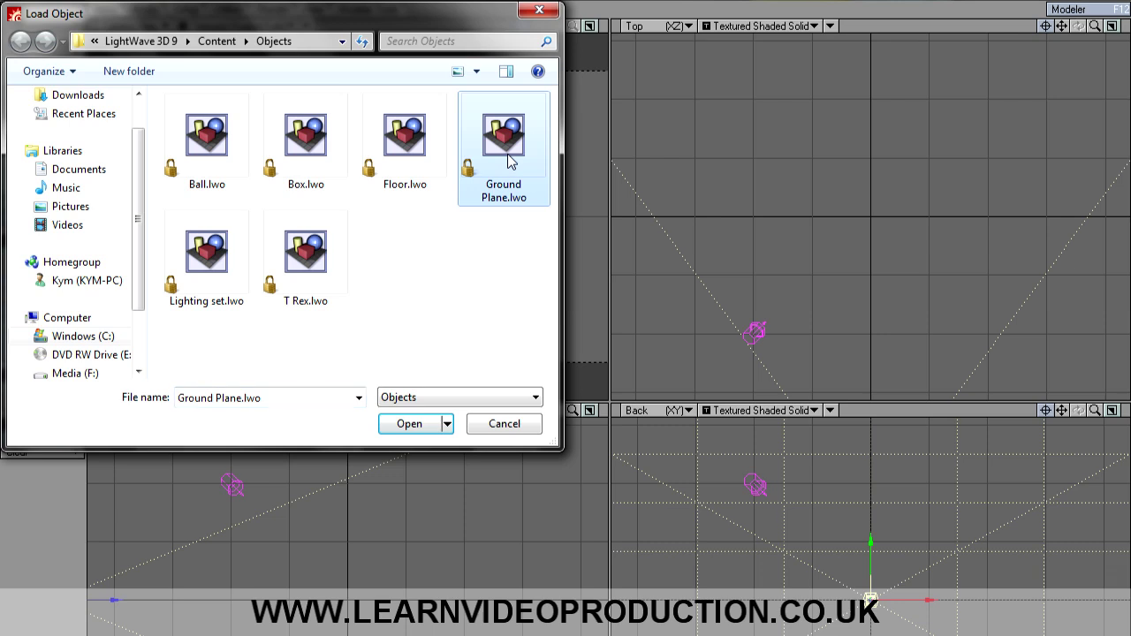
{"action": "left_click", "coordinate": [198, 154], "text": "ctrl"}
{"action": "left_click", "coordinate": [319, 151], "text": "ctrl"}
{"action": "left_click", "coordinate": [430, 426]}
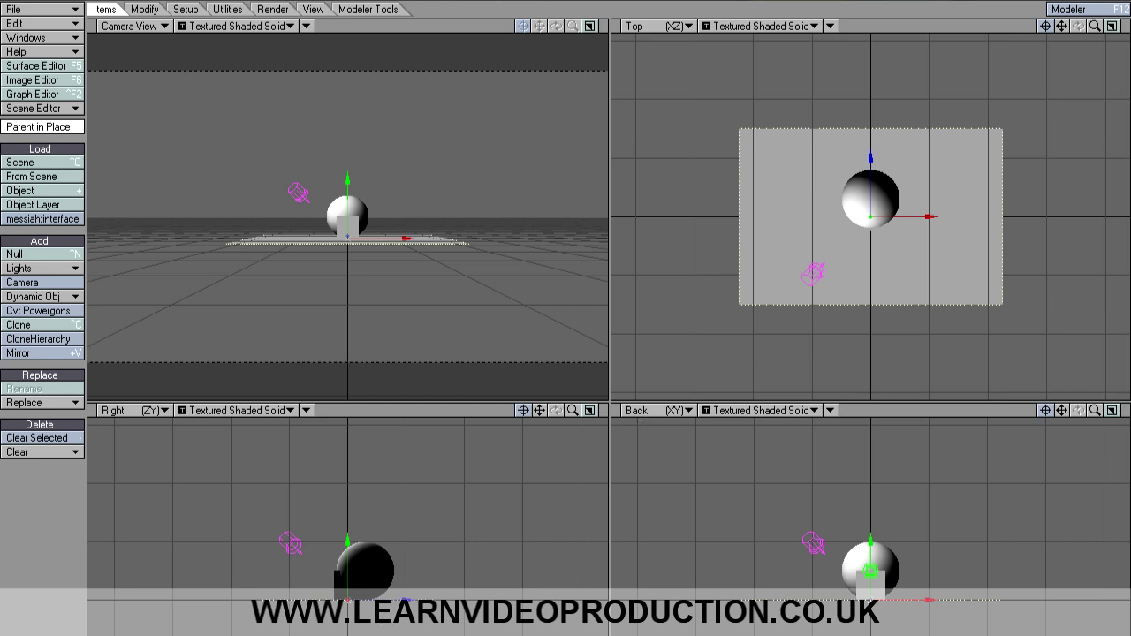
Separate the ball and box along the X axis, moving the ball in the positive and the box in the negative direction
{"action": "key", "text": "Down"}
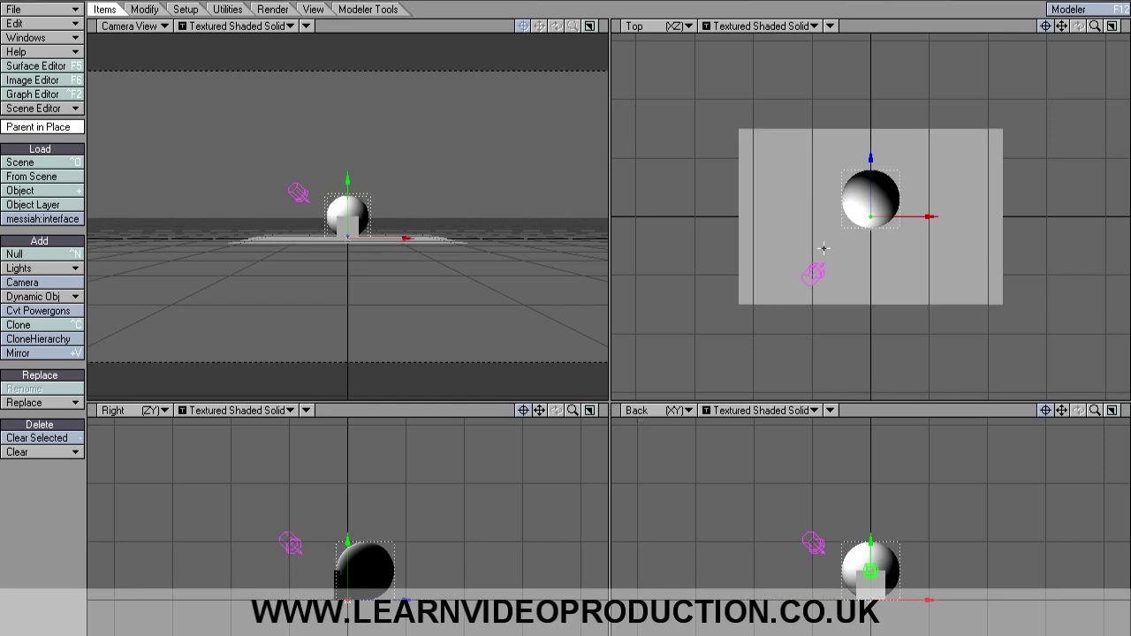
{"action": "left_click_drag", "start_coordinate": [918, 215], "coordinate": [957, 215]}
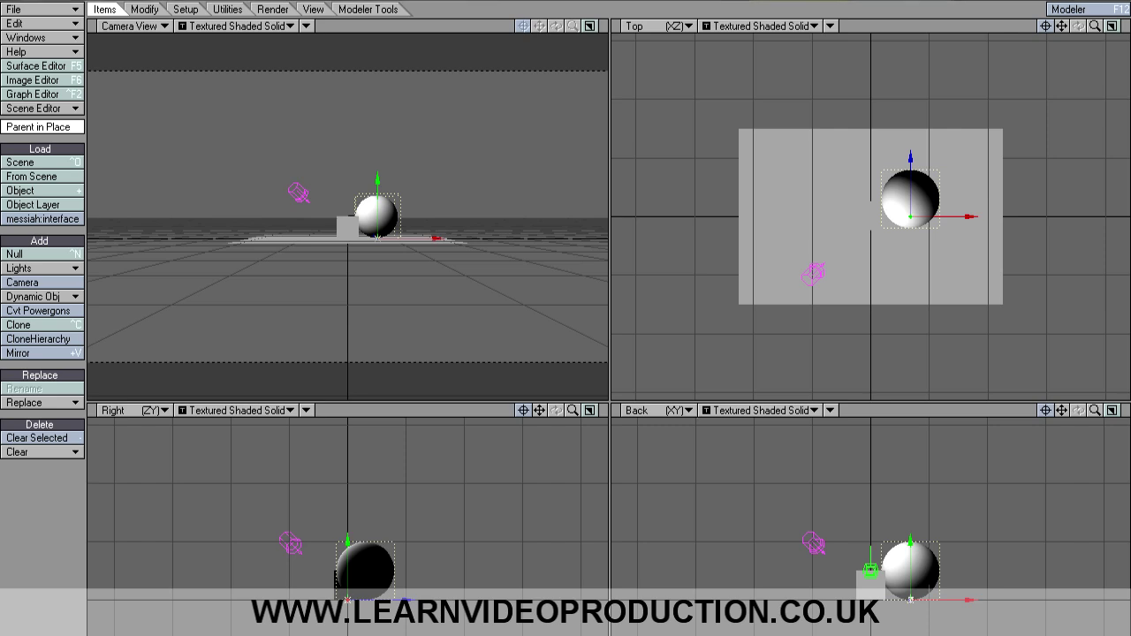
{"action": "key", "text": "Down"}
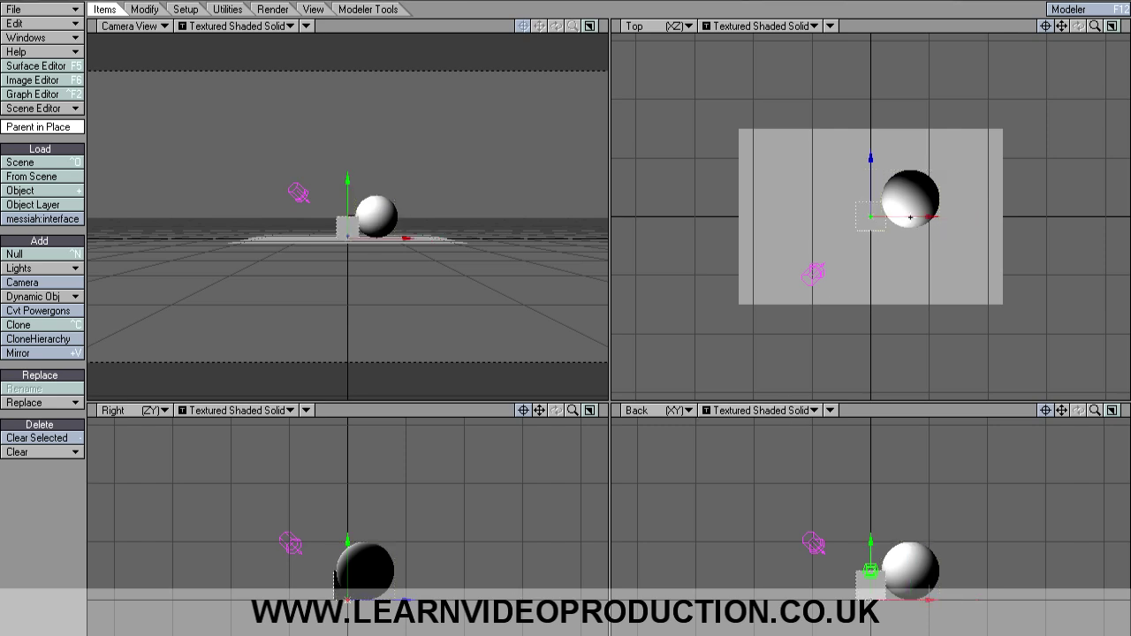
{"action": "left_click_drag", "start_coordinate": [932, 216], "coordinate": [908, 215]}
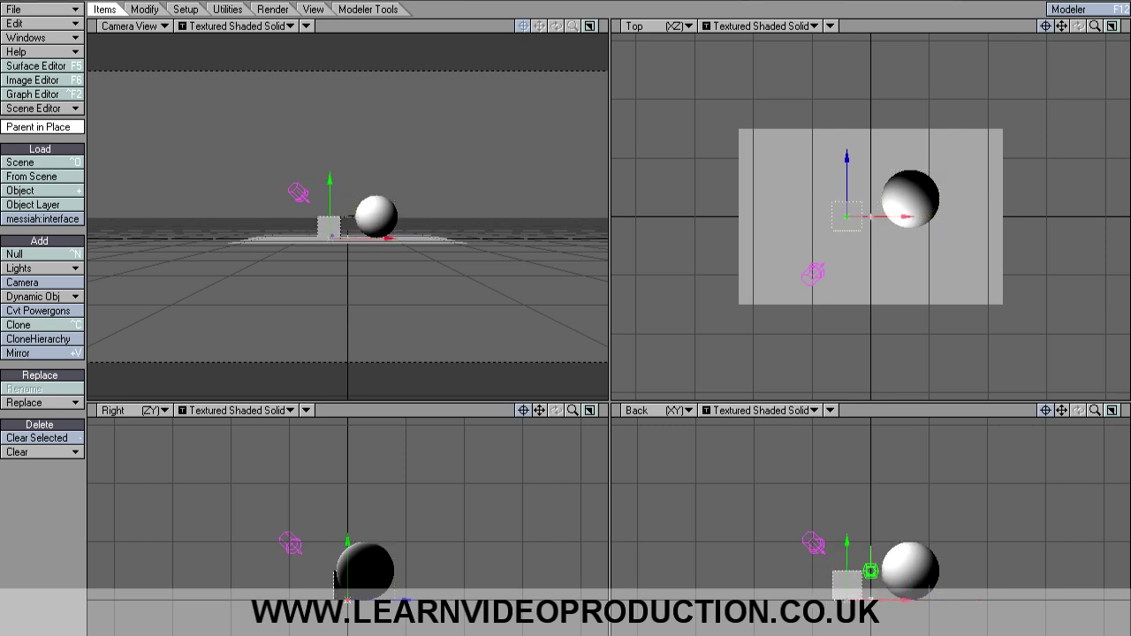
Scale the box up uniformly until it is about as wide and tall as the ball
{"action": "key", "text": "y"}
{"action": "left_click", "coordinate": [819, 250]}
{"action": "key", "text": "shift+h"}
{"action": "mouse_move", "coordinate": [792, 236]}
{"action": "left_mouse_down"}
{"action": "mouse_move", "coordinate": [839, 236]}
{"action": "mouse_move", "coordinate": [802, 230]}
{"action": "left_mouse_up"}
Move the box back along Z until it lines up with the ball, and create a motion key for it at frame 0
{"action": "key", "text": "t"}
{"action": "left_click_drag", "start_coordinate": [852, 177], "coordinate": [851, 160]}
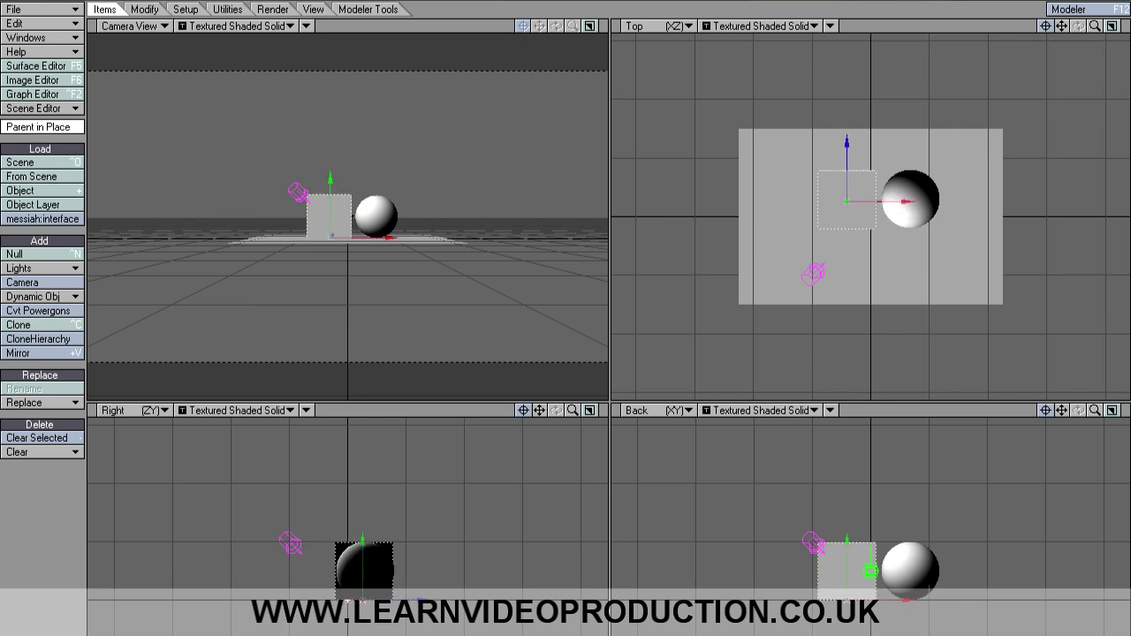
{"action": "key", "text": "Return"}
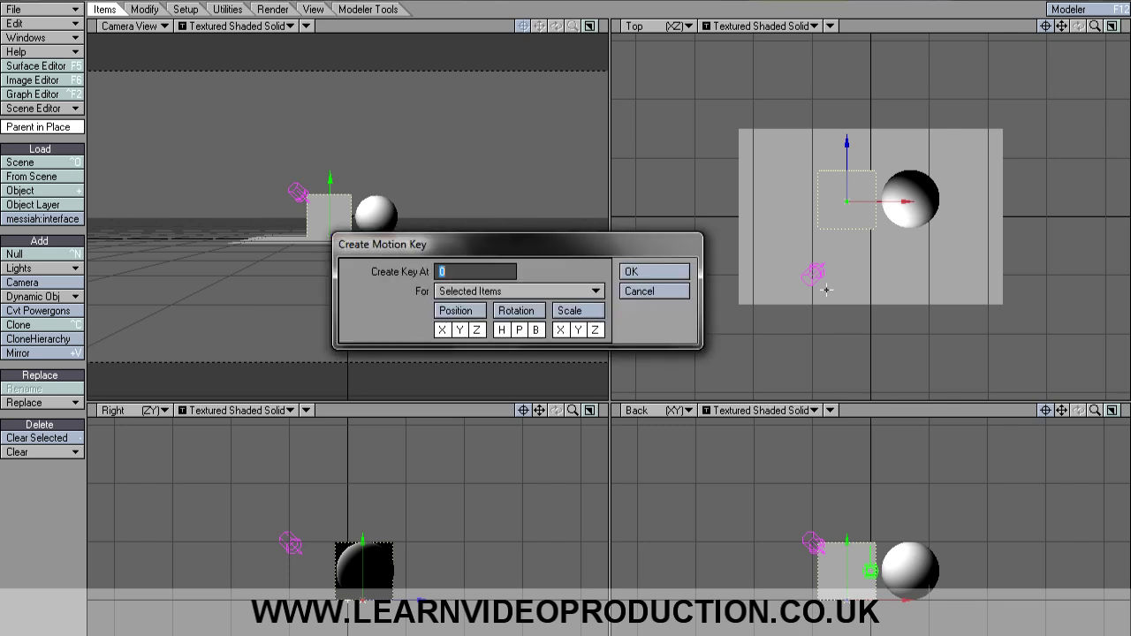
{"action": "key", "text": "Return"}
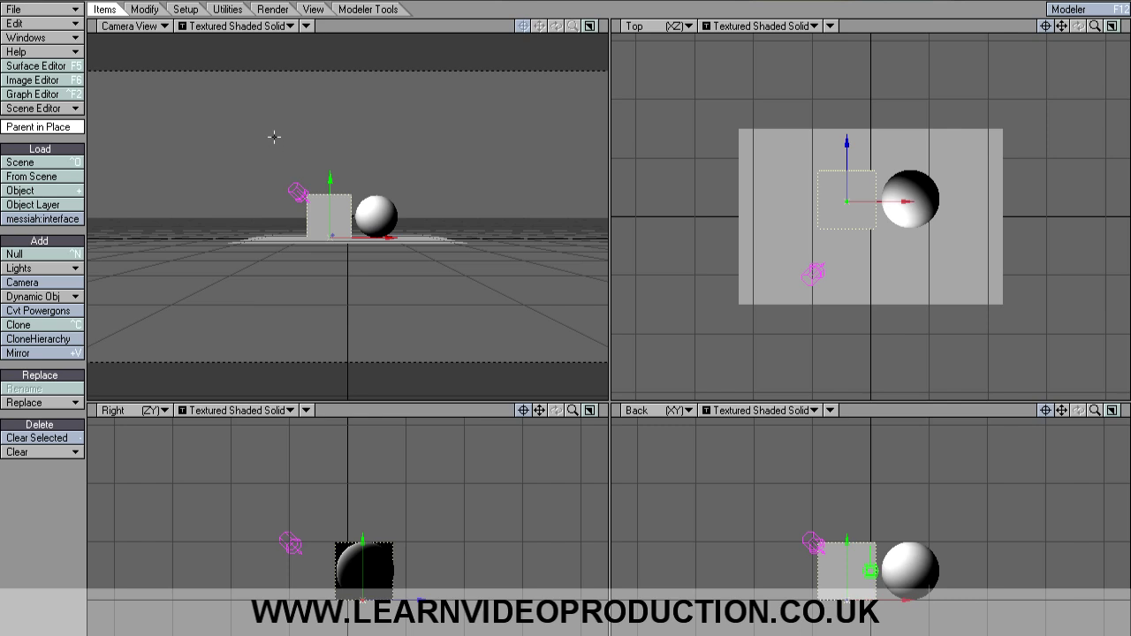
Start loading a new background image in the scene's compositing options
{"action": "left_click", "coordinate": [78, 38]}
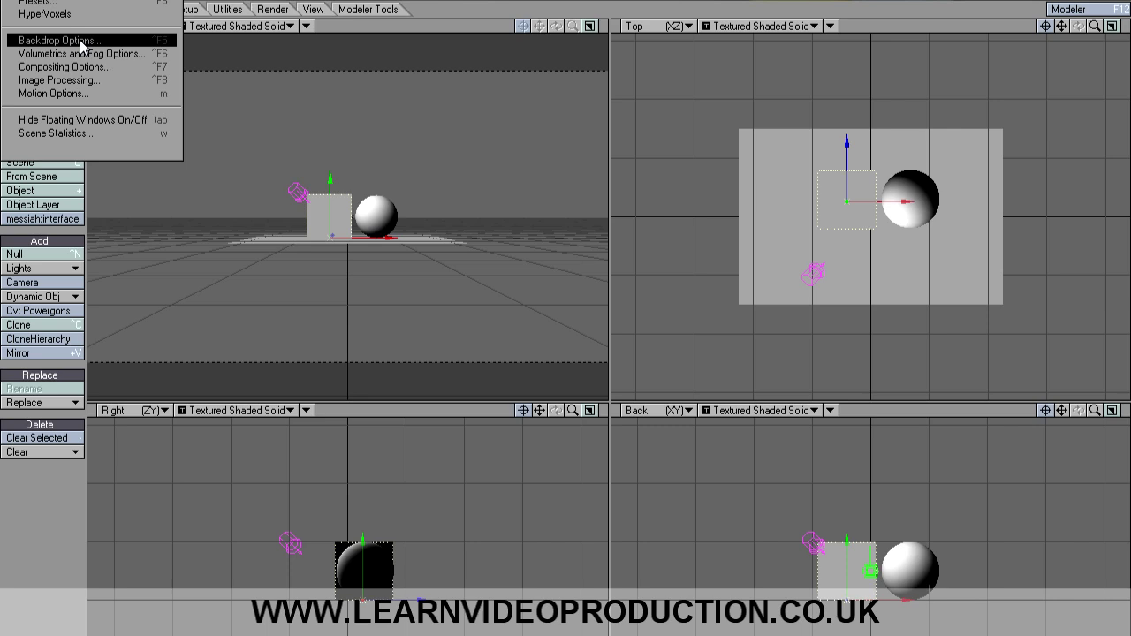
{"action": "left_click", "coordinate": [80, 41]}
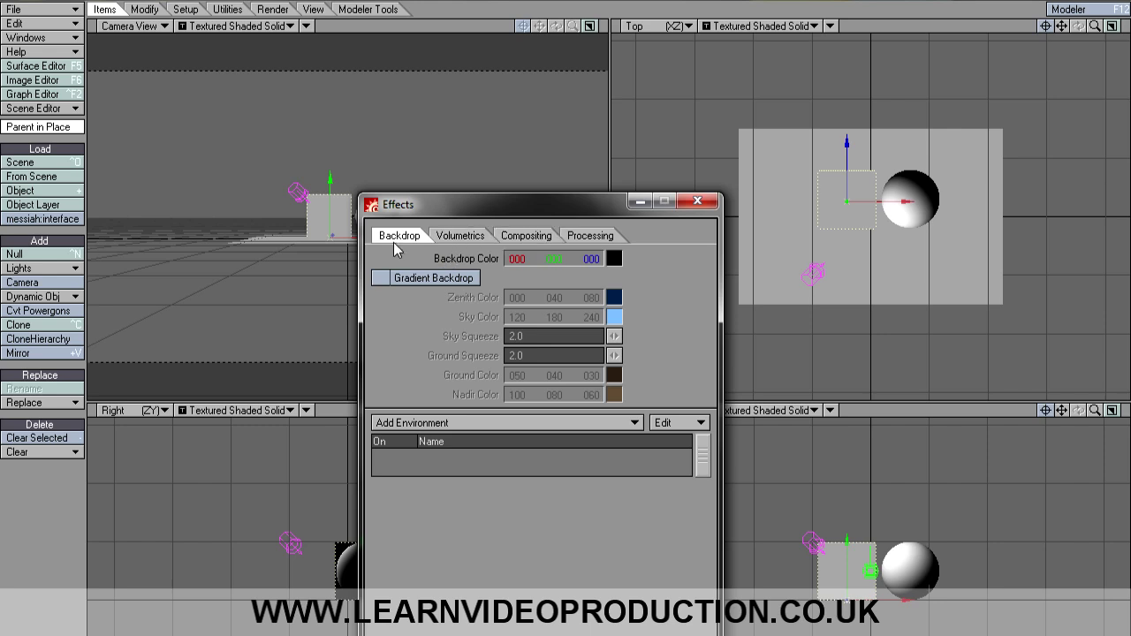
{"action": "left_click", "coordinate": [521, 237]}
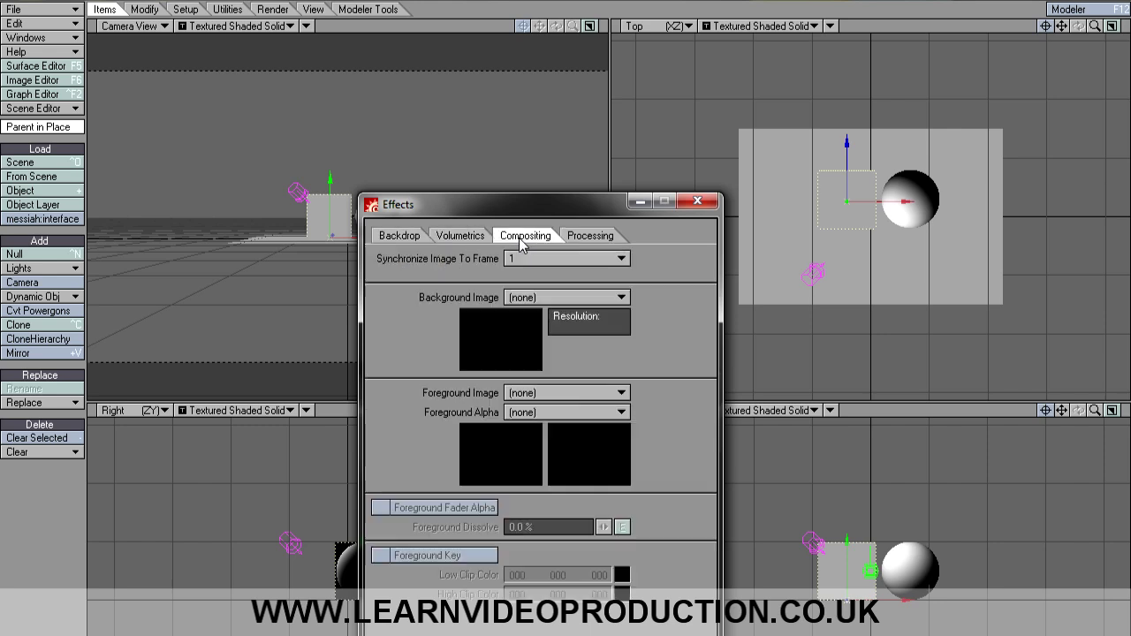
{"action": "left_click", "coordinate": [522, 298]}
{"action": "left_click", "coordinate": [523, 309]}
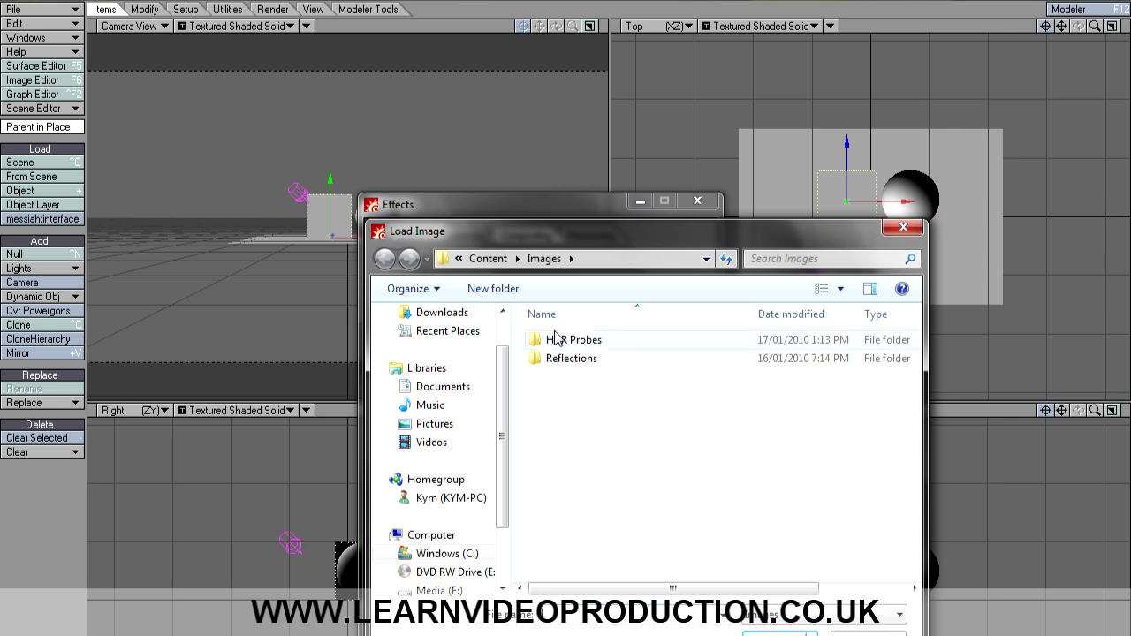
Load Plate 720P.jpg from the Back Plate folder inside Image based lighting Tutorial as the background image
{"action": "left_click", "coordinate": [487, 258]}
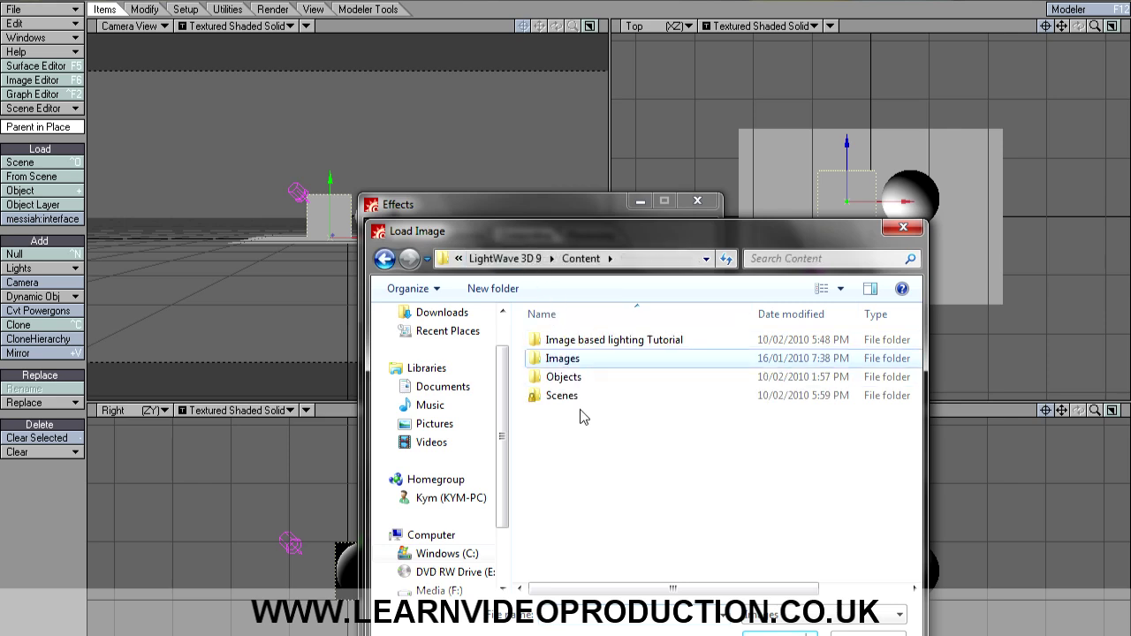
{"action": "double_click", "coordinate": [602, 341]}
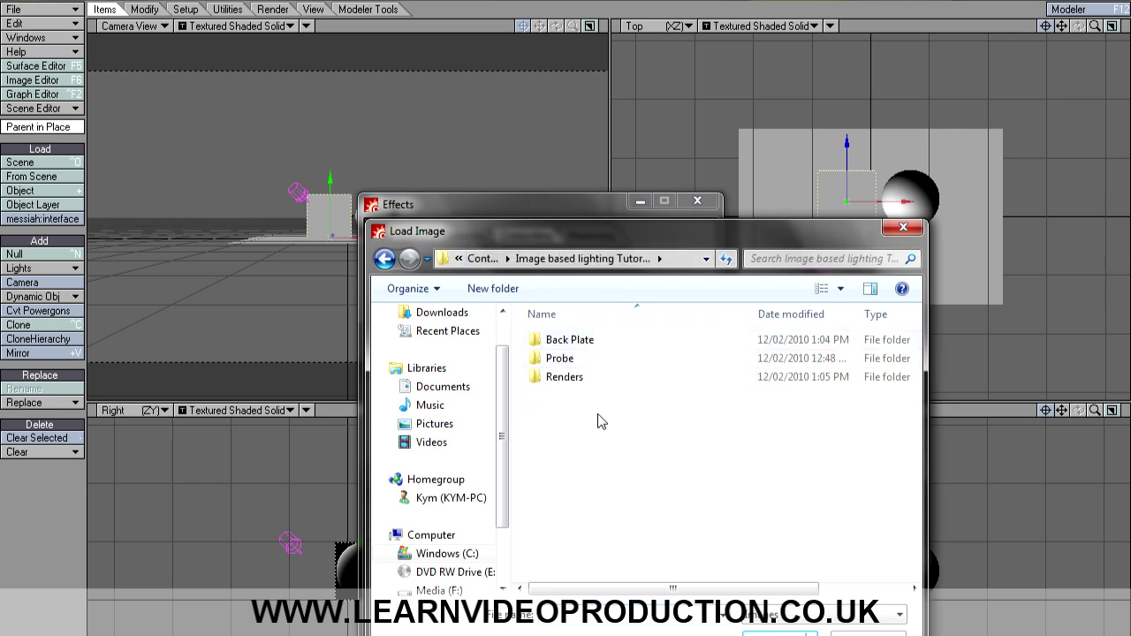
{"action": "left_click", "coordinate": [583, 343]}
{"action": "double_click", "coordinate": [583, 343]}
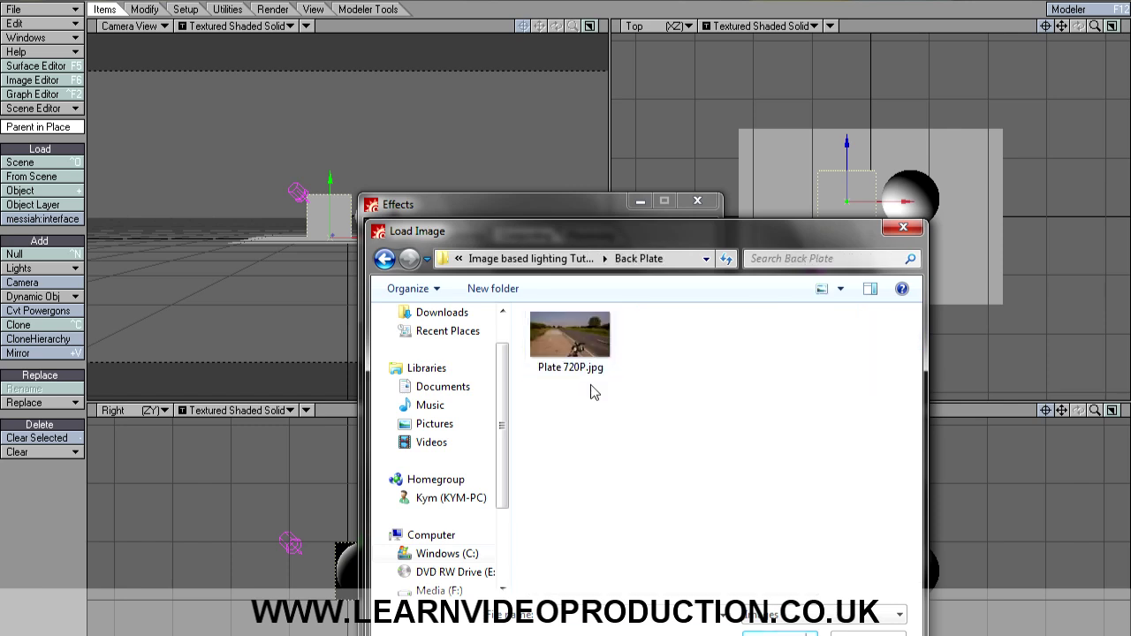
{"action": "left_click", "coordinate": [583, 351]}
{"action": "key", "text": "Return"}
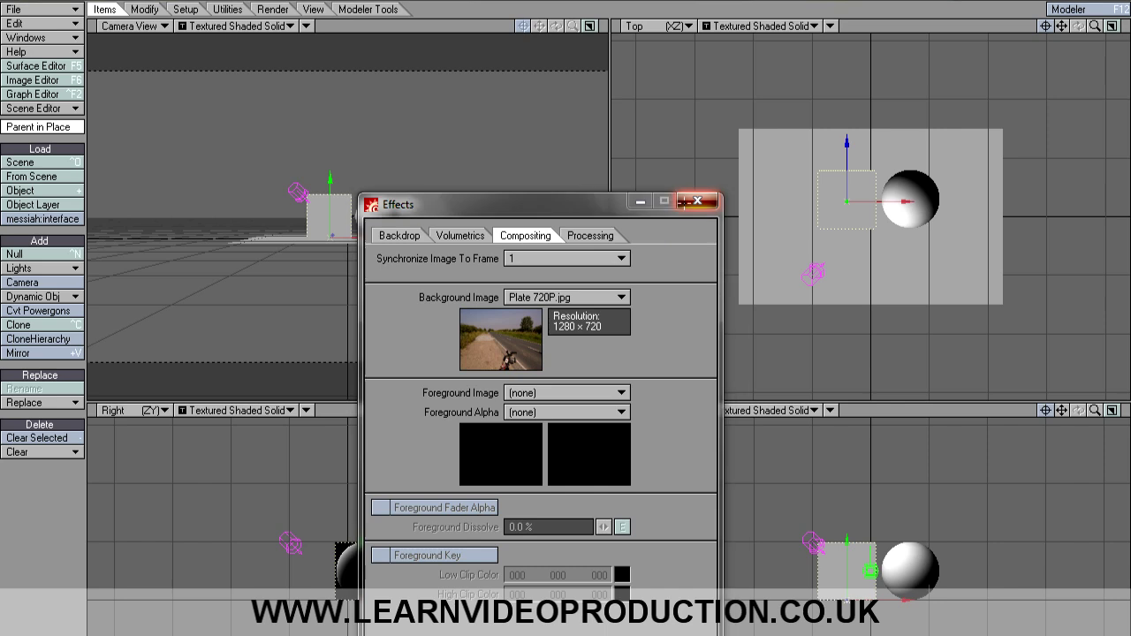
Set the camera view background to Background Image in the display preferences so the plate shows behind the objects
{"action": "left_click", "coordinate": [697, 201]}
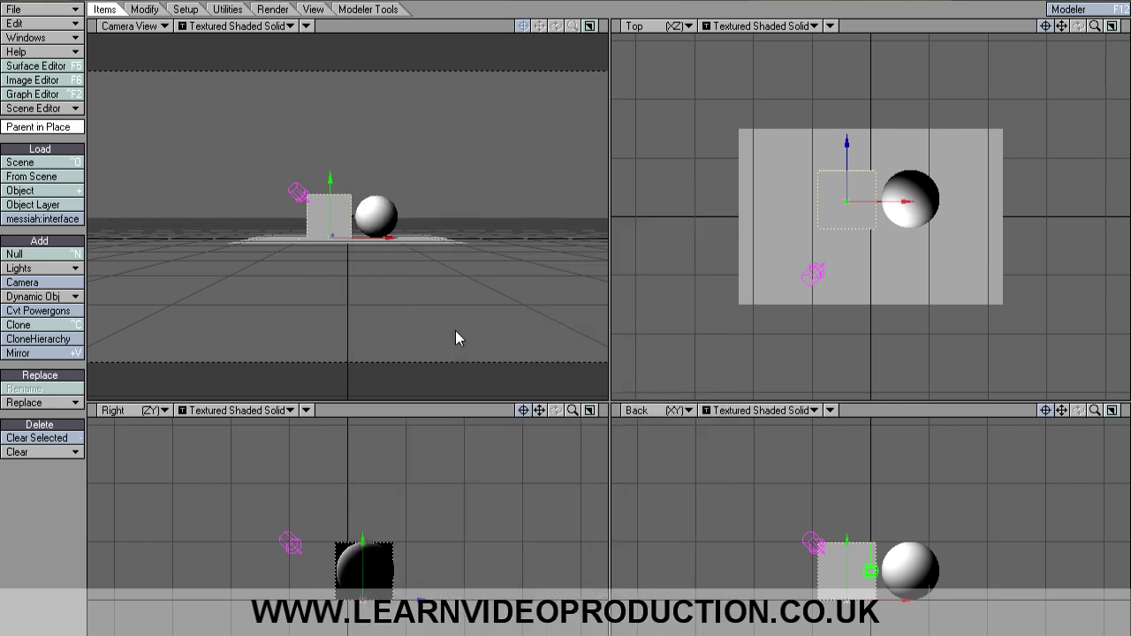
{"action": "key", "text": "d"}
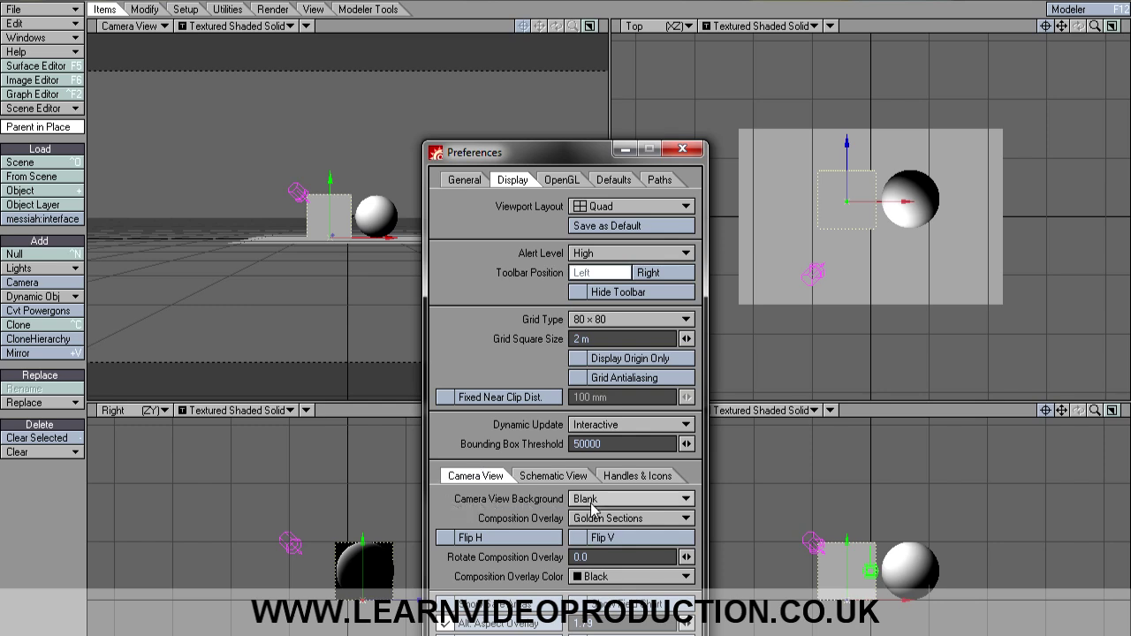
{"action": "left_click", "coordinate": [632, 500]}
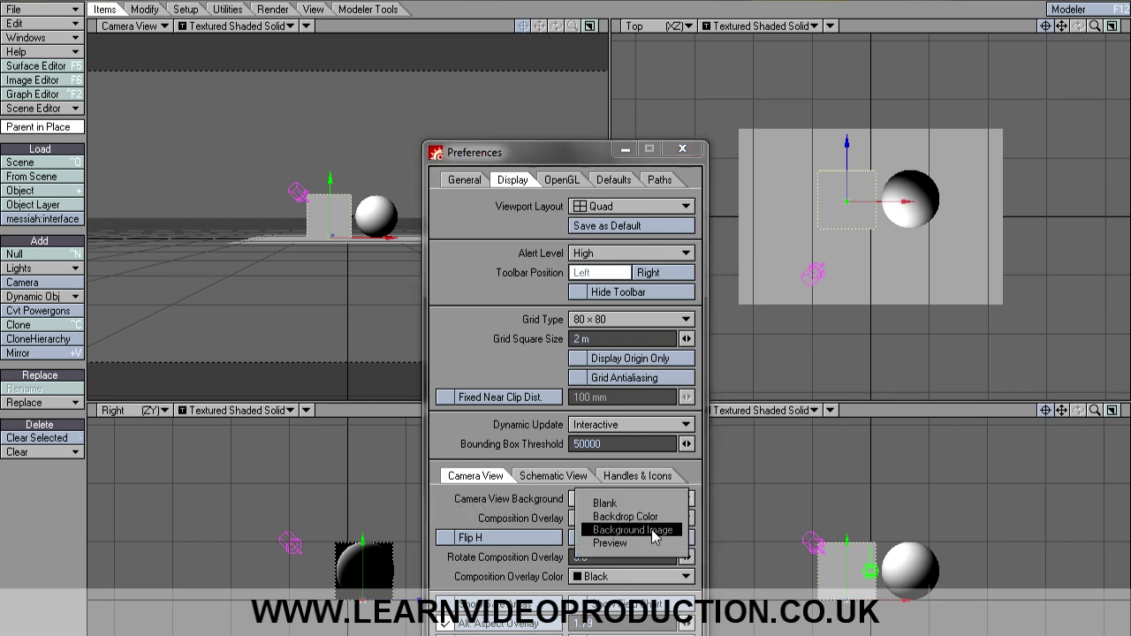
{"action": "left_click", "coordinate": [645, 529]}
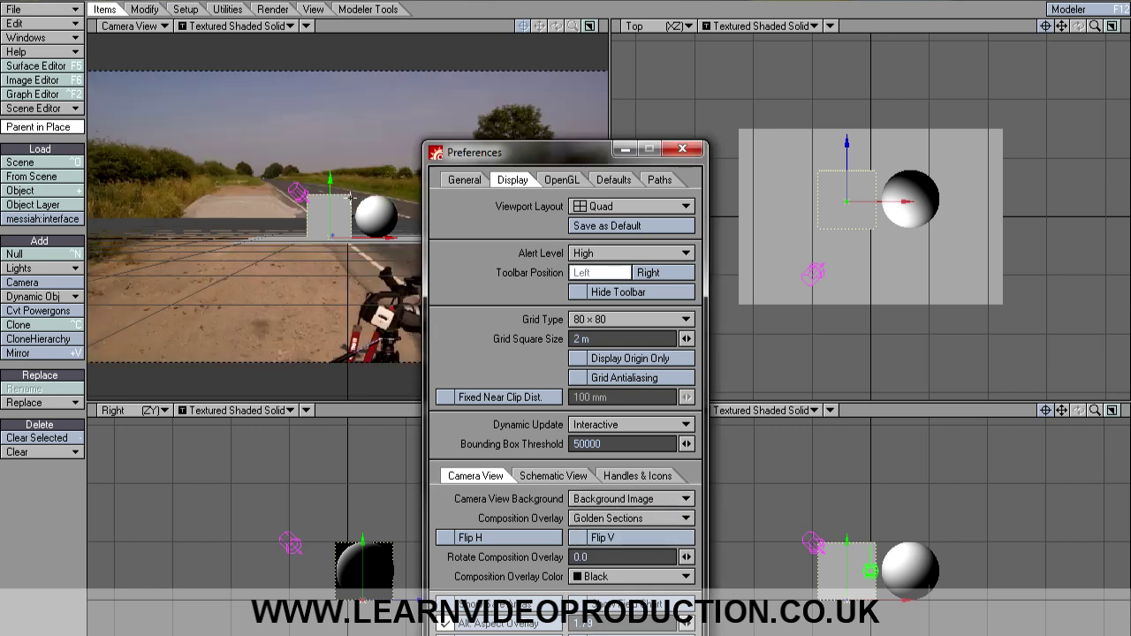
{"action": "left_click", "coordinate": [682, 149]}
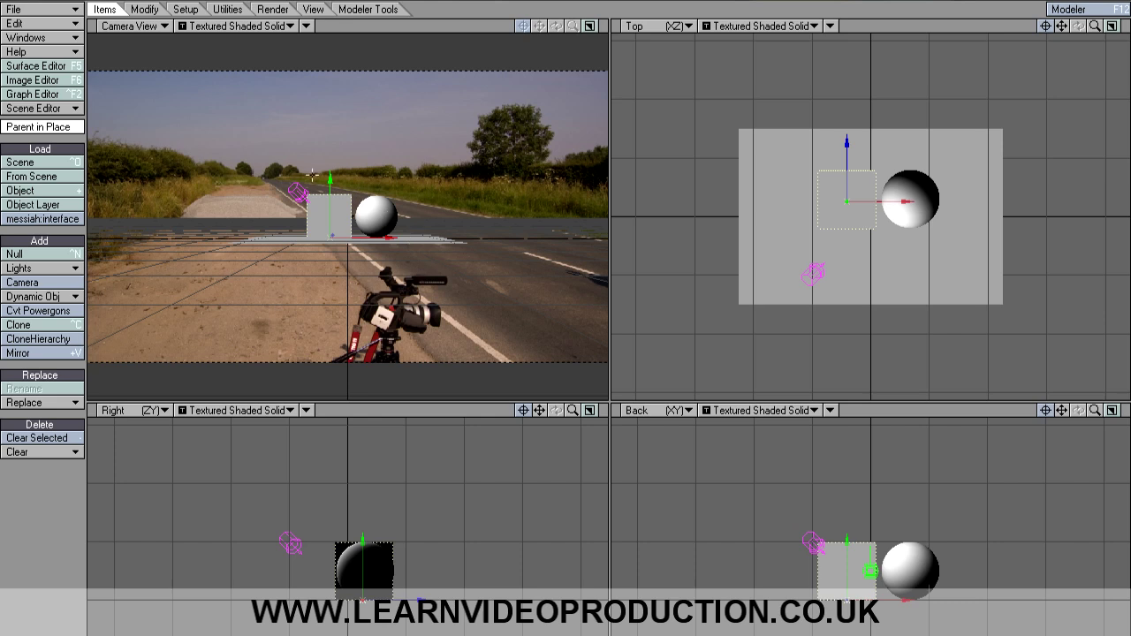
Select the camera and centre the Top, Back and Right views on the current item
{"action": "key", "text": "shift+l"}
{"action": "left_click", "coordinate": [1042, 26]}
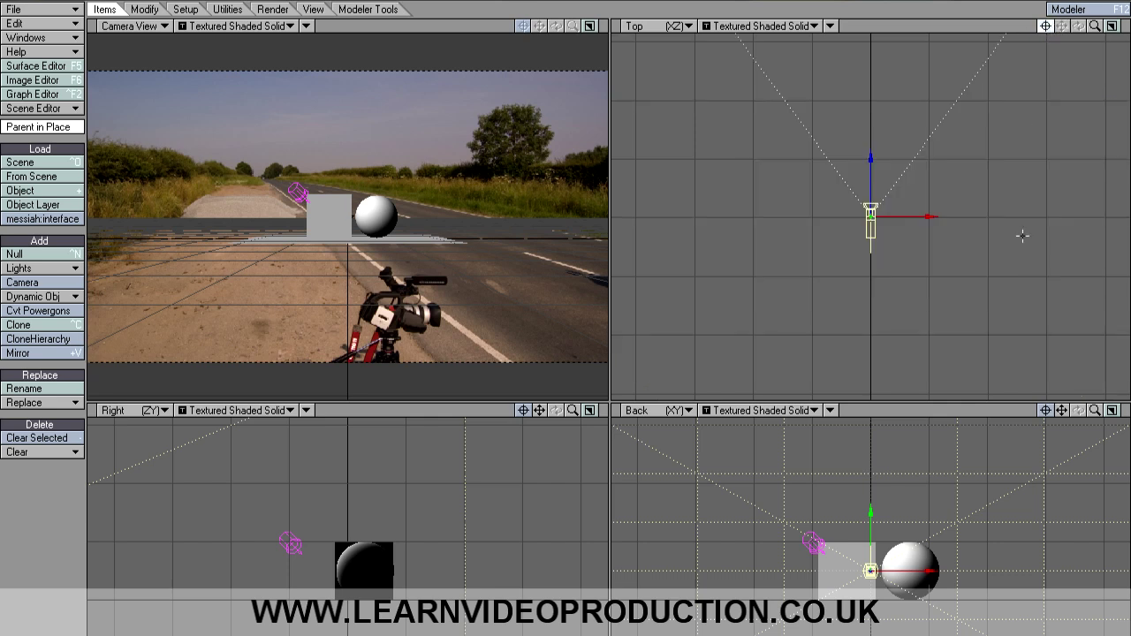
{"action": "left_click", "coordinate": [1043, 410]}
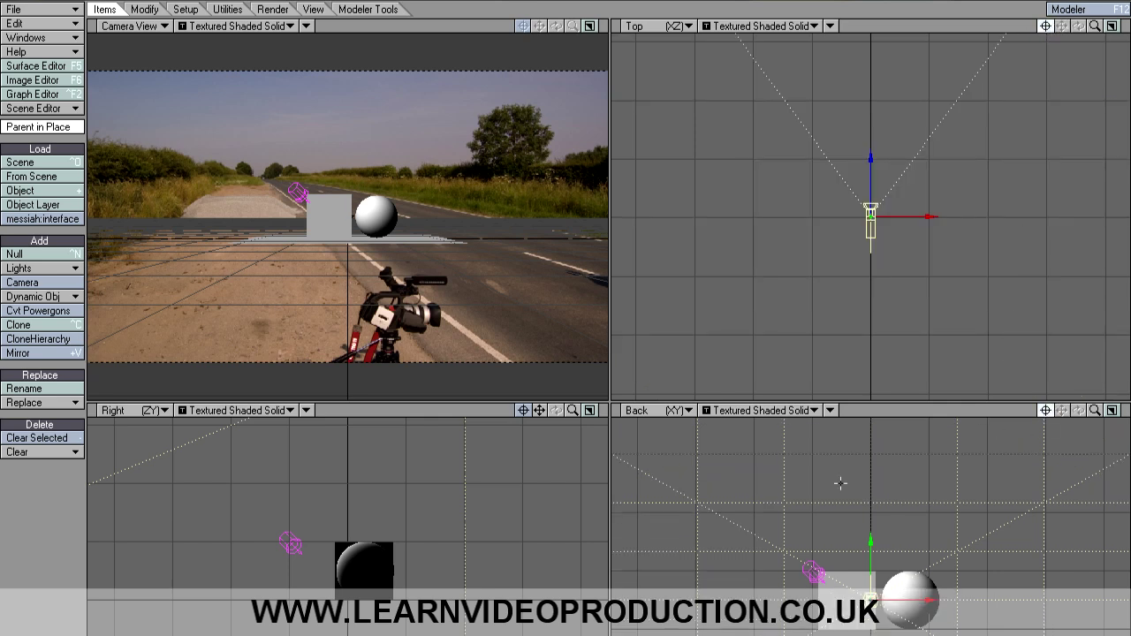
{"action": "left_click", "coordinate": [523, 410]}
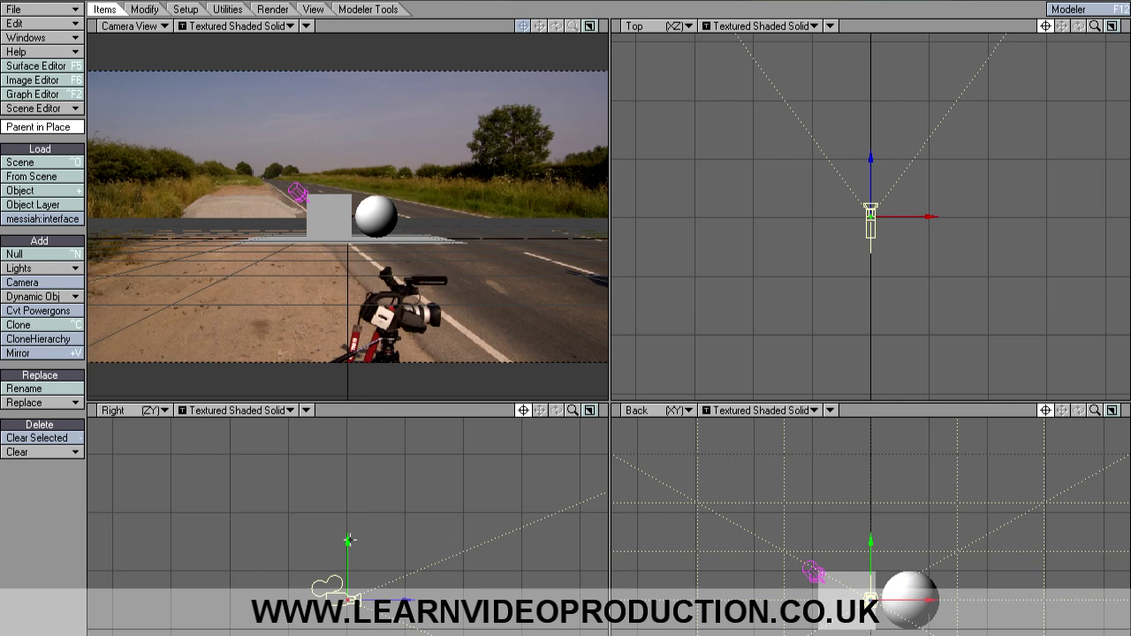
Rotate and raise the camera to match the road plate's perspective, and create a motion key for it
{"action": "key", "text": "y"}
{"action": "left_click_drag", "start_coordinate": [372, 552], "coordinate": [372, 585]}
{"action": "mouse_move", "coordinate": [308, 541]}
{"action": "left_mouse_down"}
{"action": "mouse_move", "coordinate": [361, 540]}
{"action": "mouse_move", "coordinate": [307, 540]}
{"action": "left_mouse_up"}
{"action": "key", "text": "t"}
{"action": "left_click_drag", "start_coordinate": [322, 500], "coordinate": [358, 589]}
{"action": "key", "text": "y"}
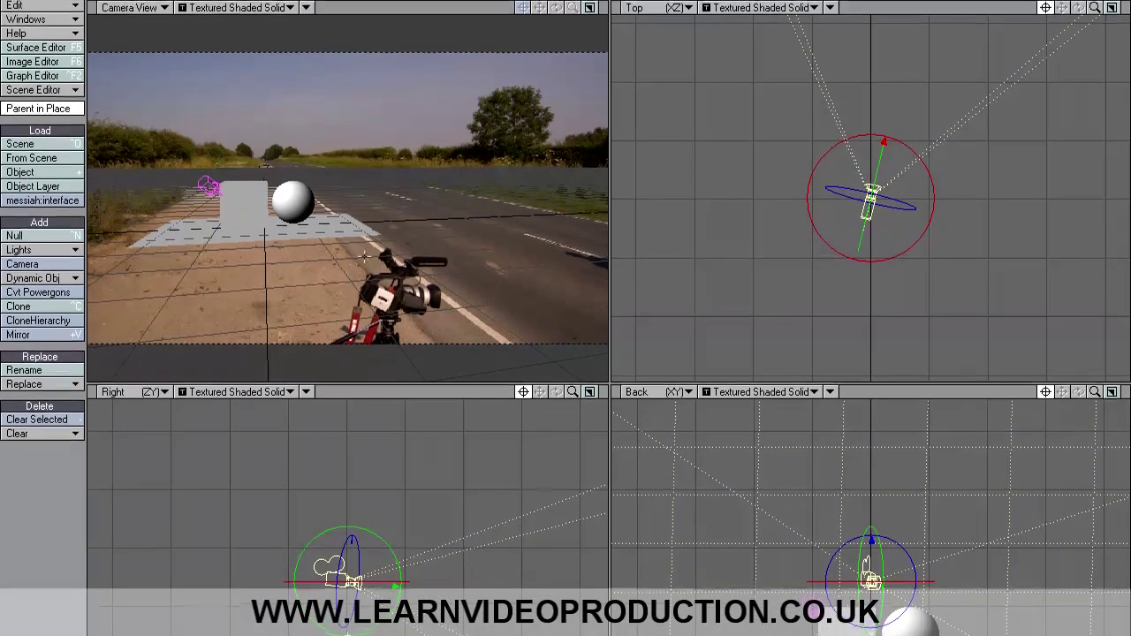
{"action": "key", "text": "Return"}
{"action": "key", "text": "Return"}
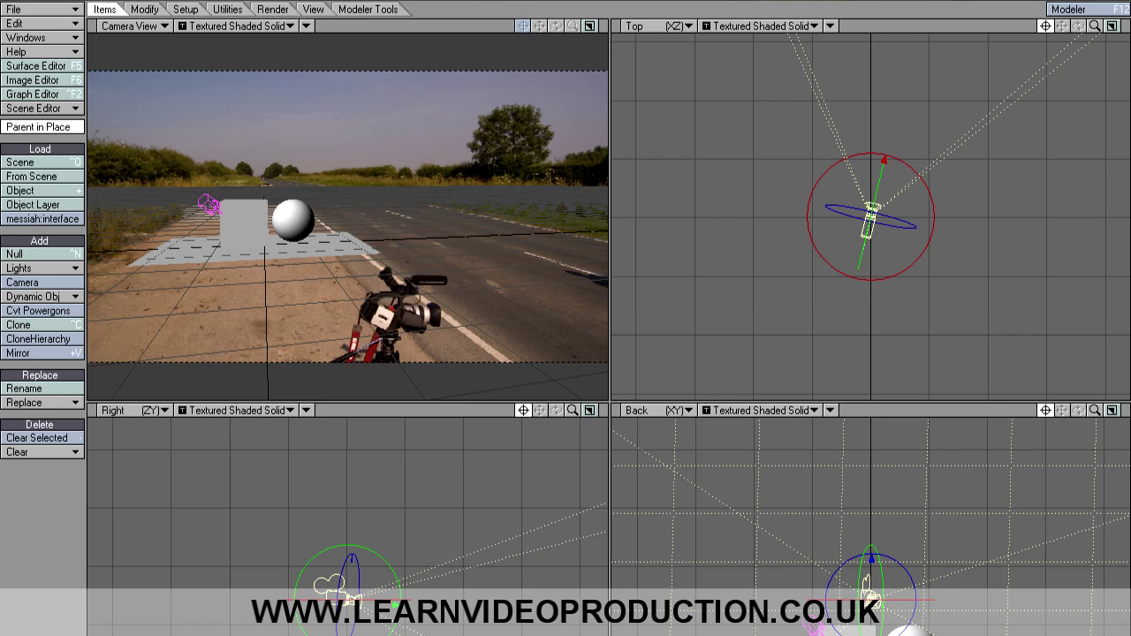
Select the ground plane and move it towards the camera along Z and across along positive X
{"action": "key", "text": "Down"}
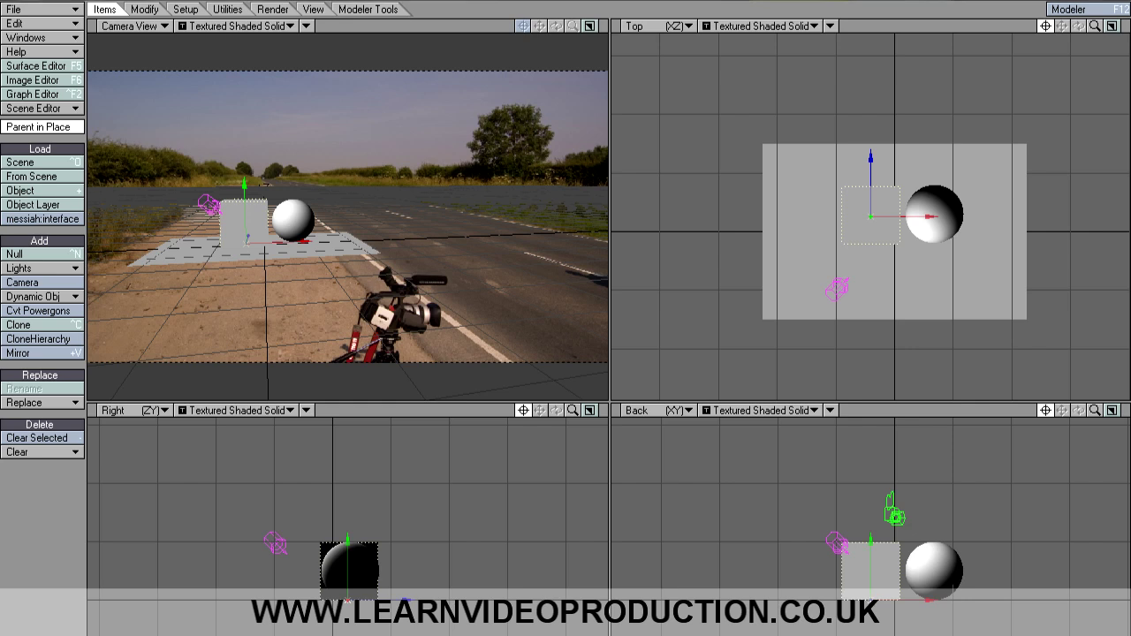
{"action": "key", "text": "Down"}
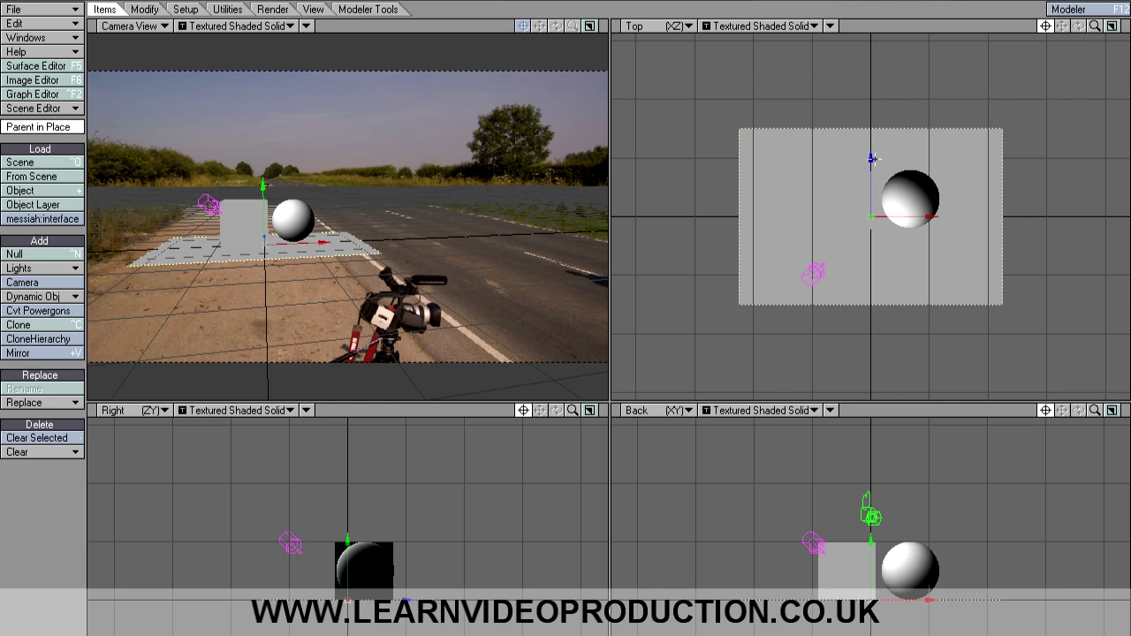
{"action": "left_click_drag", "start_coordinate": [870, 159], "coordinate": [870, 348]}
{"action": "left_click_drag", "start_coordinate": [930, 217], "coordinate": [1009, 217]}
Enlarge the ground plane to span the foreground, shift it back along Z, and create its motion key at frame 0
{"action": "key", "text": "y"}
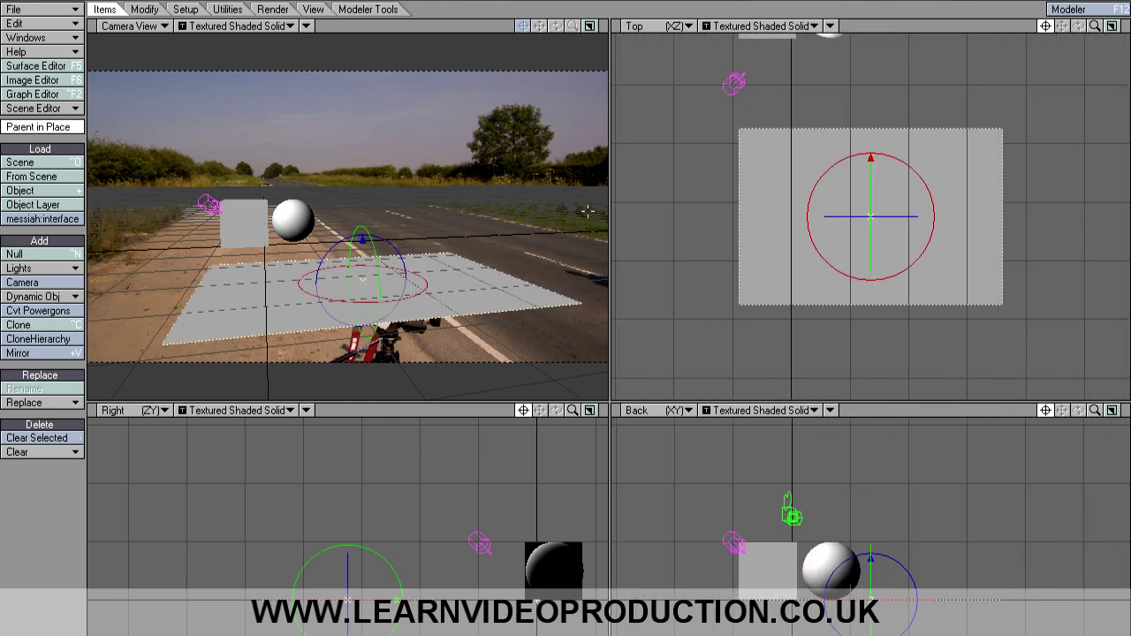
{"action": "left_click_drag", "start_coordinate": [842, 219], "coordinate": [1025, 219]}
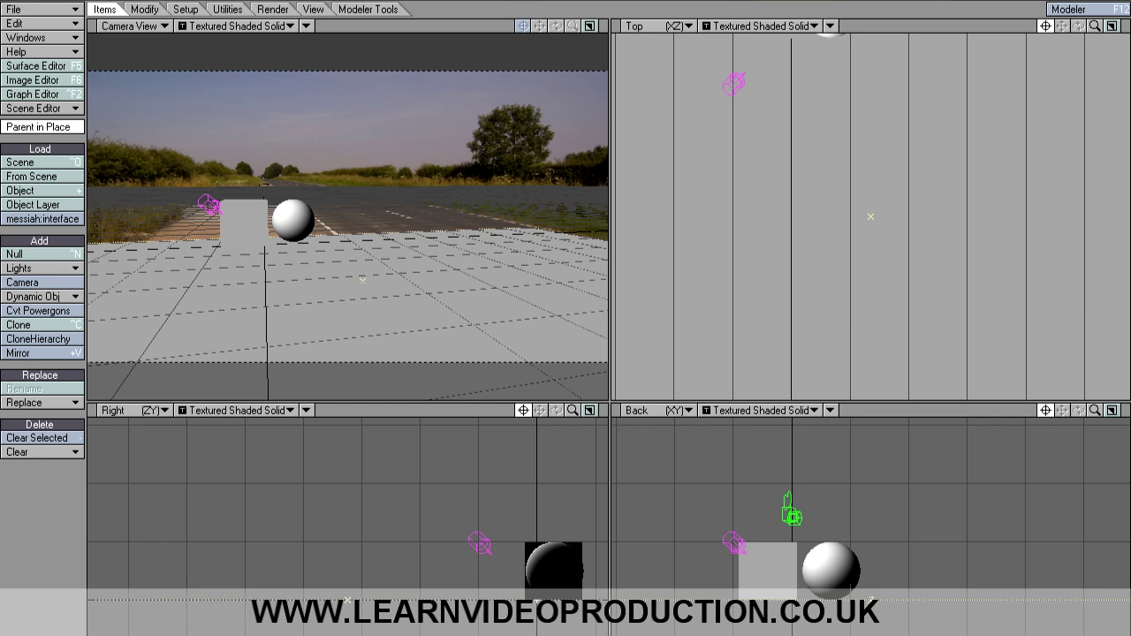
{"action": "key", "text": "t"}
{"action": "left_click_drag", "start_coordinate": [870, 193], "coordinate": [870, 117]}
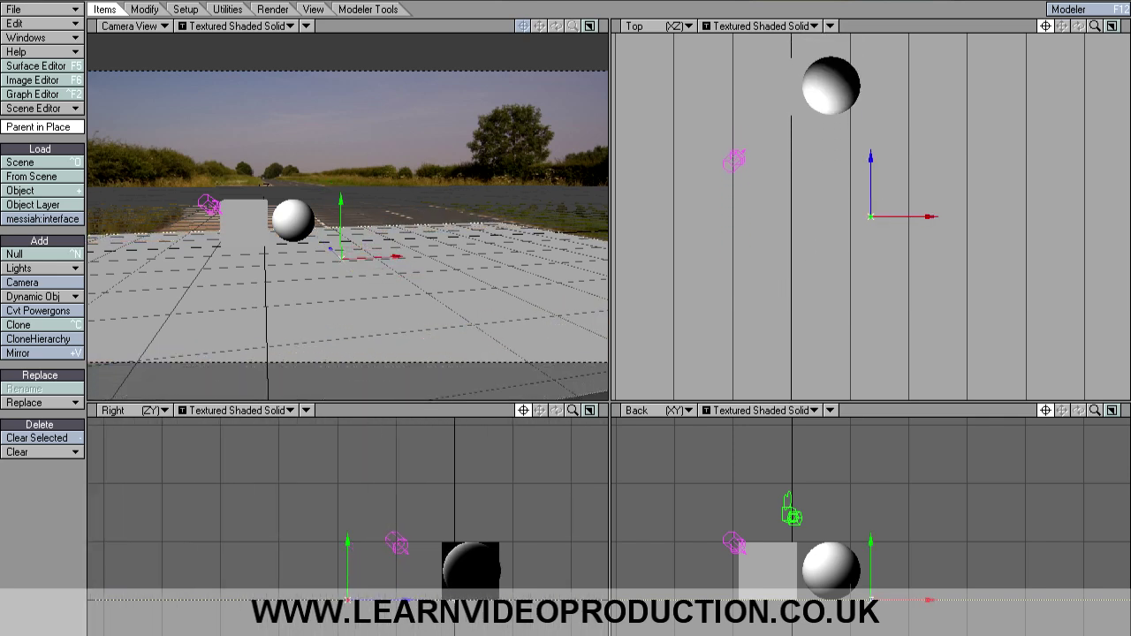
{"action": "key", "text": "Return"}
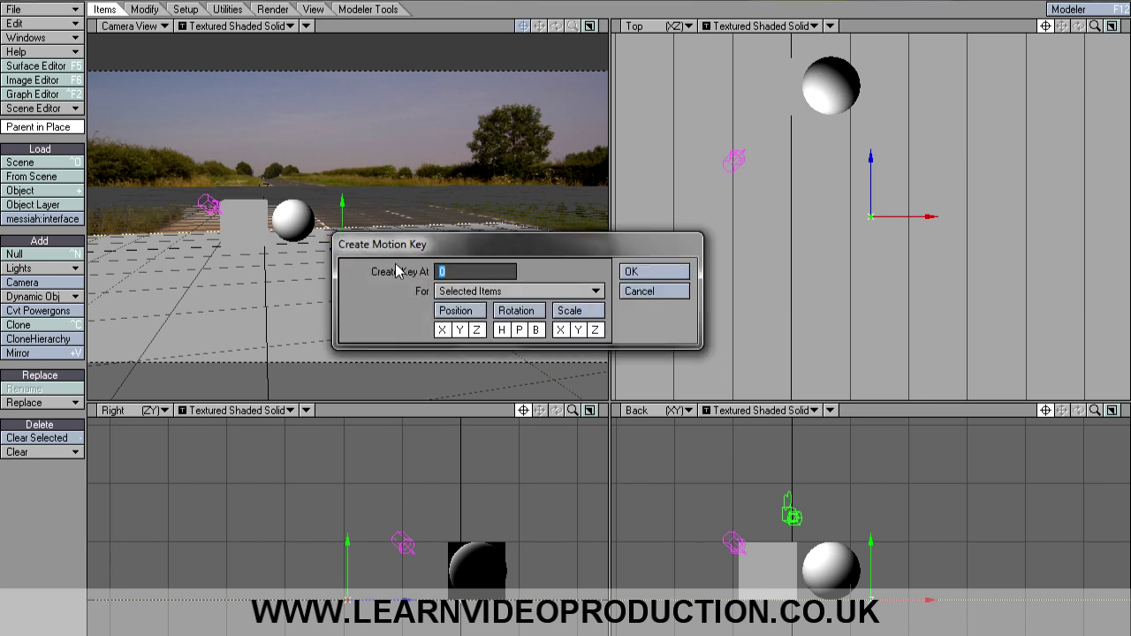
{"action": "key", "text": "Return"}
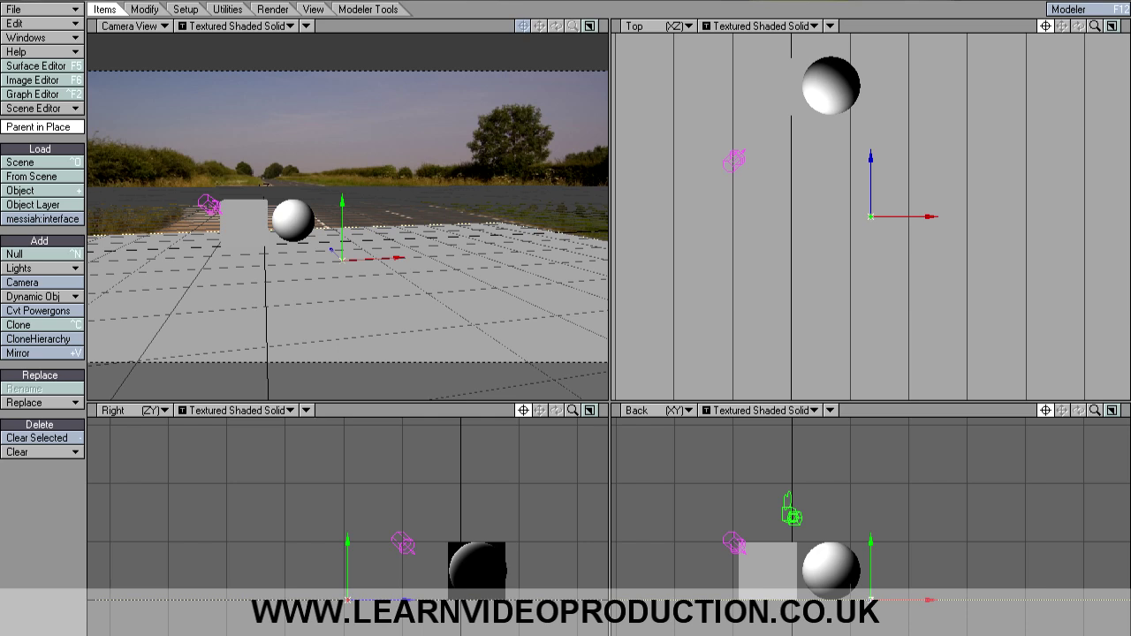
Move the ball along positive X and towards the camera onto the foreground ground, and create a motion key for it
{"action": "key", "text": "Down"}
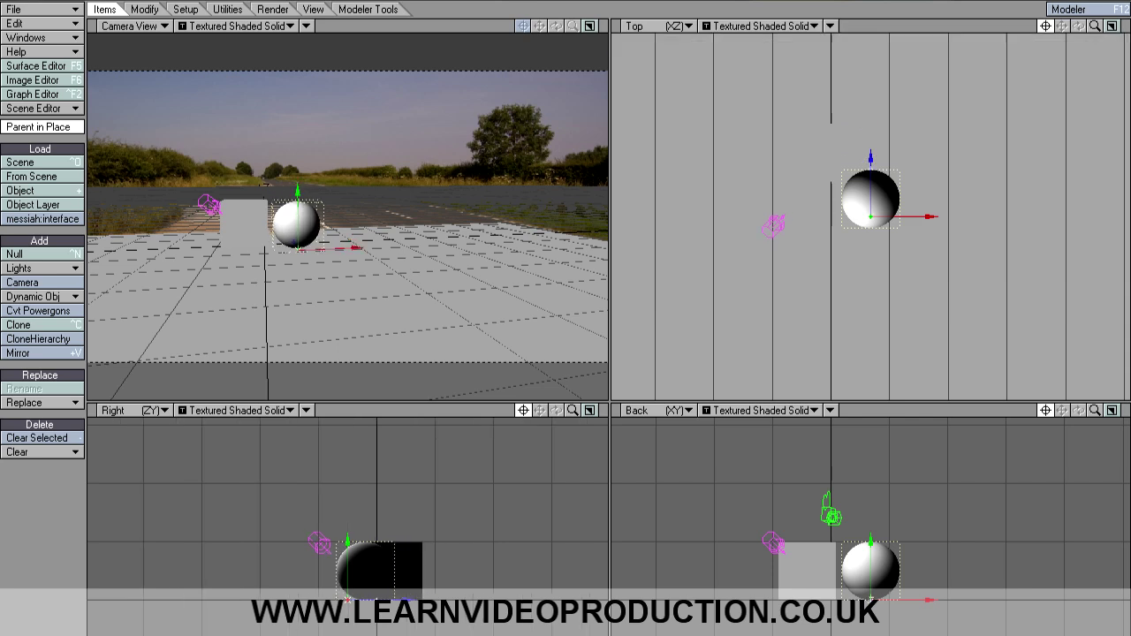
{"action": "left_click_drag", "start_coordinate": [934, 218], "coordinate": [1056, 217]}
{"action": "left_click_drag", "start_coordinate": [869, 158], "coordinate": [869, 164]}
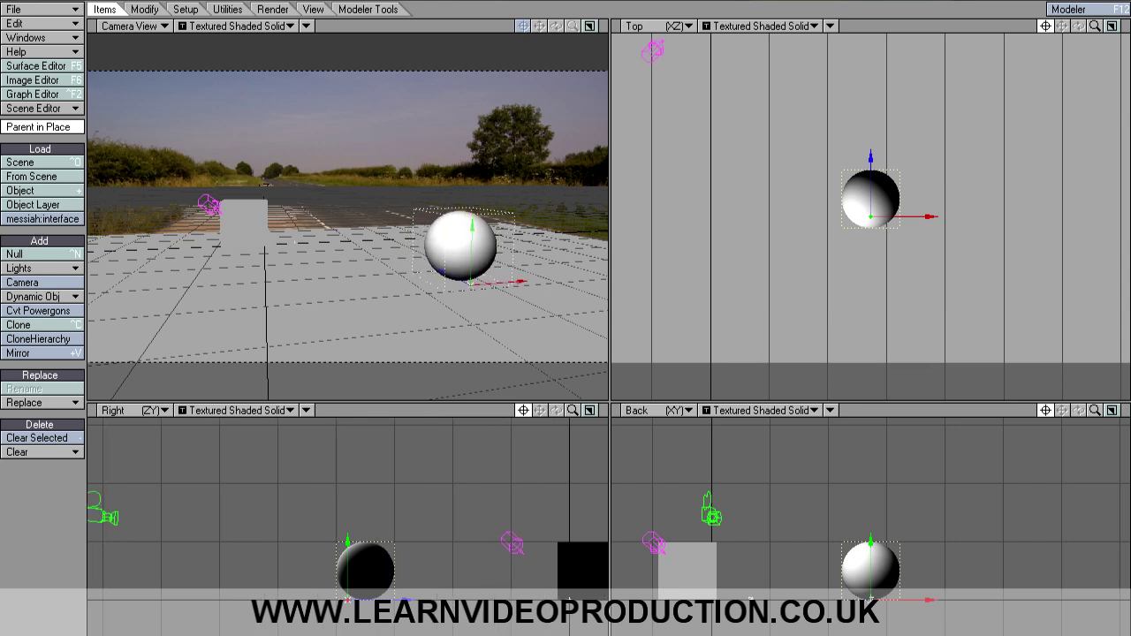
{"action": "key", "text": "Return"}
{"action": "left_click", "coordinate": [655, 272]}
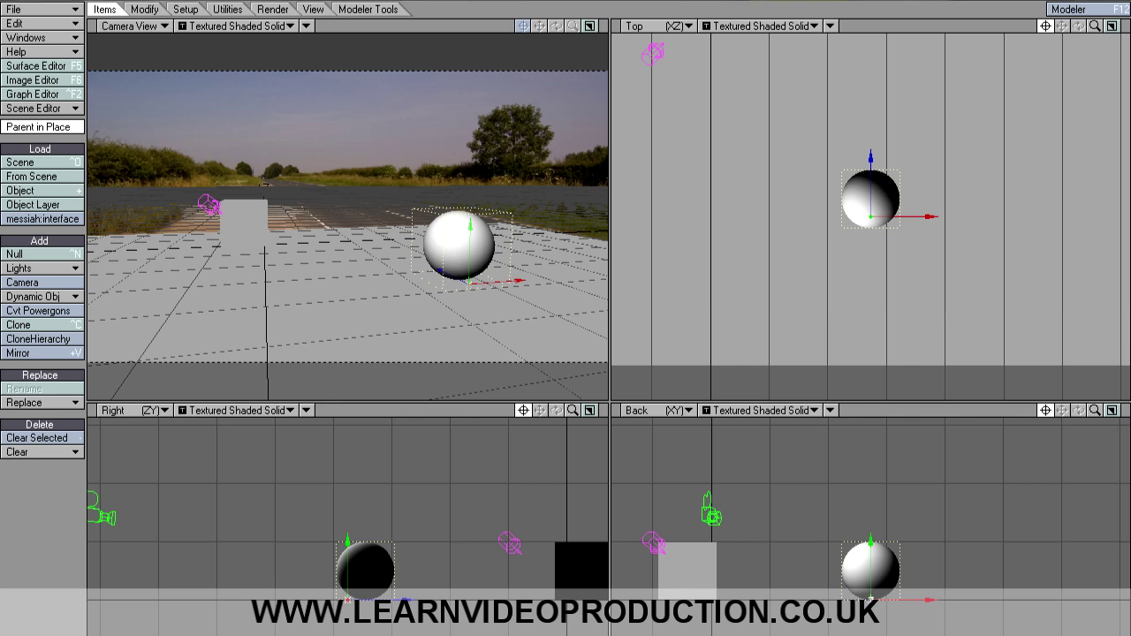
Move the box towards the camera and along positive X until it stands beside the ball, and create its motion key
{"action": "key", "text": "Down"}
{"action": "left_click_drag", "start_coordinate": [870, 159], "coordinate": [870, 372]}
{"action": "left_click_drag", "start_coordinate": [918, 215], "coordinate": [1010, 215]}
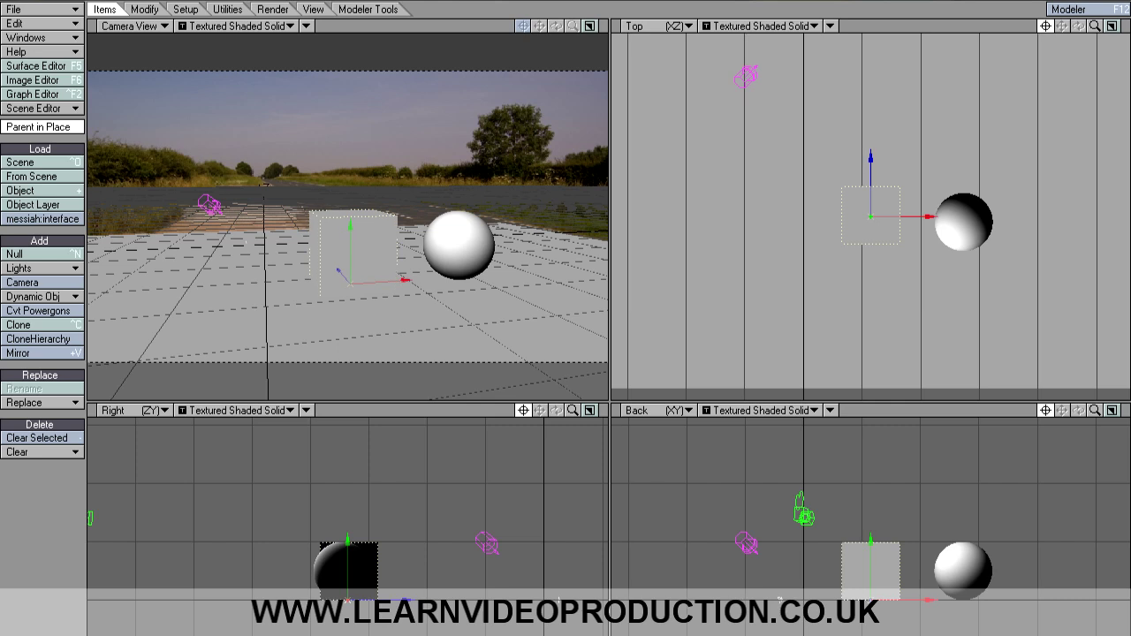
{"action": "key", "text": "Return"}
{"action": "key", "text": "Return"}
Test-render the current frame to check how the box and ball sit over the plate, and close the rendered image
{"action": "key", "text": "F9"}
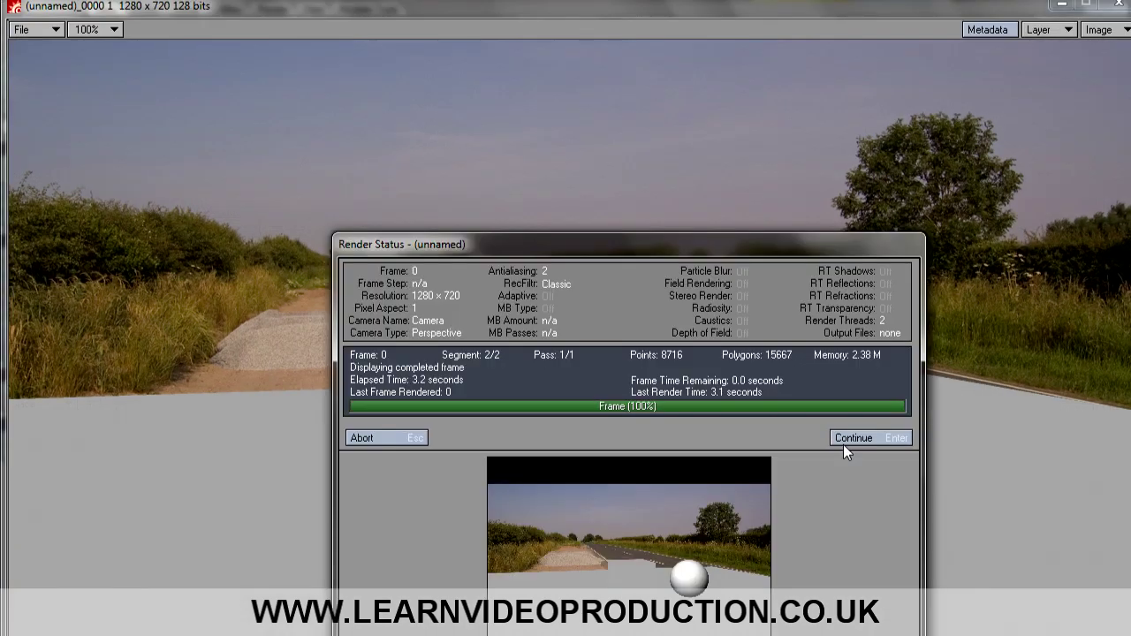
{"action": "left_click", "coordinate": [848, 438]}
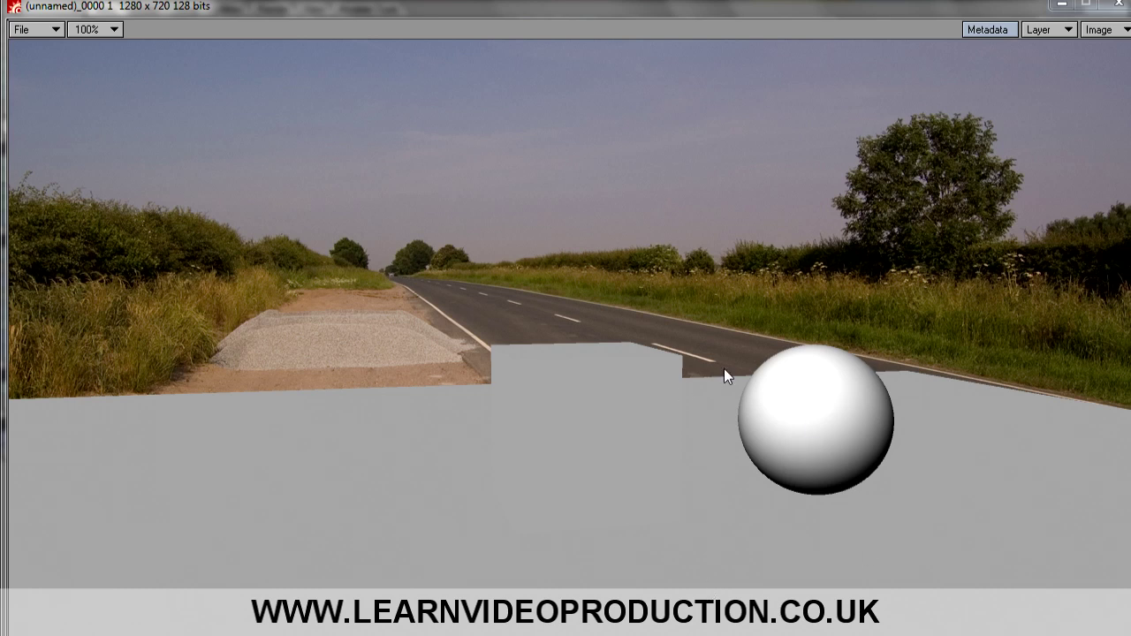
{"action": "left_click", "coordinate": [1118, 5]}
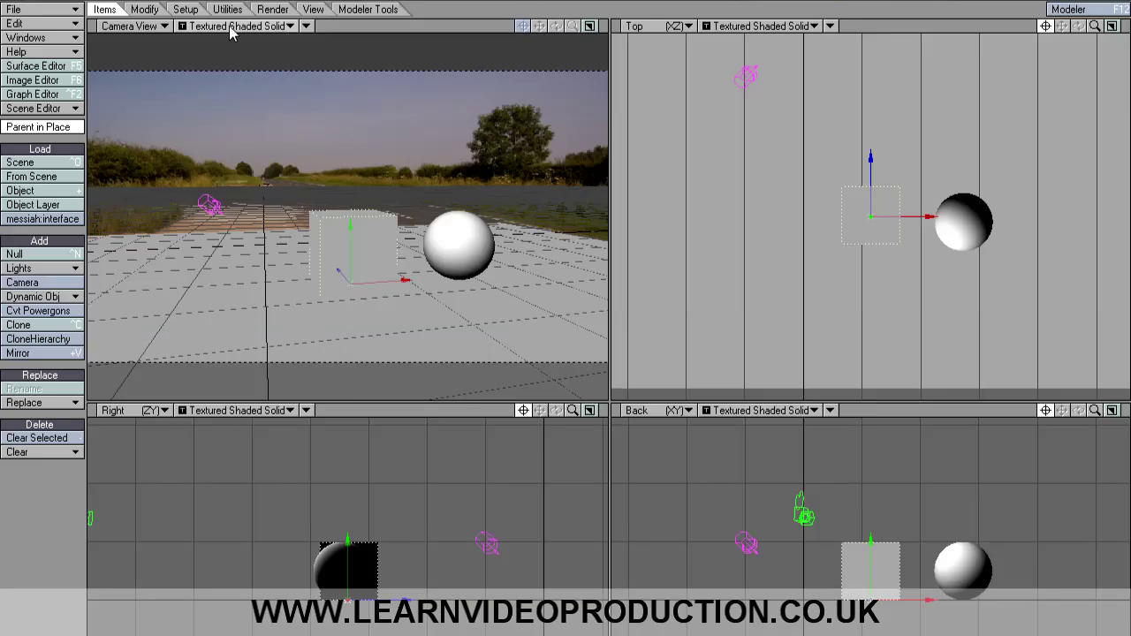
Enable Raytrace Shadows and Raytrace Reflection in Render Globals, and render the frame to check the shadows
{"action": "left_click", "coordinate": [288, 10]}
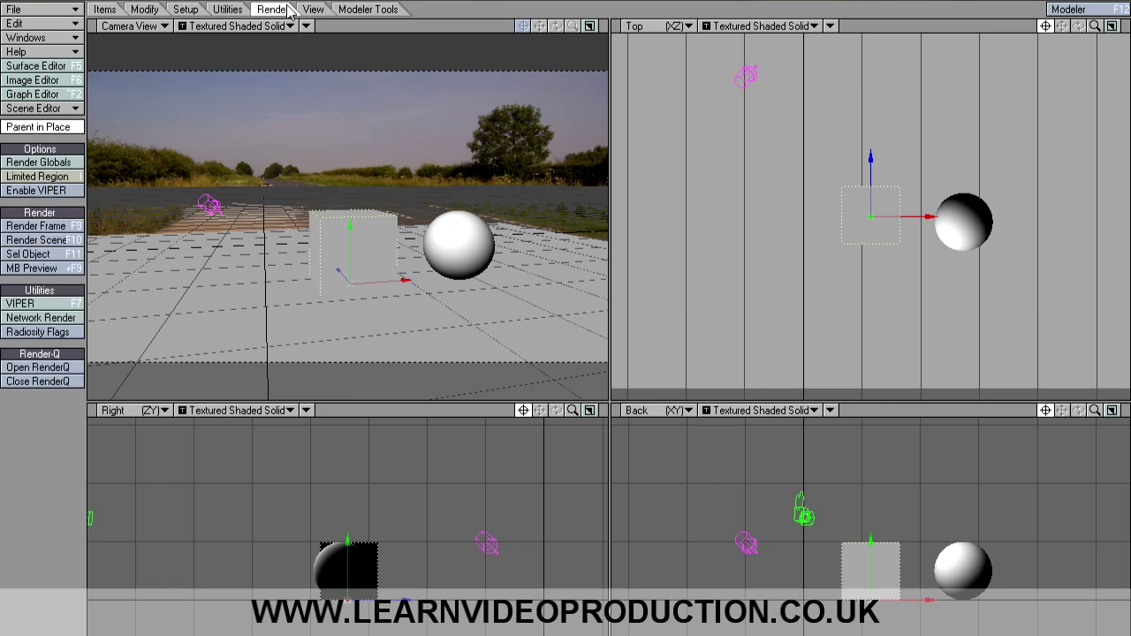
{"action": "left_click", "coordinate": [39, 162]}
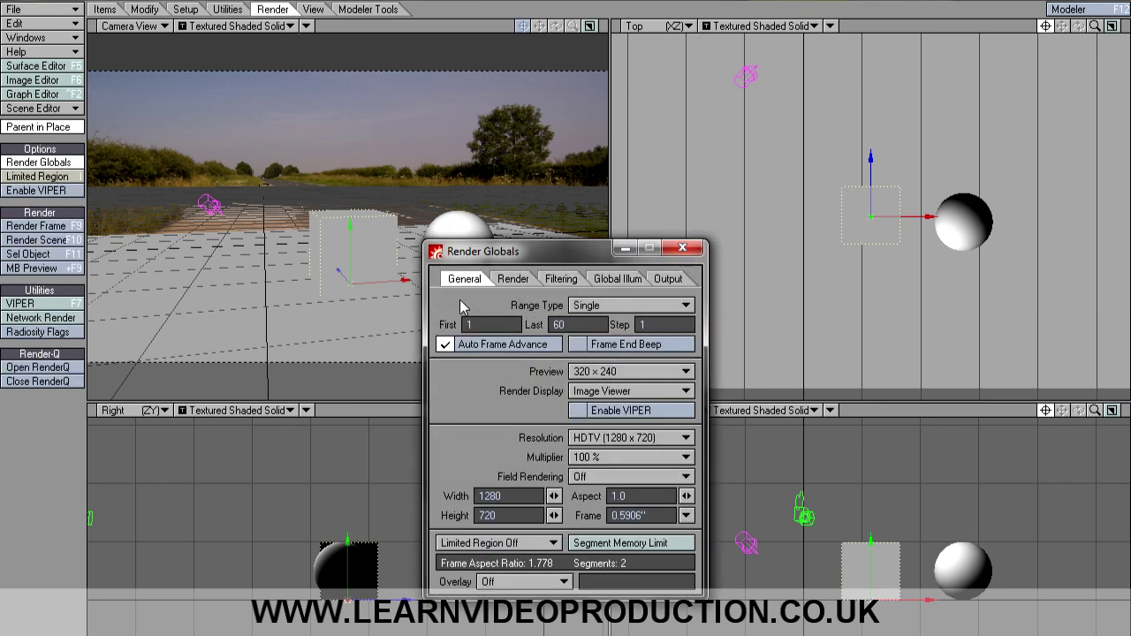
{"action": "left_click", "coordinate": [514, 279]}
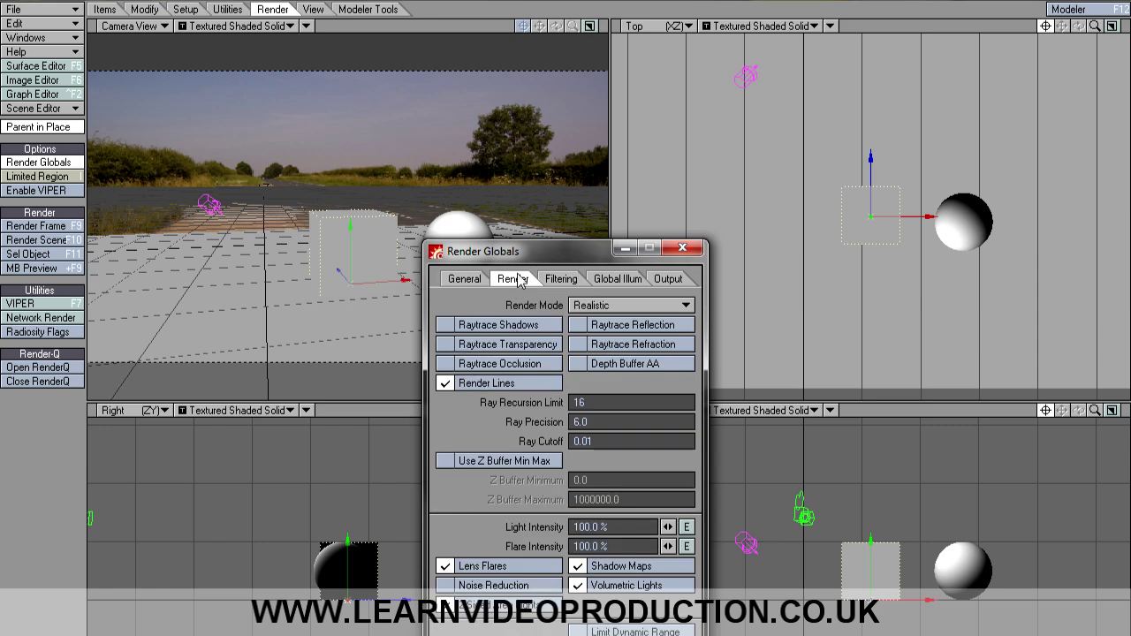
{"action": "left_click", "coordinate": [448, 327]}
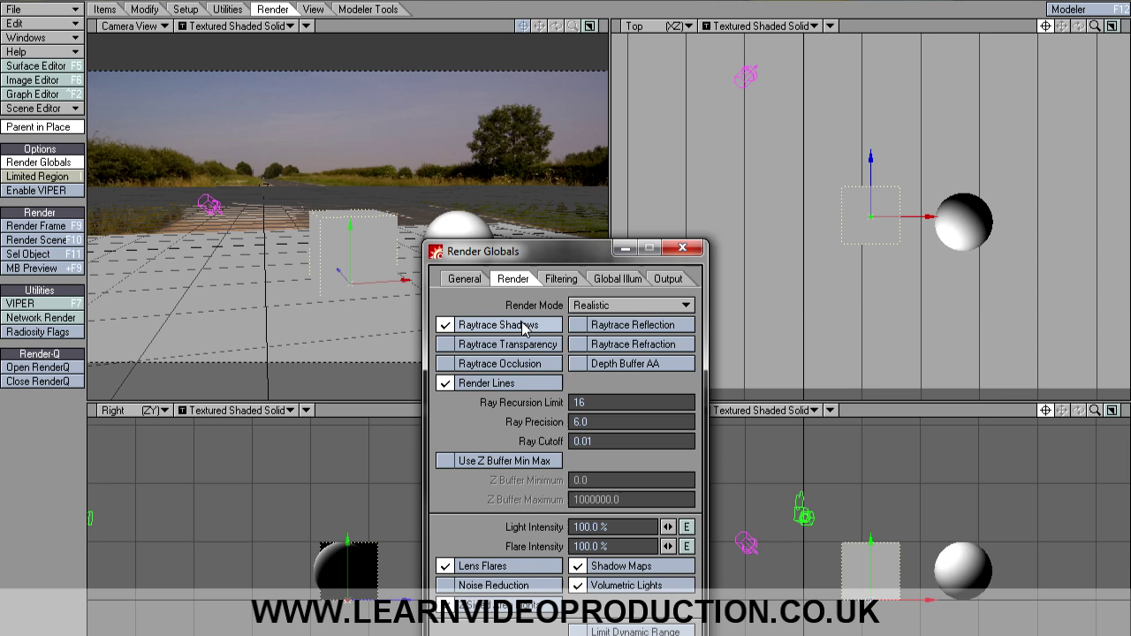
{"action": "left_click", "coordinate": [580, 328]}
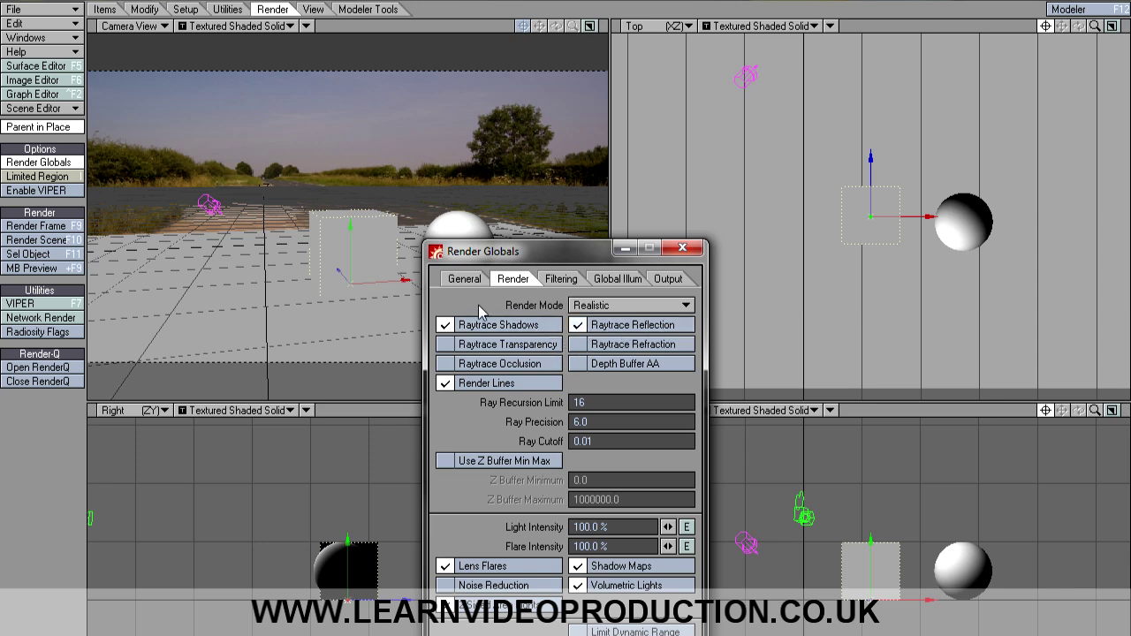
{"action": "left_click", "coordinate": [682, 249]}
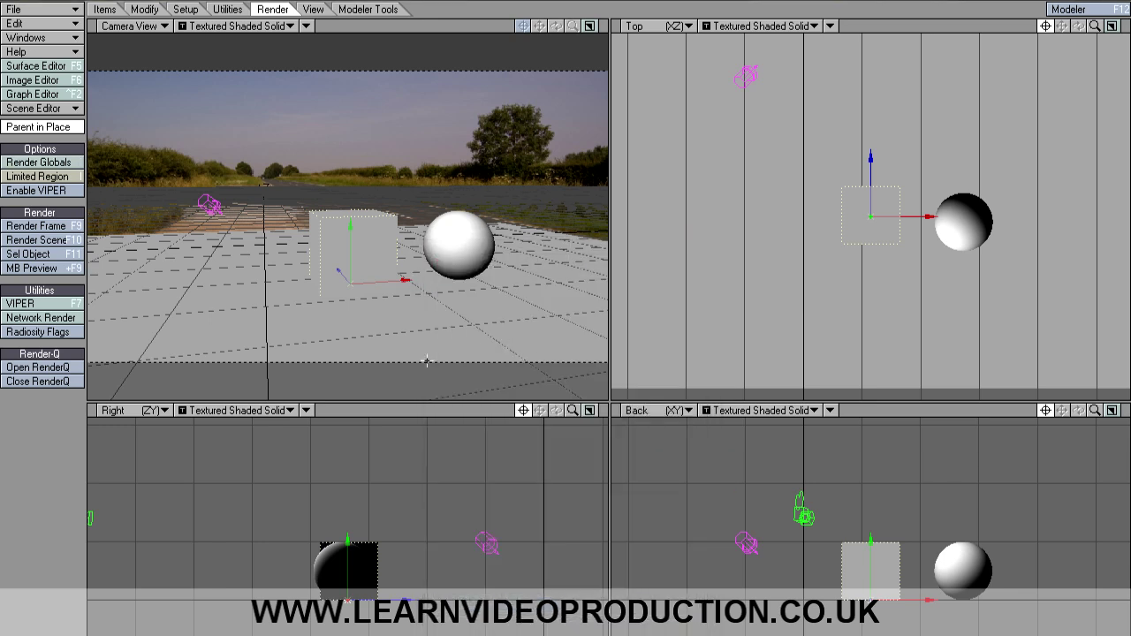
{"action": "key", "text": "F9"}
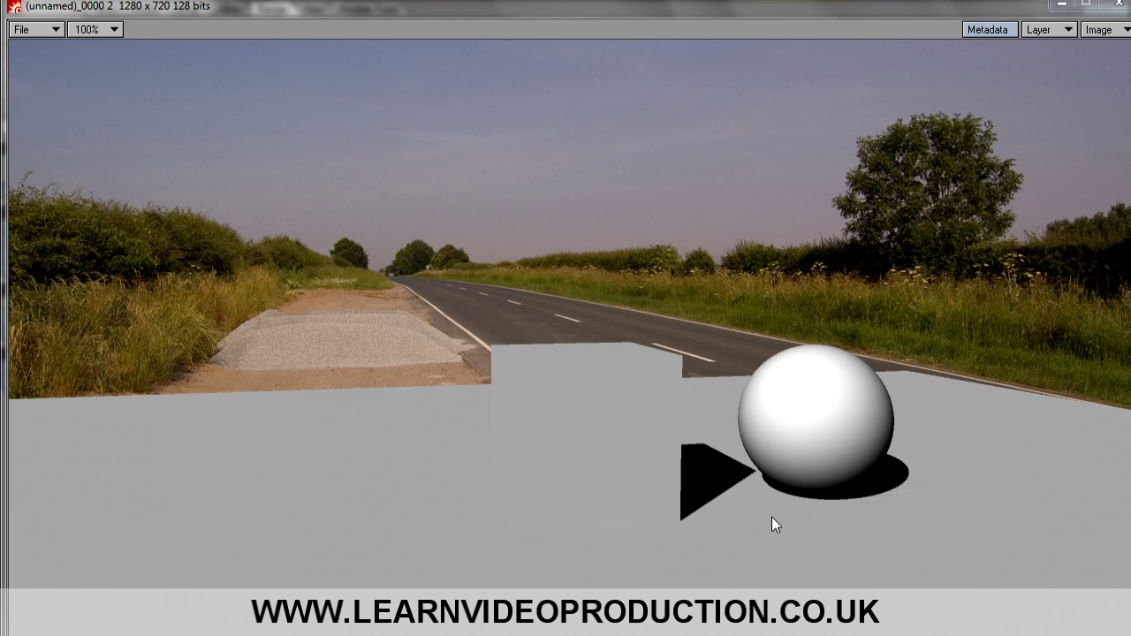
{"action": "left_click", "coordinate": [1110, 7]}
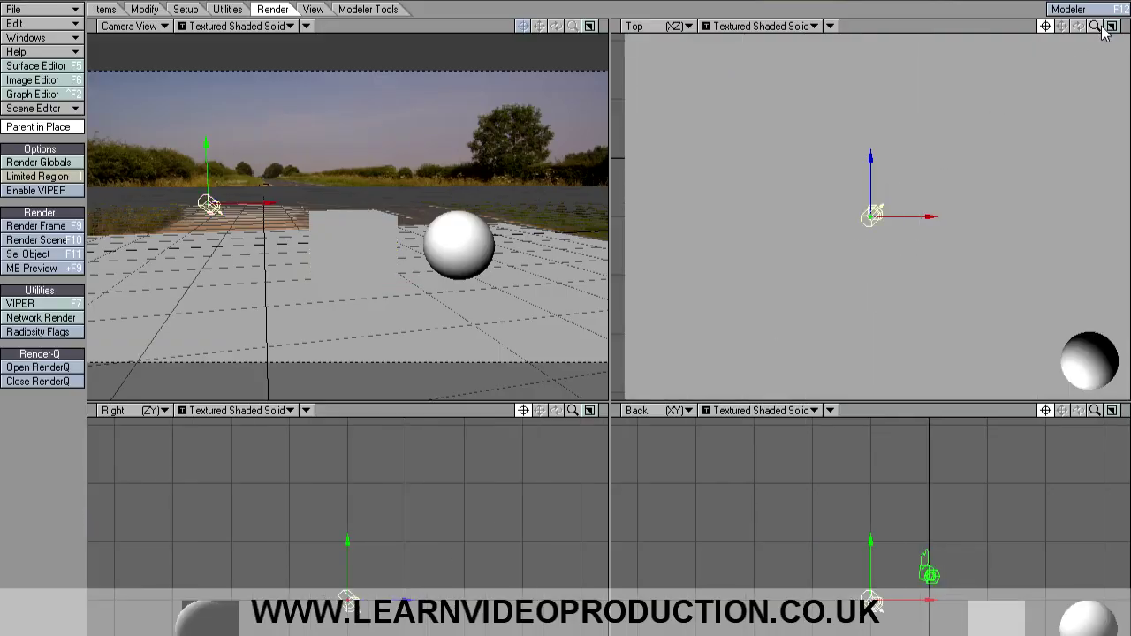
Rotate the light's heading so the box and ball cast shadows to the left, key it, and render the frame
{"action": "left_click_drag", "start_coordinate": [1094, 25], "coordinate": [983, 251]}
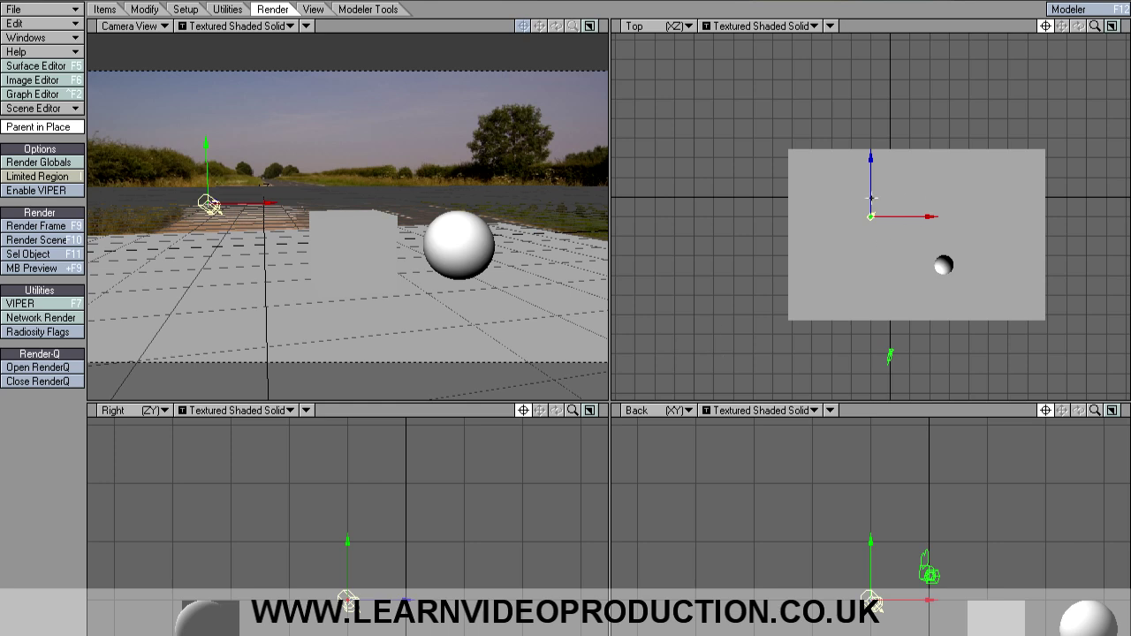
{"action": "key", "text": "y"}
{"action": "left_click_drag", "start_coordinate": [878, 170], "coordinate": [889, 165]}
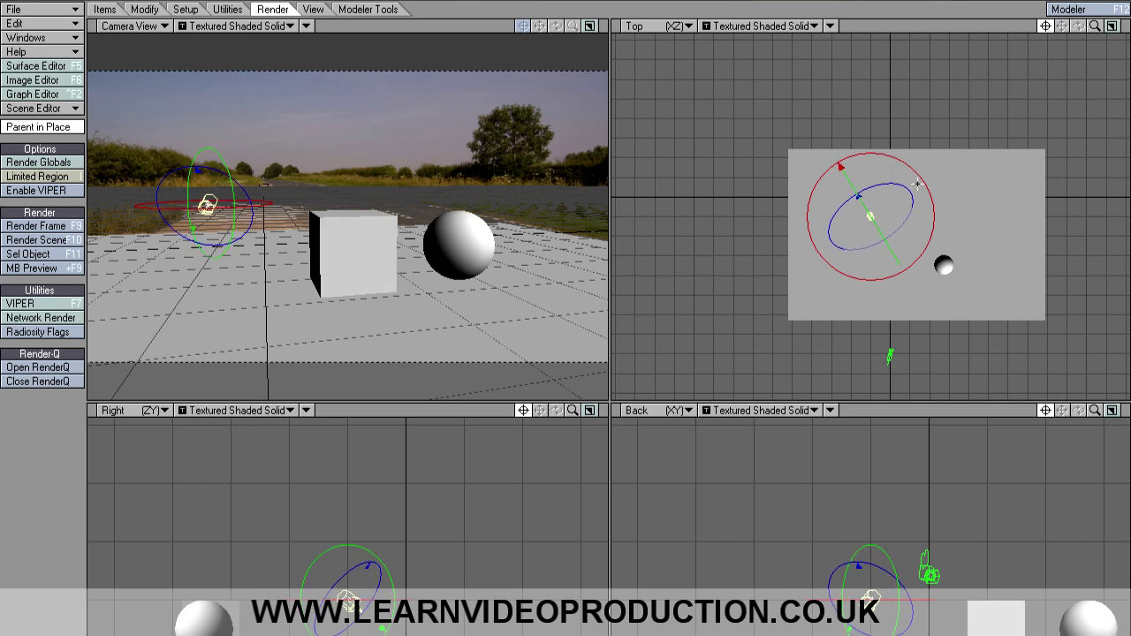
{"action": "key", "text": "Return"}
{"action": "key", "text": "Return"}
{"action": "key", "text": "F9"}
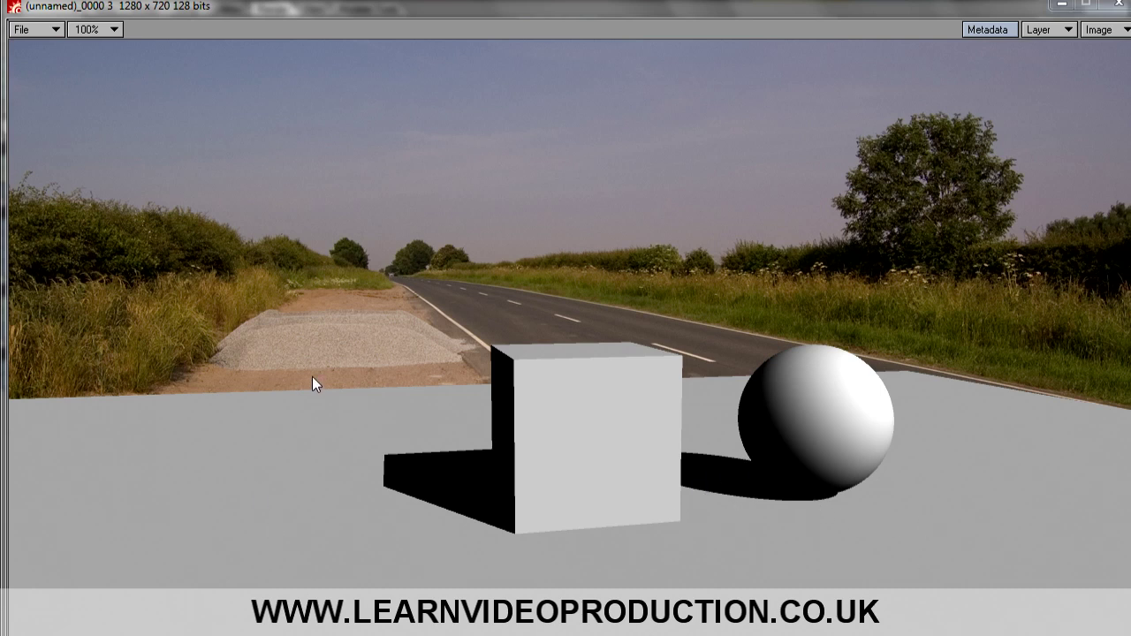
Close the rendered image and open the Ground surface of the Ground Plane object in the Surface Editor
{"action": "left_click_drag", "start_coordinate": [979, 7], "coordinate": [977, 42]}
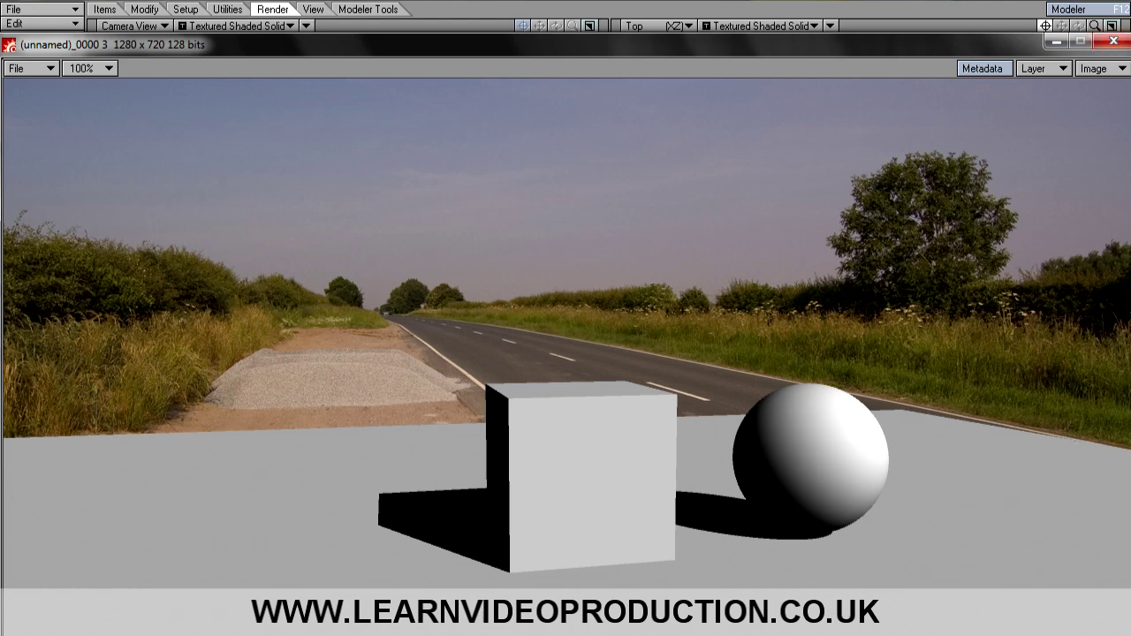
{"action": "left_click", "coordinate": [1108, 42]}
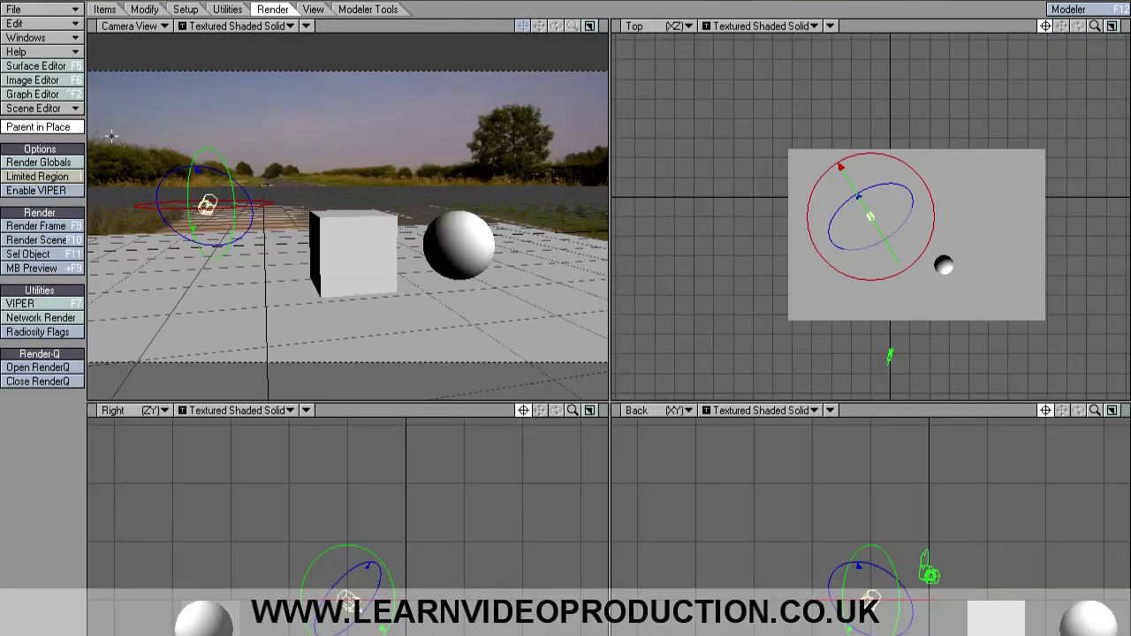
{"action": "left_click", "coordinate": [49, 66]}
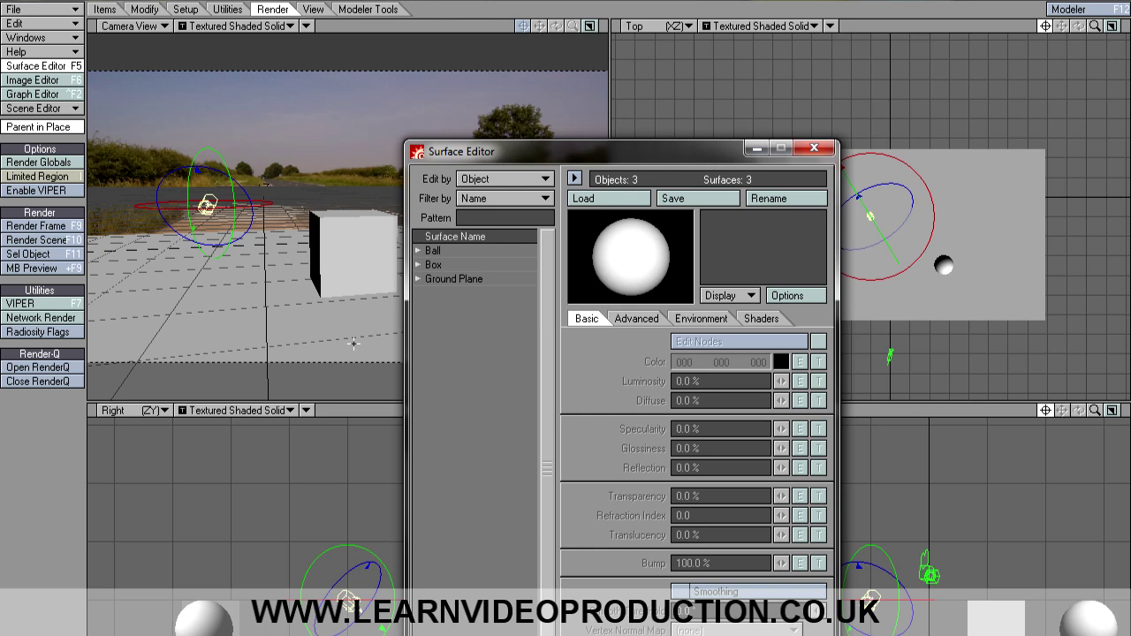
{"action": "left_click", "coordinate": [419, 279]}
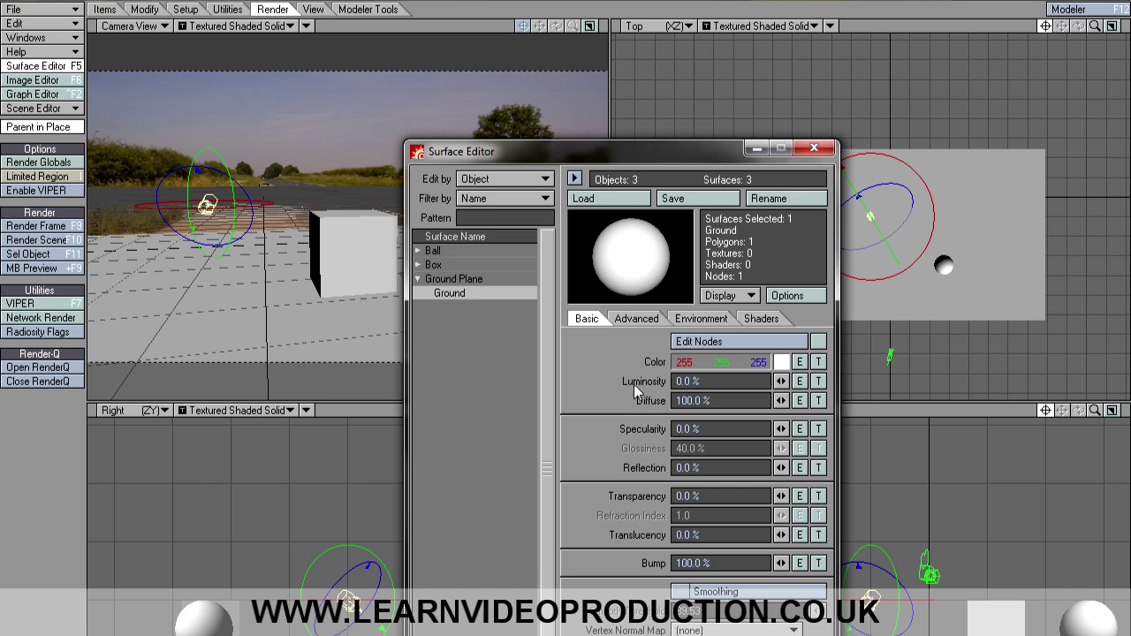
Give the Ground surface's color an image map texture with Front projection, using the image Plate 720P.jpg
{"action": "left_click", "coordinate": [818, 363]}
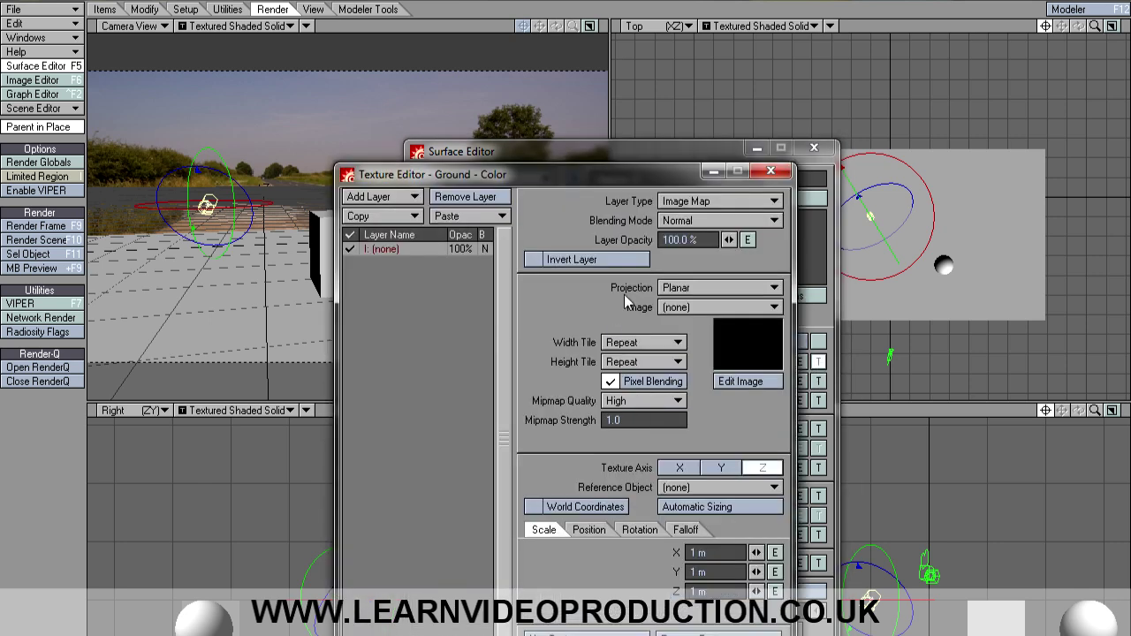
{"action": "left_click", "coordinate": [676, 290]}
{"action": "left_click", "coordinate": [669, 347]}
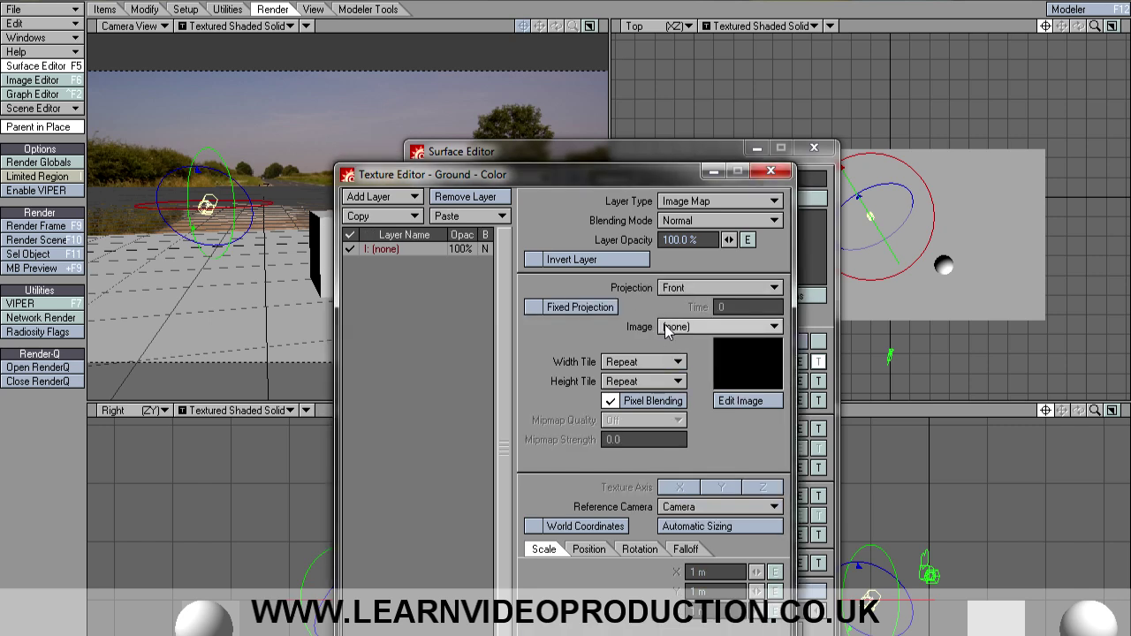
{"action": "left_click", "coordinate": [667, 326]}
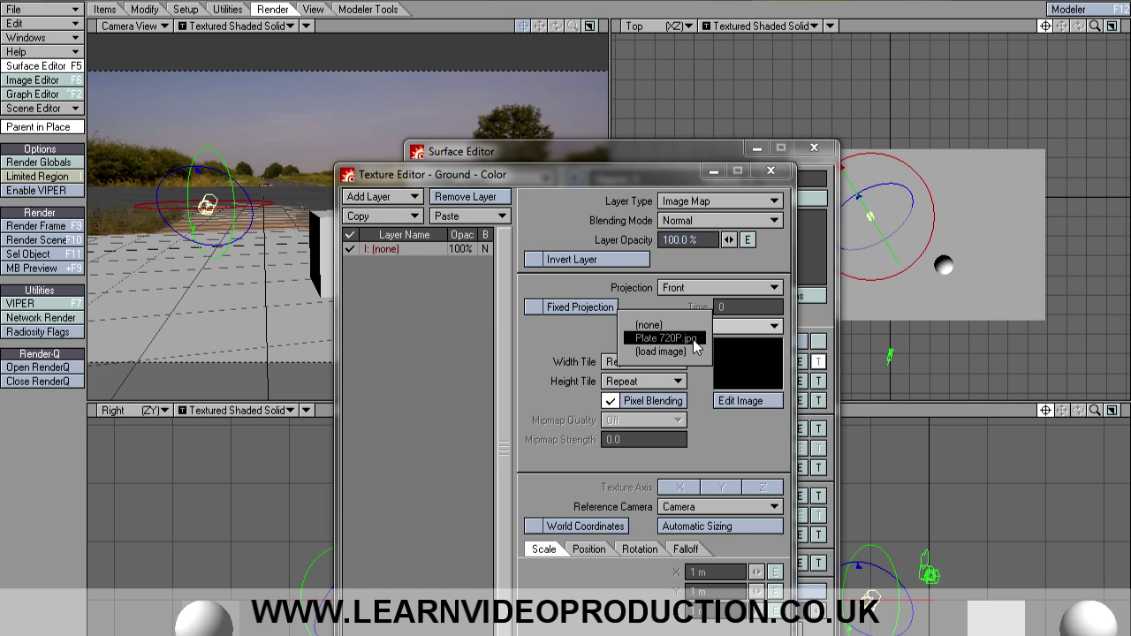
{"action": "left_click", "coordinate": [694, 339]}
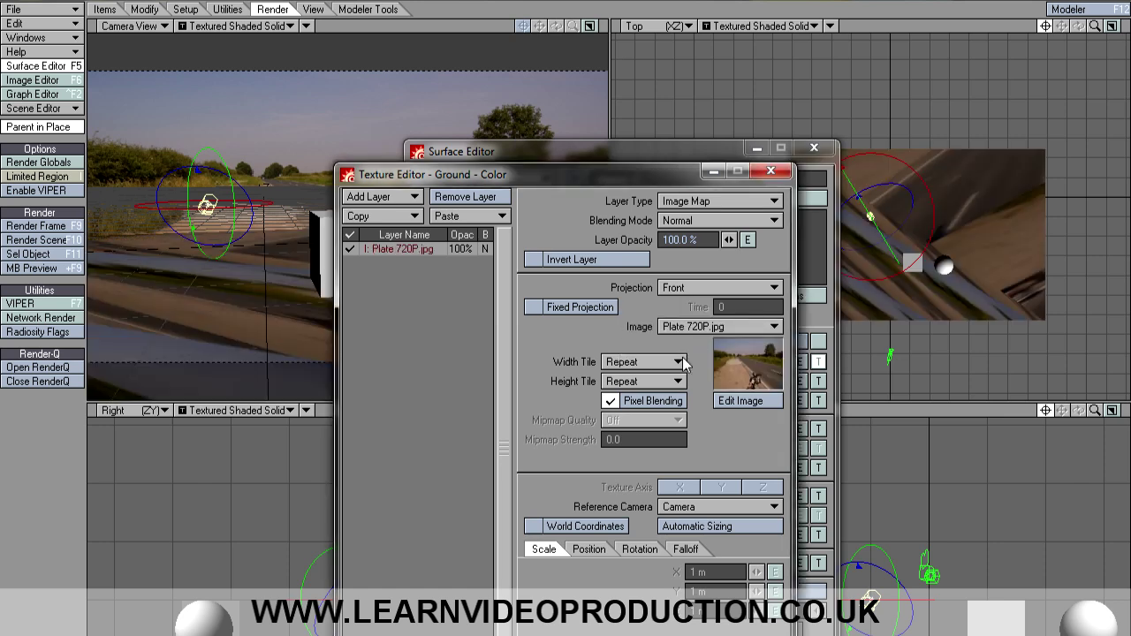
{"action": "left_click", "coordinate": [747, 629]}
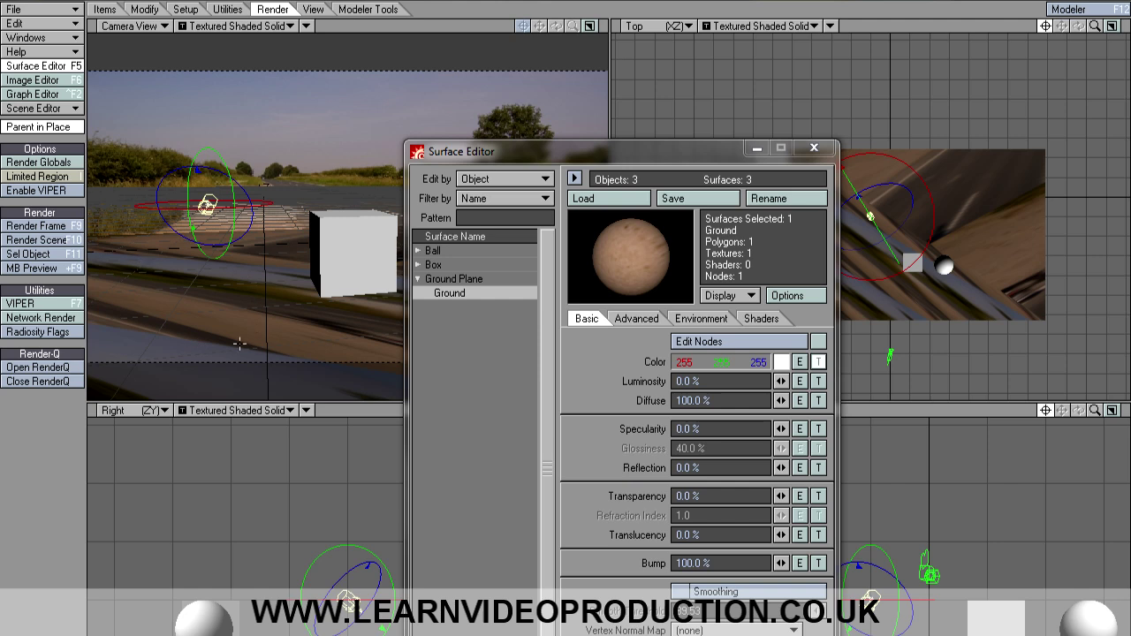
Render the frame to check how the projected ground blends with the backdrop, and close the rendered image
{"action": "left_click_drag", "start_coordinate": [508, 157], "coordinate": [711, 119]}
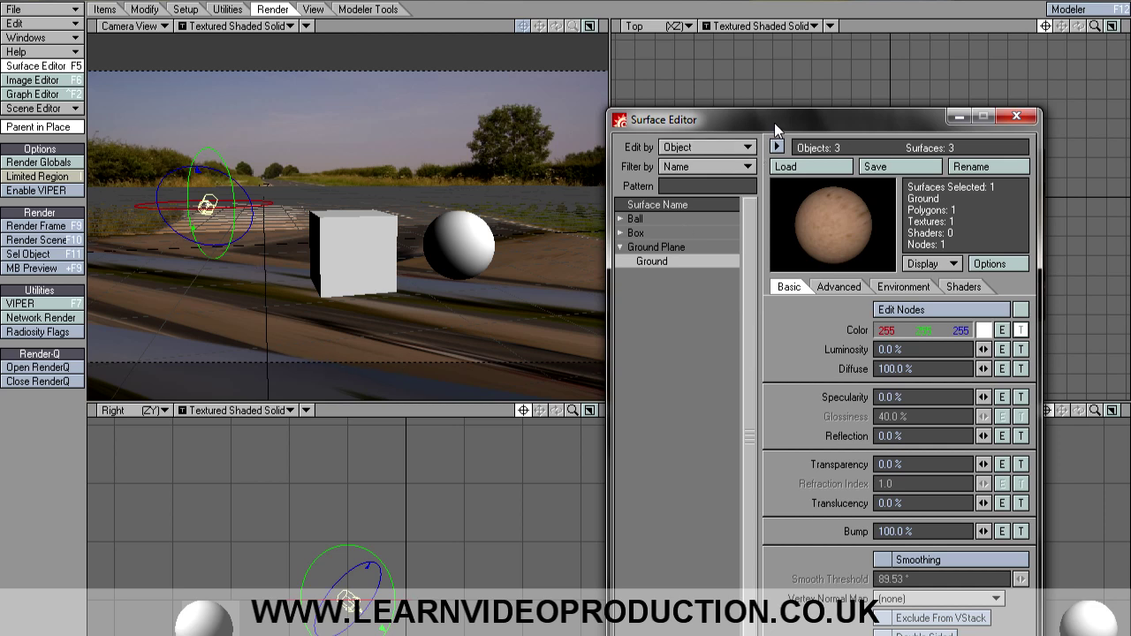
{"action": "left_click_drag", "start_coordinate": [774, 123], "coordinate": [646, 133]}
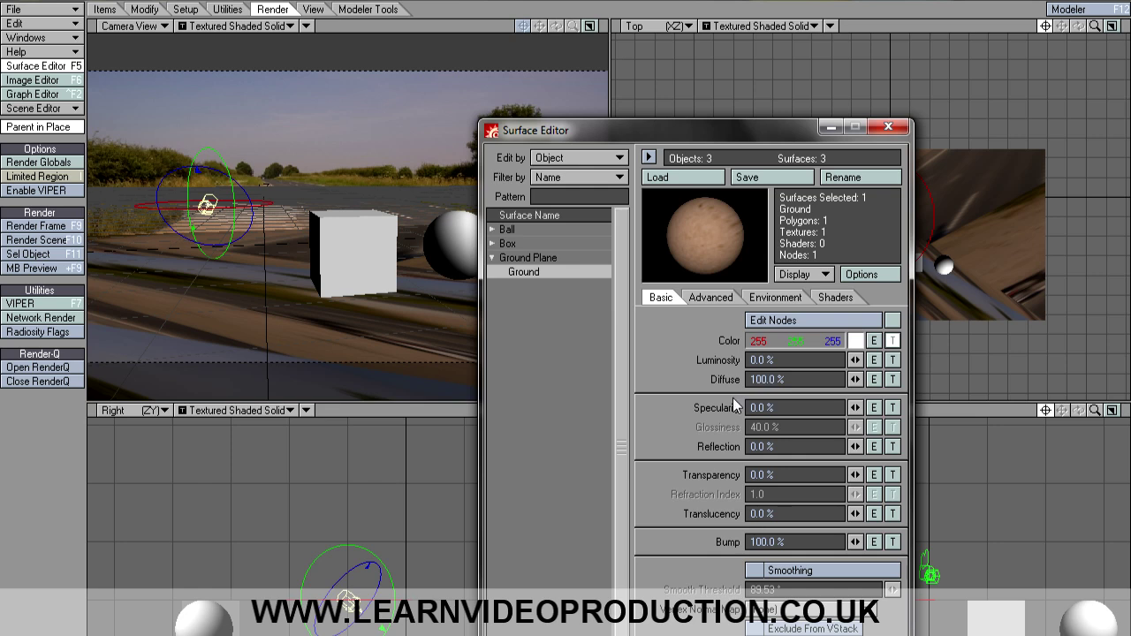
{"action": "key", "text": "F9"}
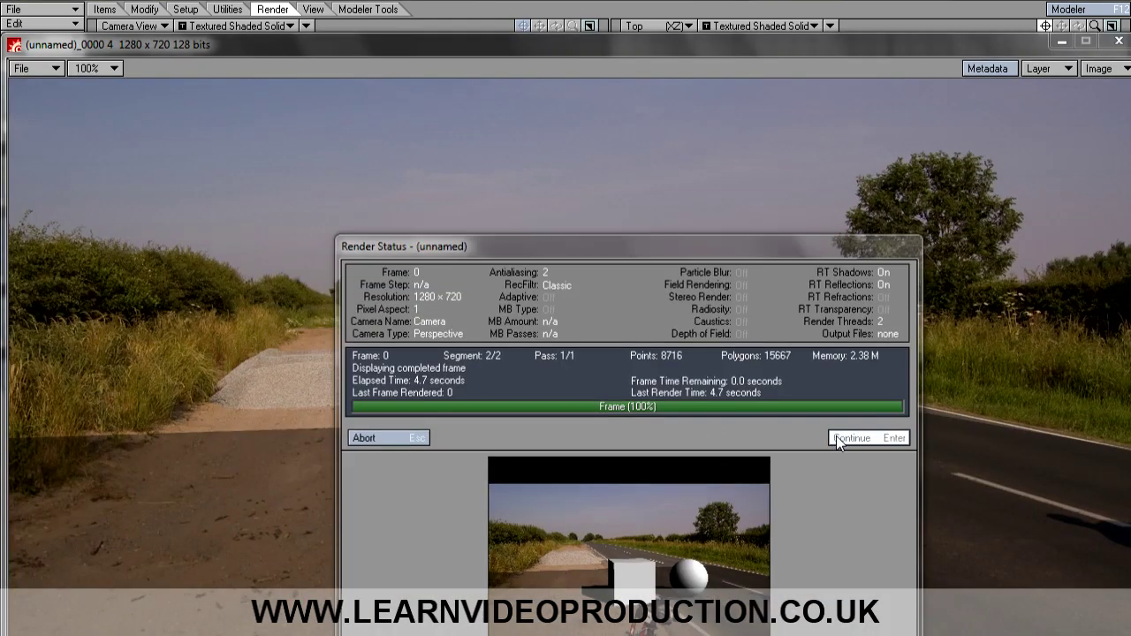
{"action": "left_click", "coordinate": [872, 436]}
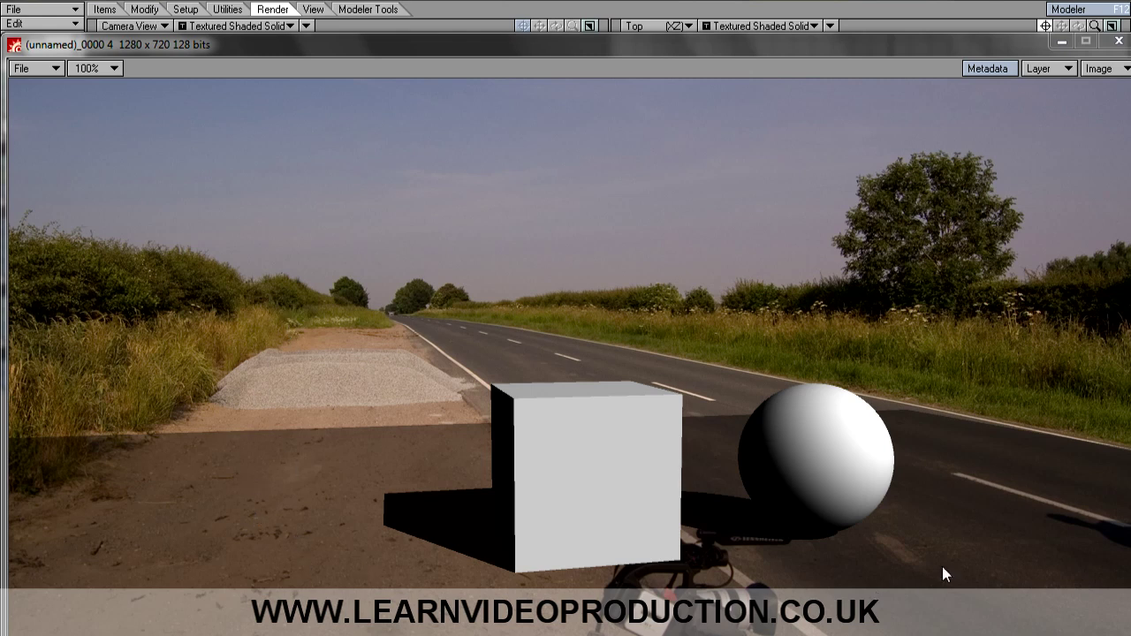
{"action": "left_click_drag", "start_coordinate": [730, 47], "coordinate": [721, 37]}
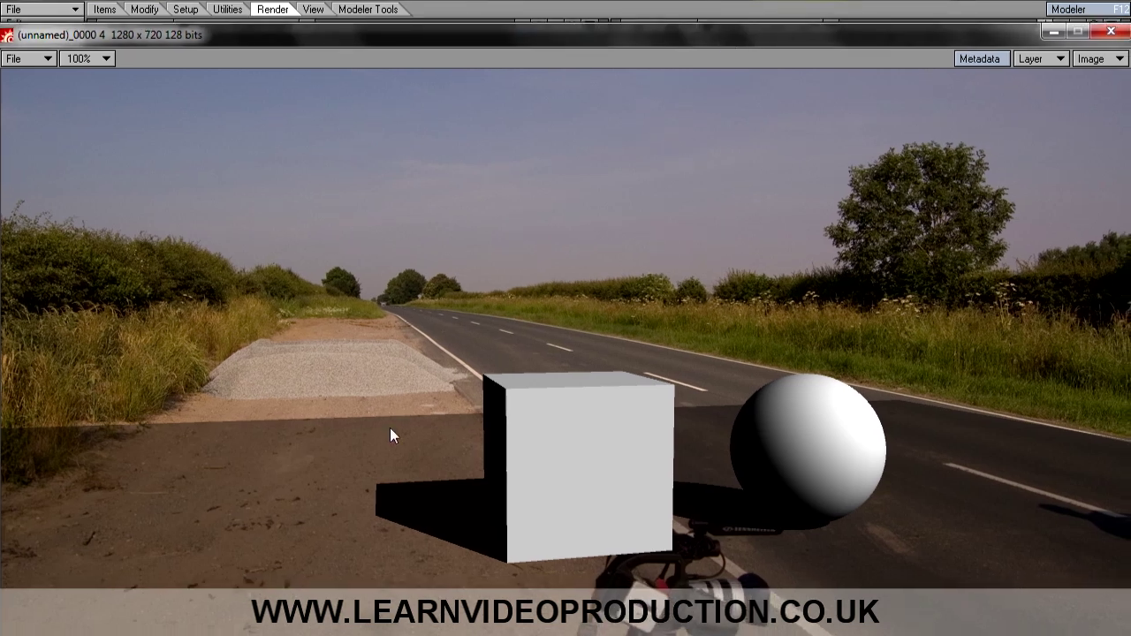
{"action": "left_click_drag", "start_coordinate": [807, 39], "coordinate": [811, 37]}
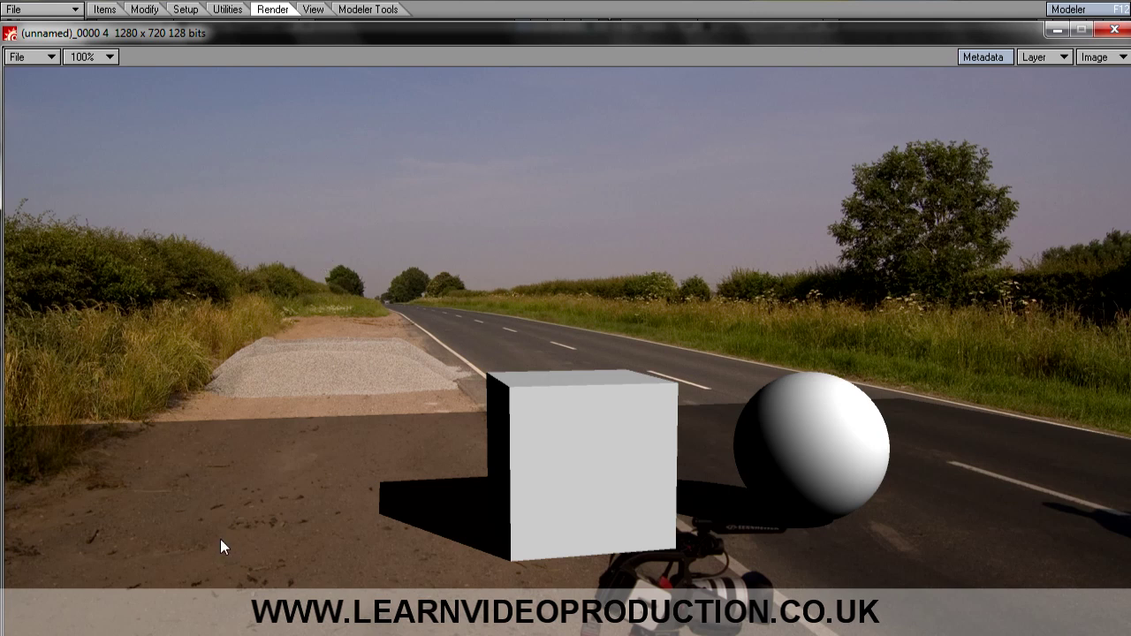
{"action": "left_click", "coordinate": [1113, 30]}
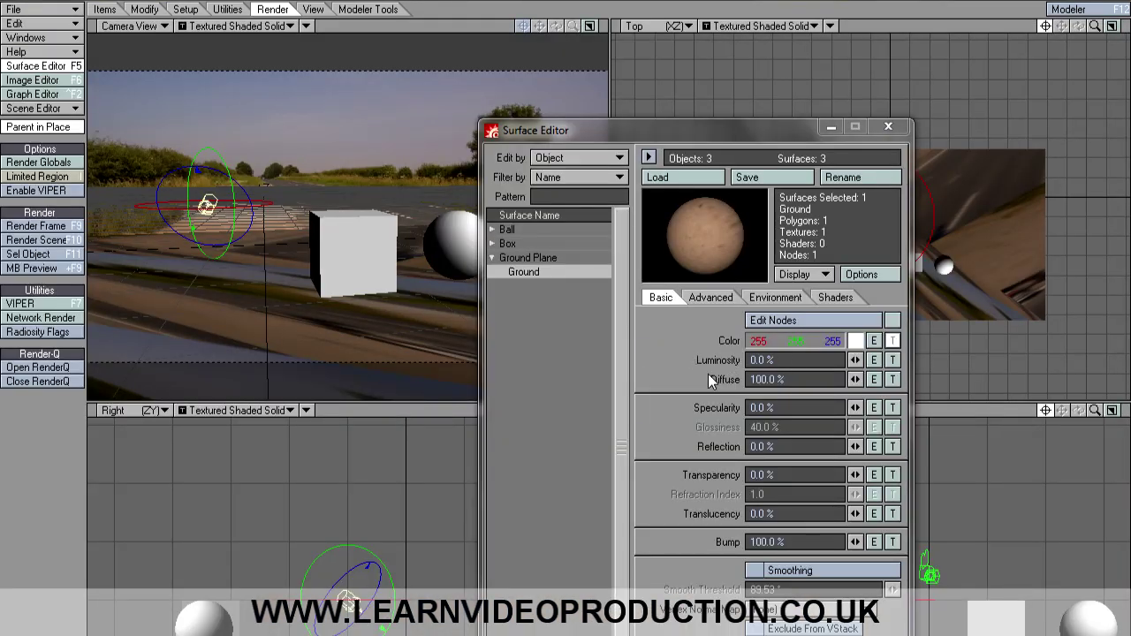
Try luminosity values of 20% and 28% on the Ground surface, rendering the frame after each change
{"action": "left_click_drag", "start_coordinate": [855, 360], "coordinate": [879, 360]}
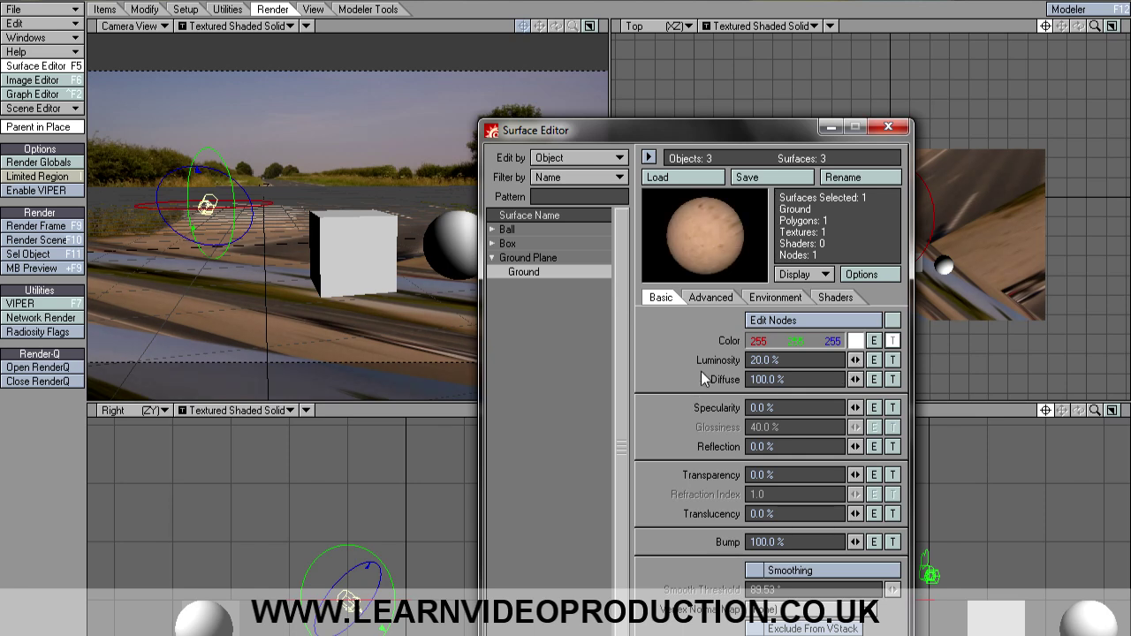
{"action": "key", "text": "F9"}
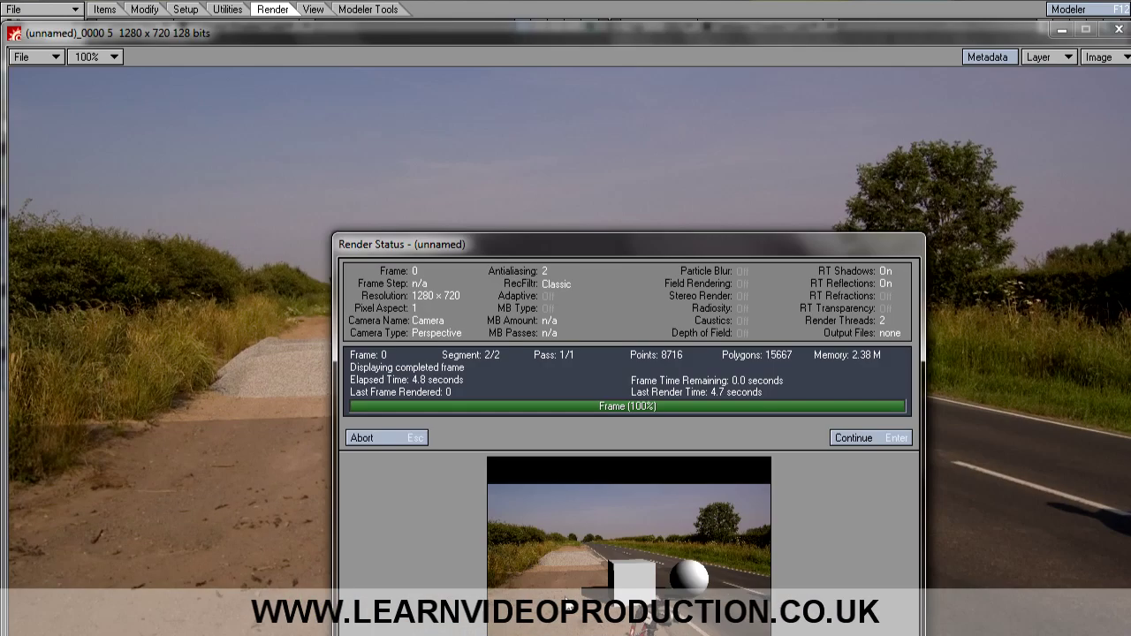
{"action": "left_click", "coordinate": [843, 435]}
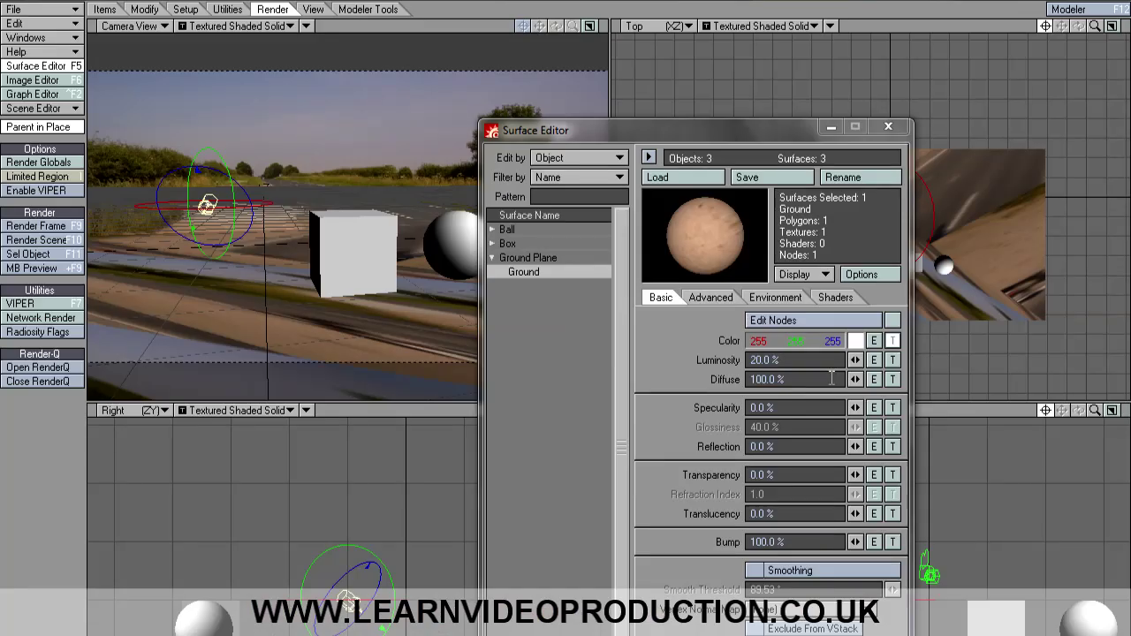
{"action": "left_click_drag", "start_coordinate": [855, 359], "coordinate": [852, 361]}
{"action": "key", "text": "F9"}
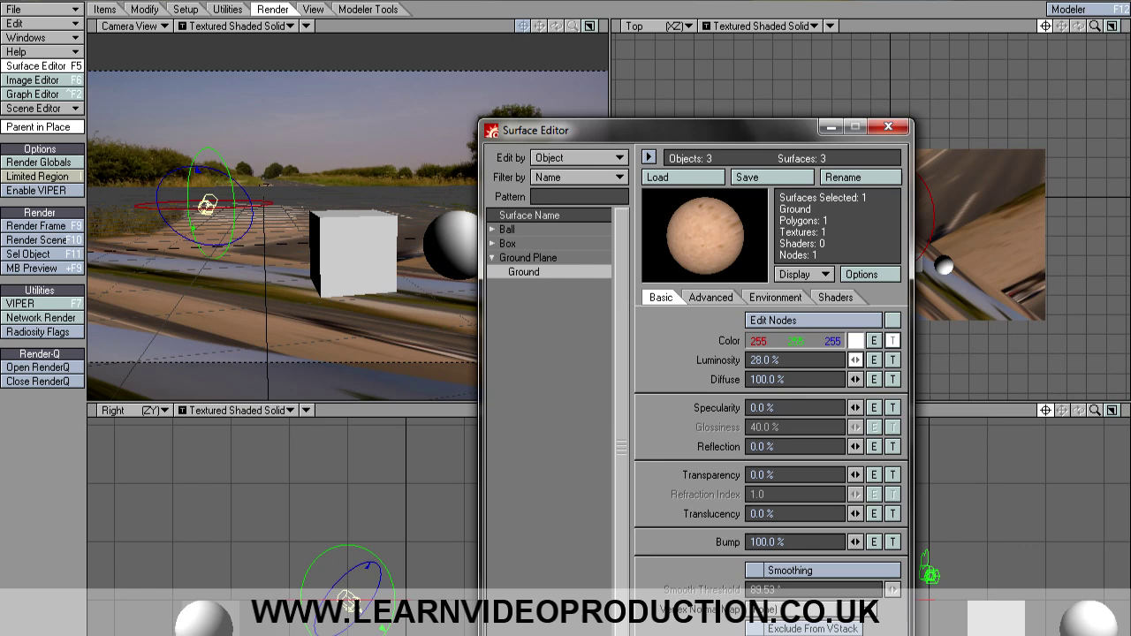
Set the Ground surface's luminosity to 35%, render the frame to compare the ground with the plate, and close the render
{"action": "left_click_drag", "start_coordinate": [854, 360], "coordinate": [862, 360]}
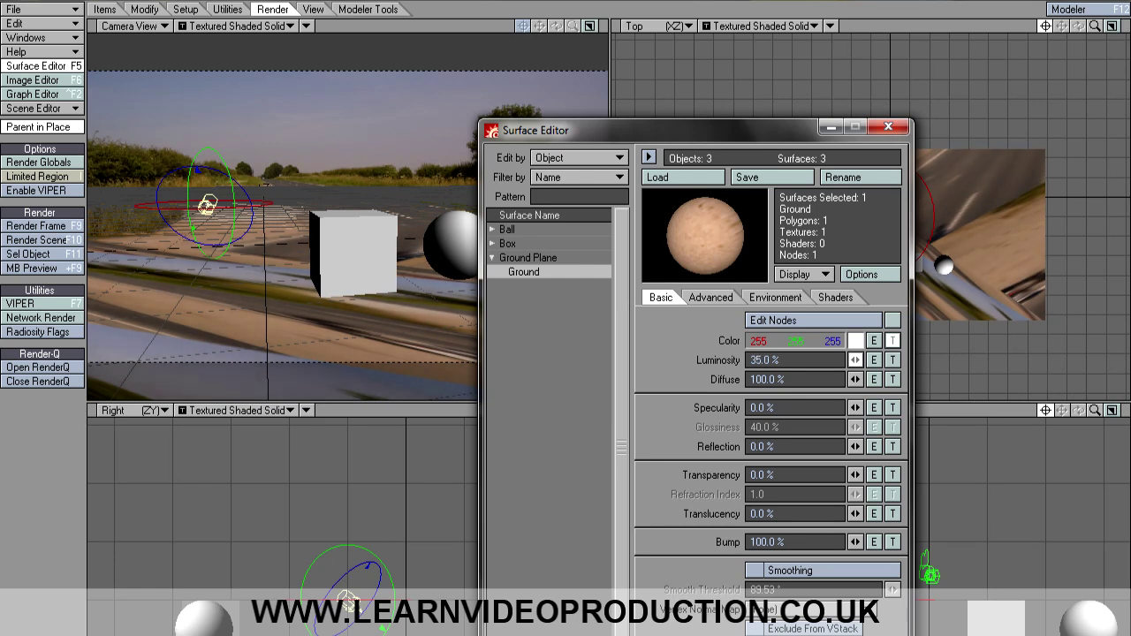
{"action": "key", "text": "F9"}
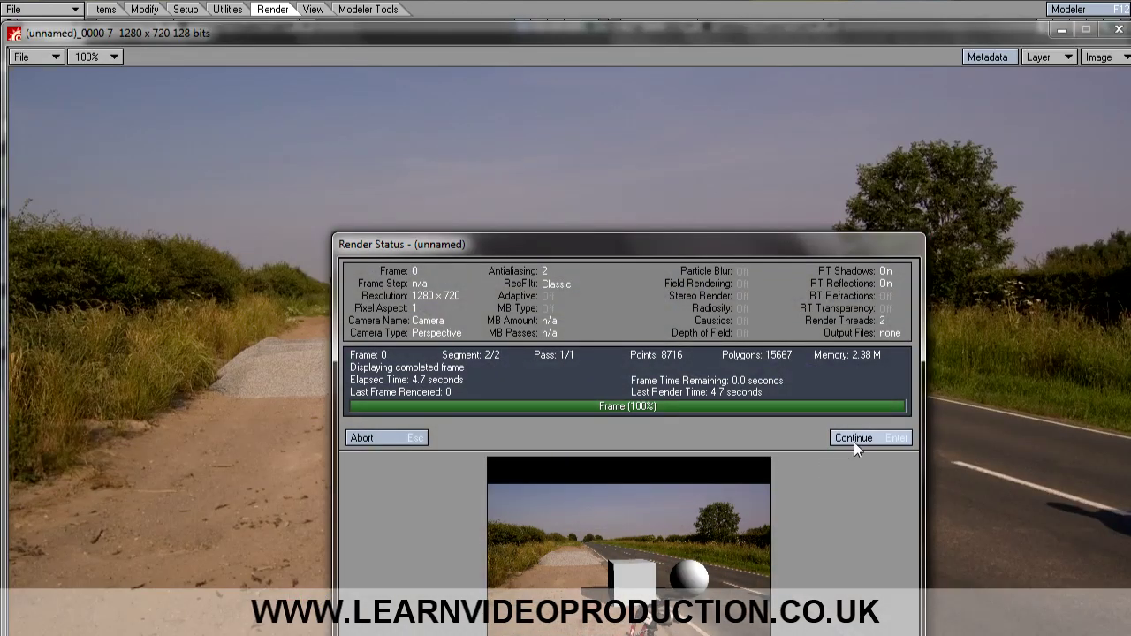
{"action": "left_click", "coordinate": [850, 438]}
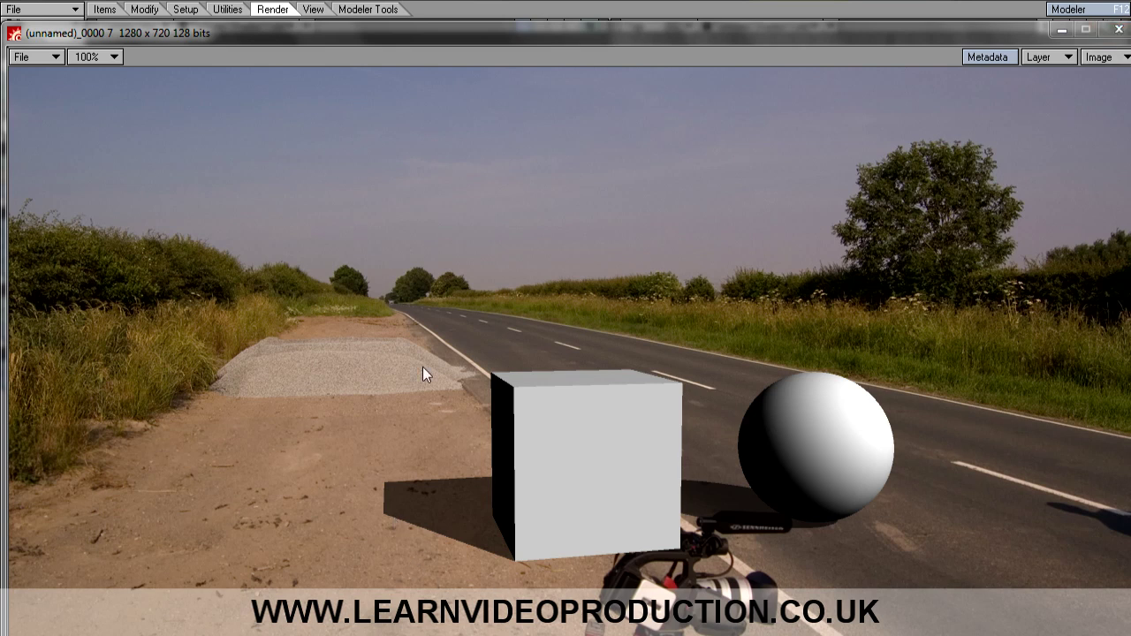
{"action": "left_click", "coordinate": [1115, 32]}
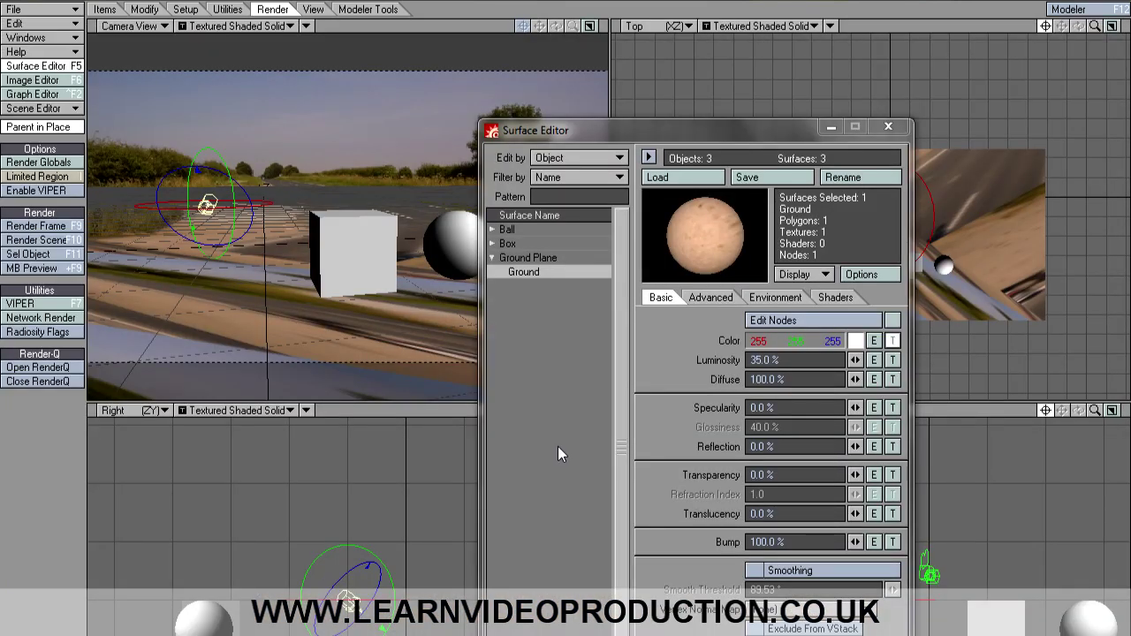
Save the scene as Lighting example.lws, overwriting the existing file, and close the Surface Editor
{"action": "left_click", "coordinate": [35, 9]}
{"action": "mouse_move", "coordinate": [56, 31]}
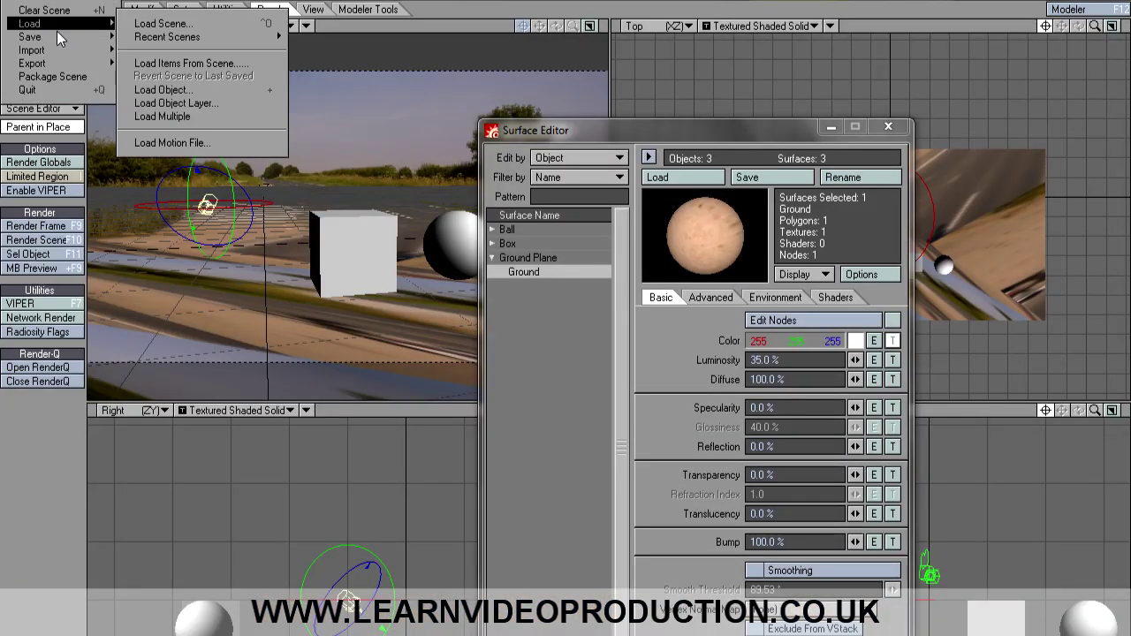
{"action": "left_click", "coordinate": [188, 37]}
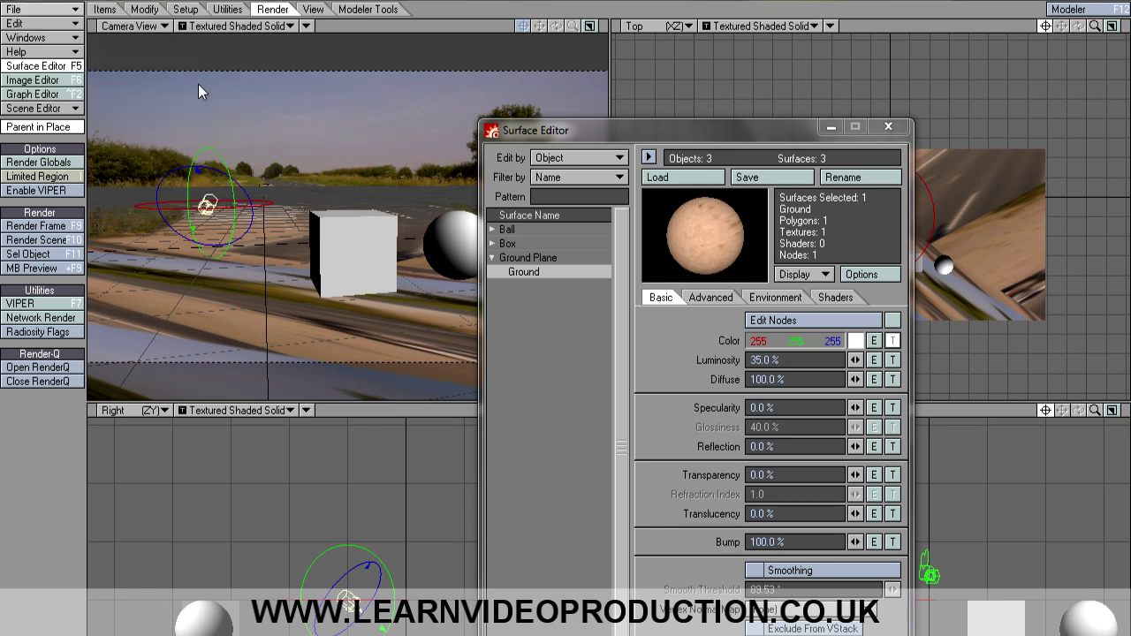
{"action": "left_click", "coordinate": [219, 130]}
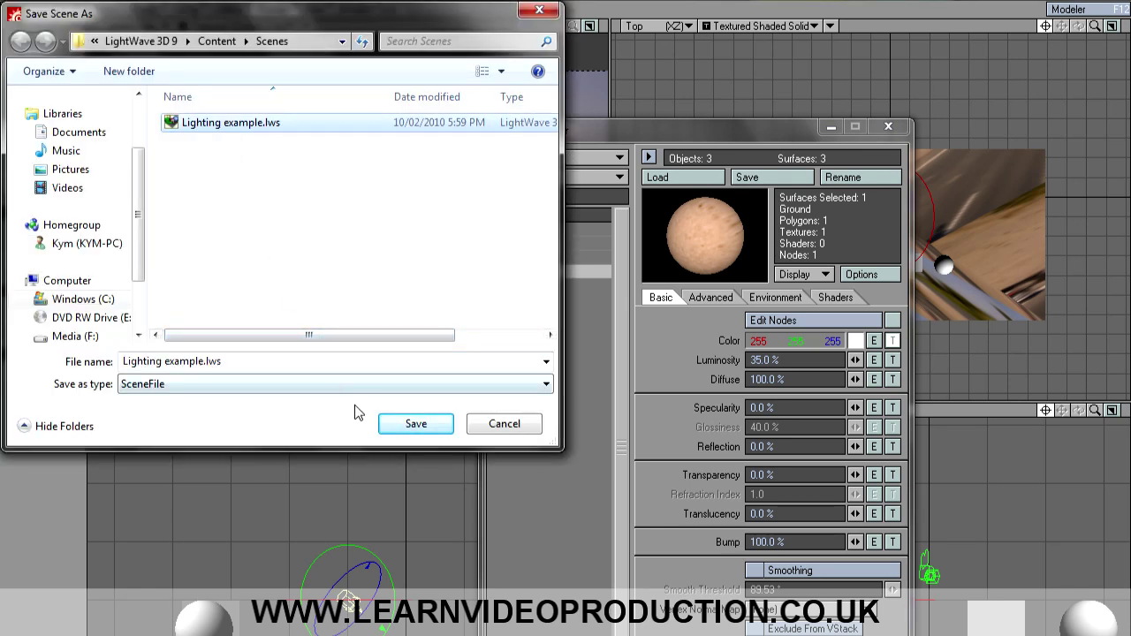
{"action": "left_click", "coordinate": [415, 423]}
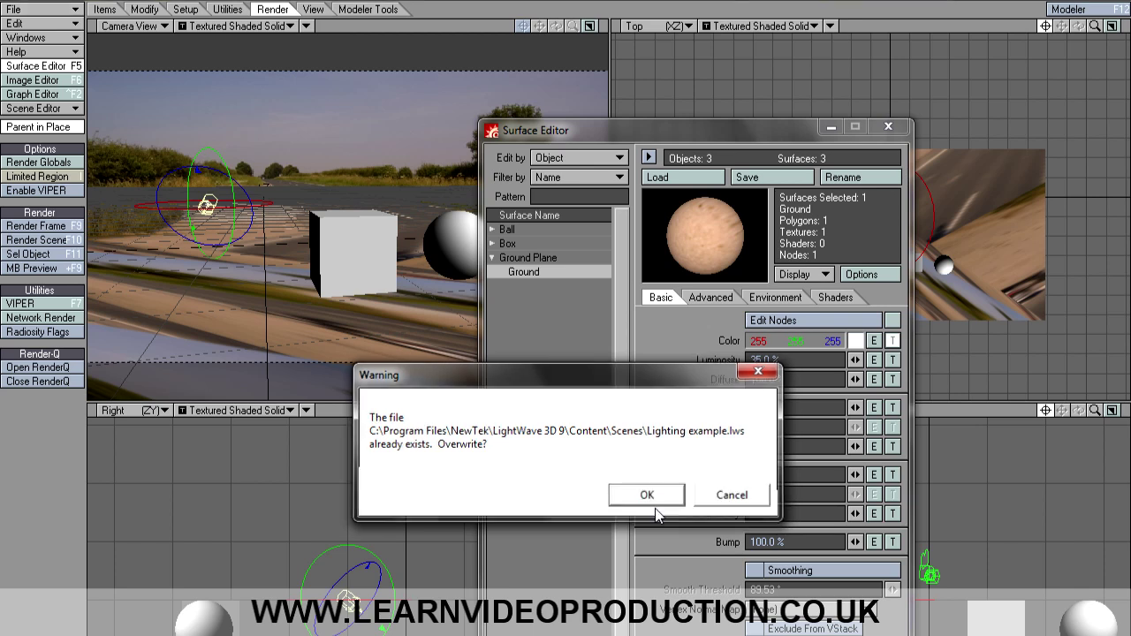
{"action": "left_click", "coordinate": [646, 496]}
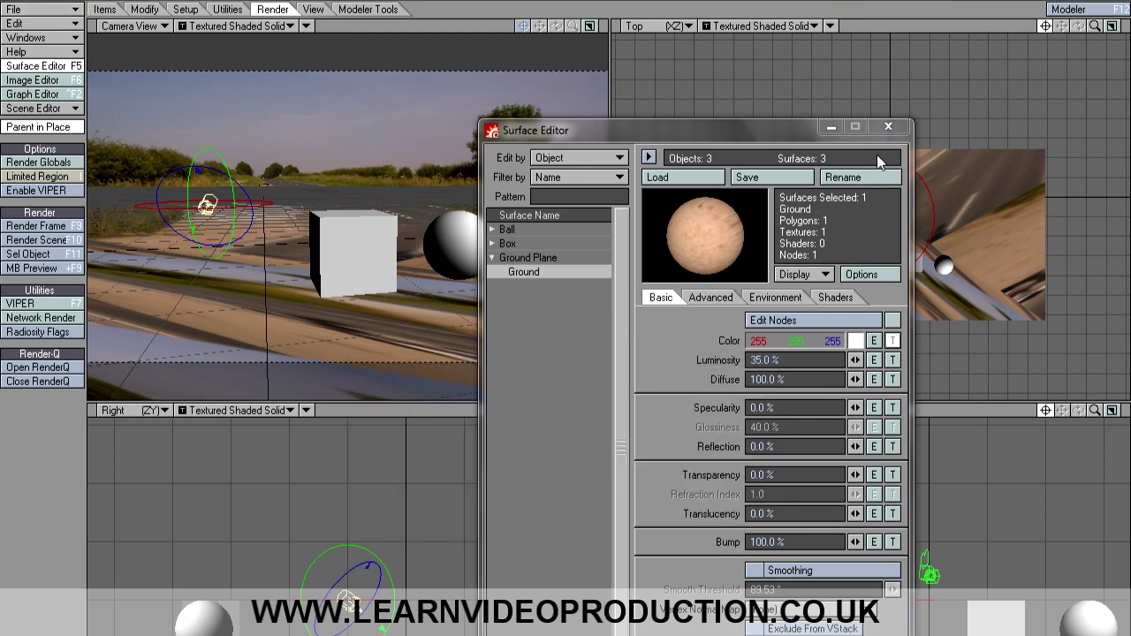
{"action": "left_click", "coordinate": [887, 126]}
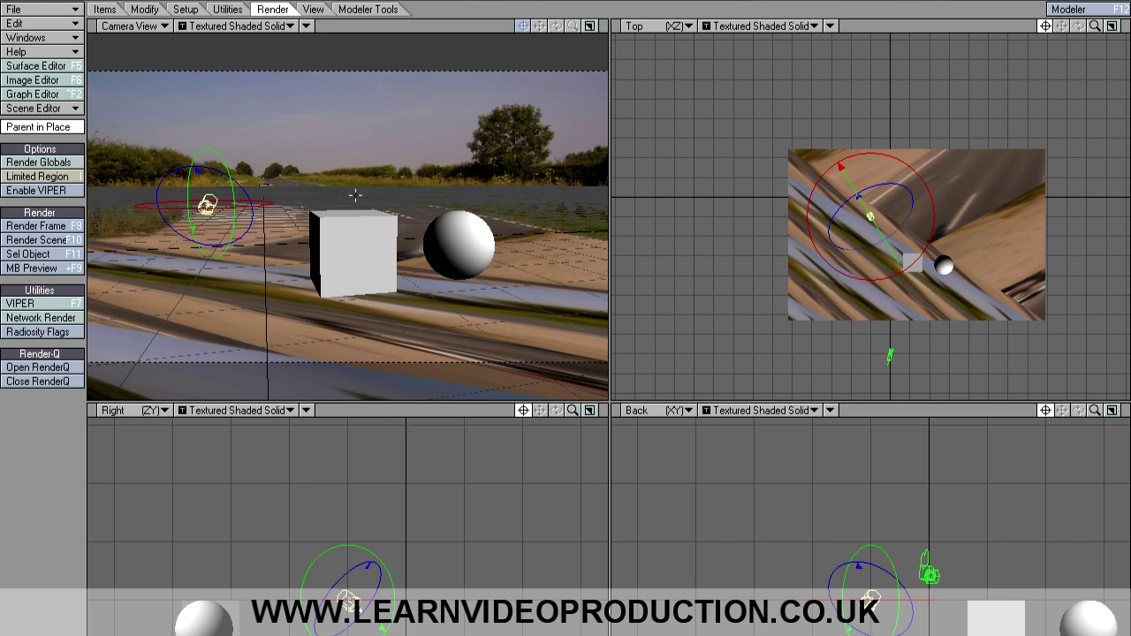
Add an Image World environment in the Backdrop Options and open its light probe settings
{"action": "left_click", "coordinate": [62, 37]}
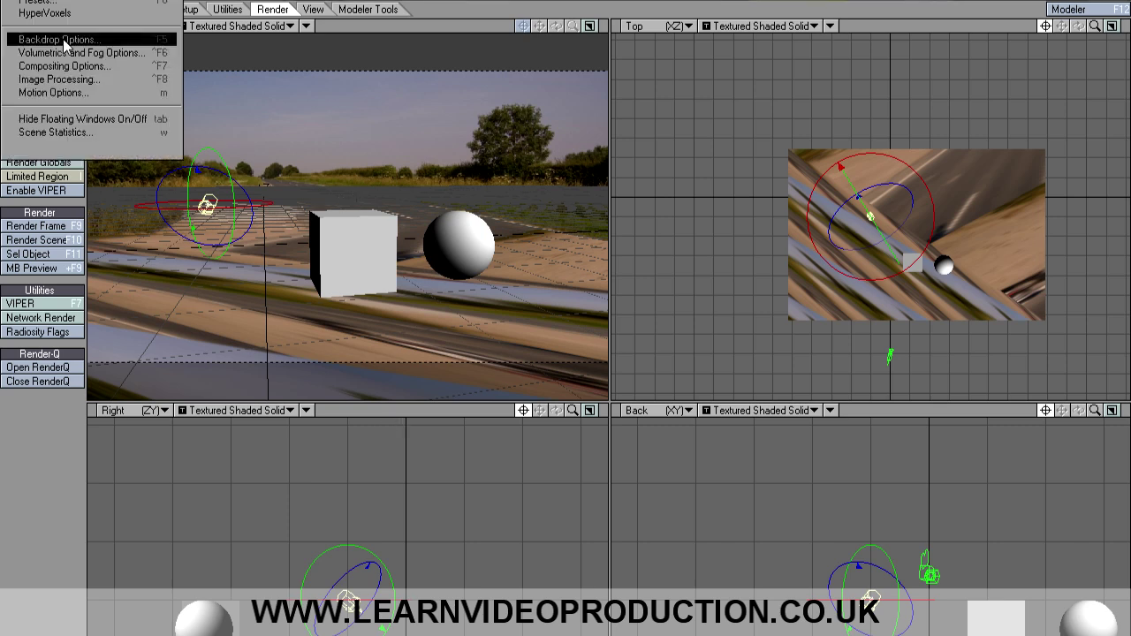
{"action": "left_click", "coordinate": [63, 39]}
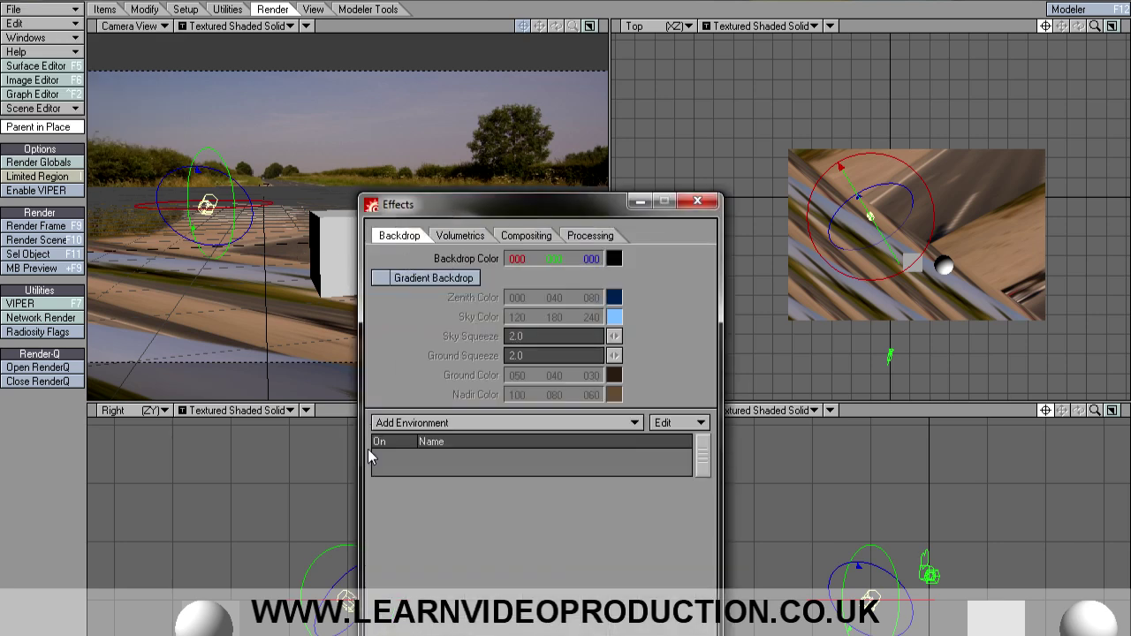
{"action": "left_click", "coordinate": [420, 425]}
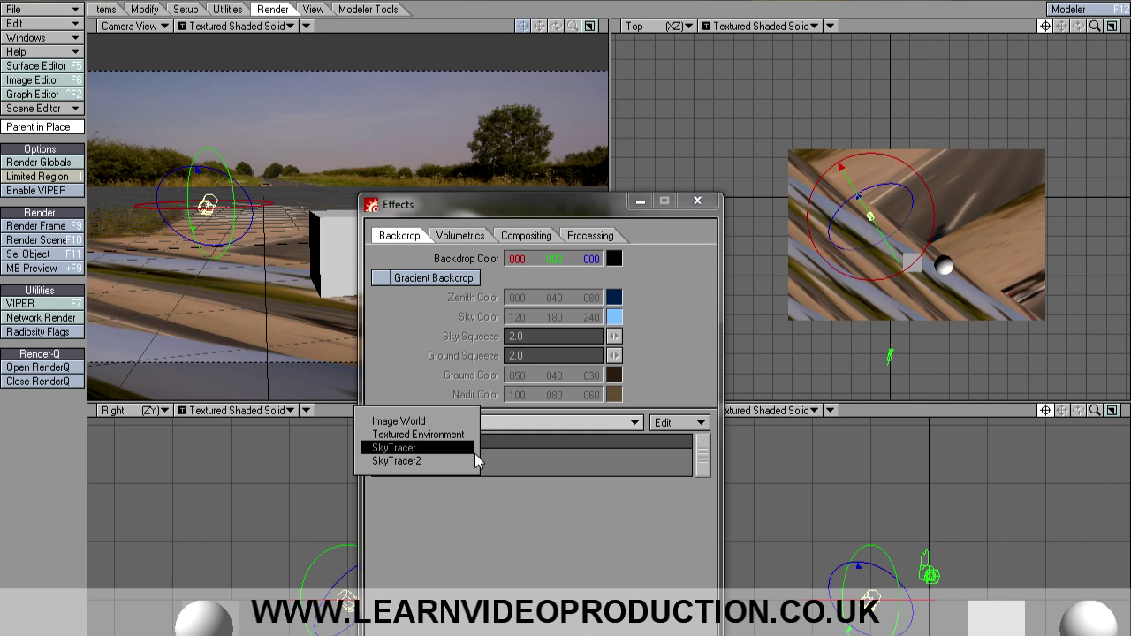
{"action": "left_click", "coordinate": [446, 423]}
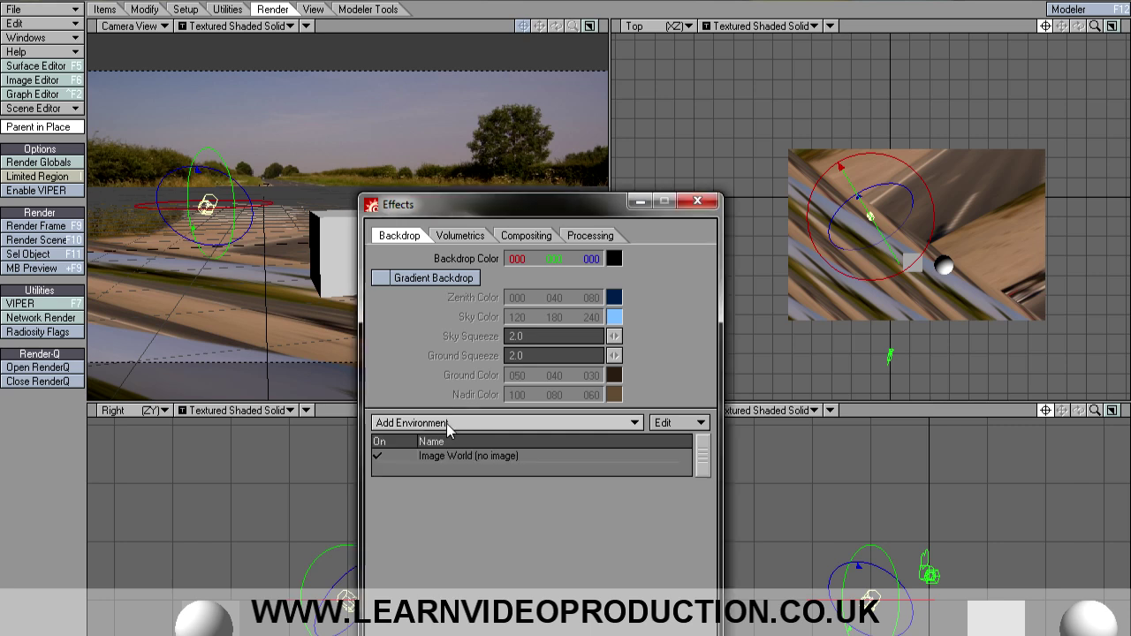
{"action": "left_click", "coordinate": [477, 455]}
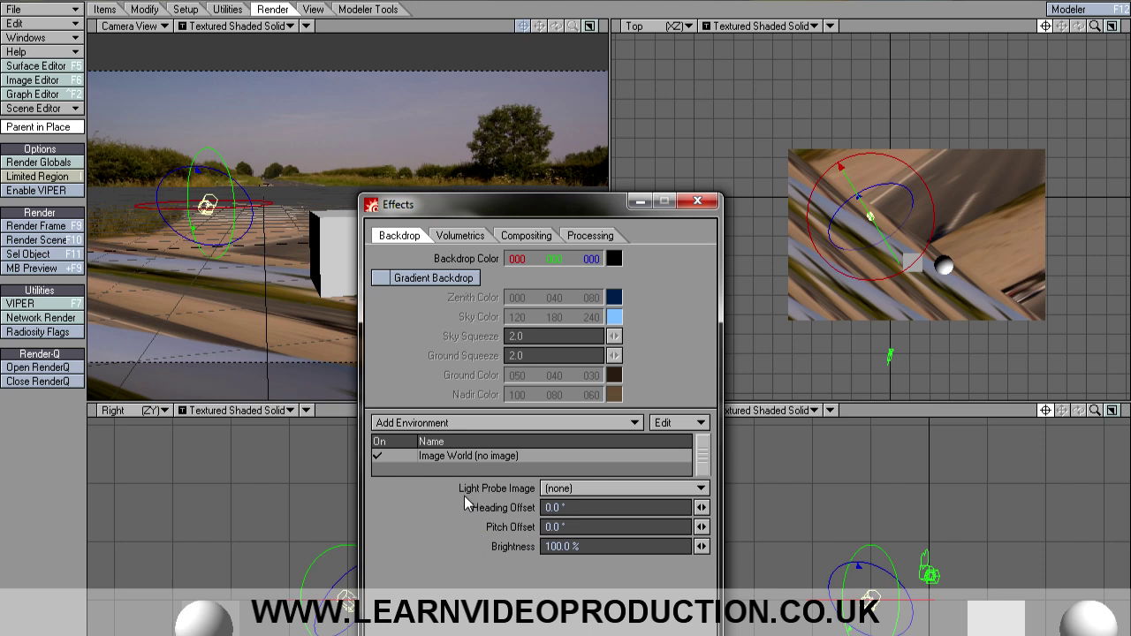
Load Roadside Probe_small.hdr as the Image World light probe image and close the Effects settings
{"action": "left_click", "coordinate": [599, 490]}
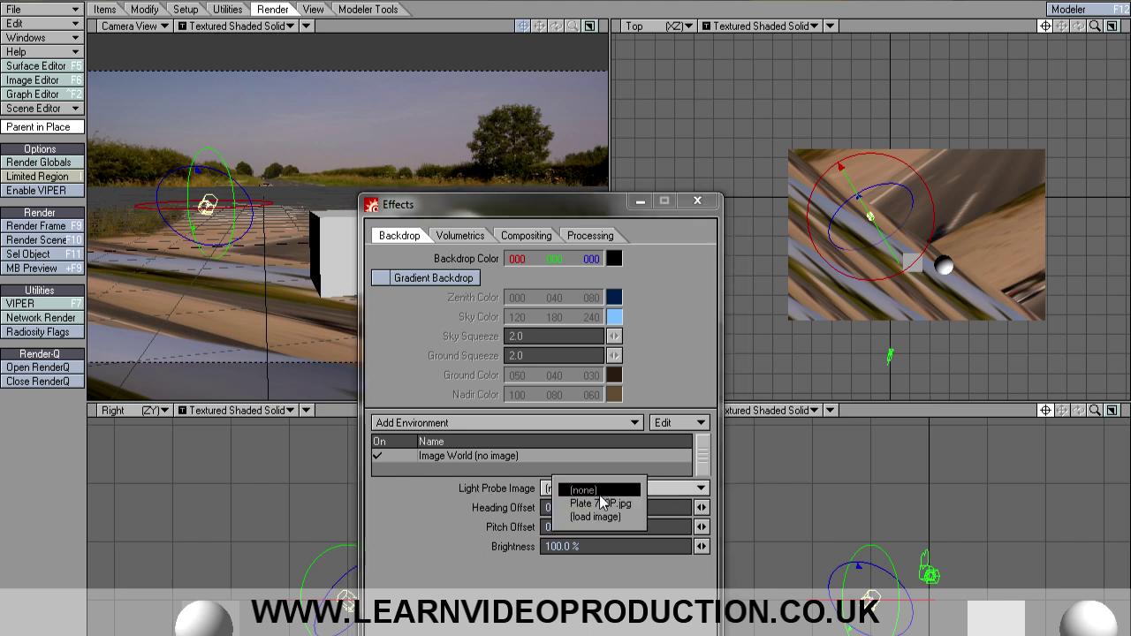
{"action": "left_click", "coordinate": [610, 517]}
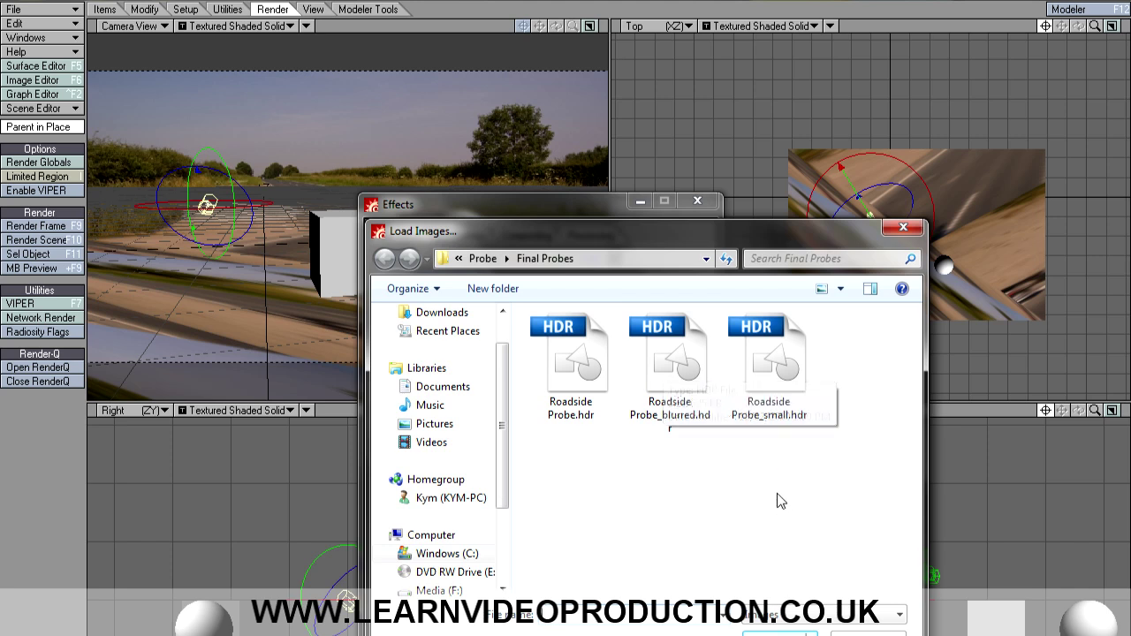
{"action": "left_click", "coordinate": [792, 378]}
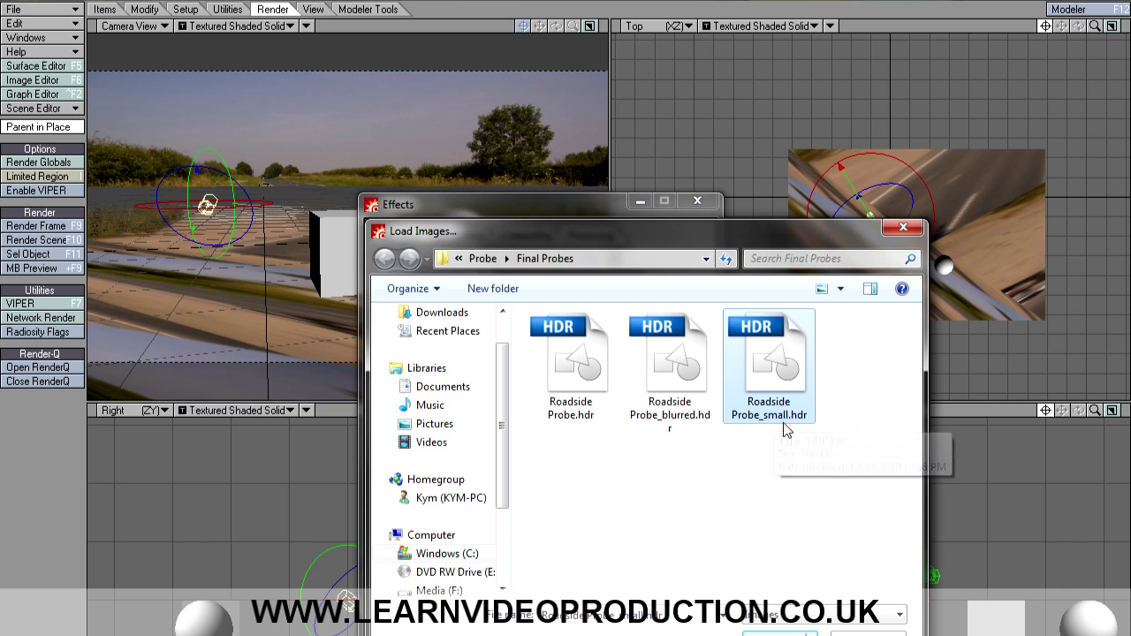
{"action": "left_click", "coordinate": [753, 633]}
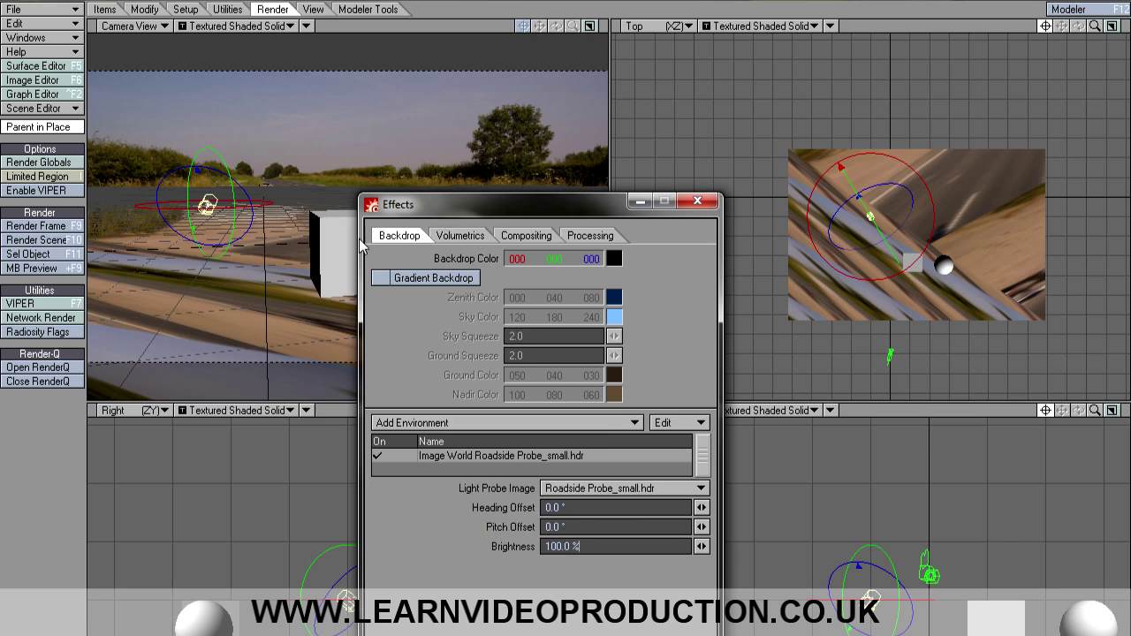
{"action": "left_click", "coordinate": [700, 204]}
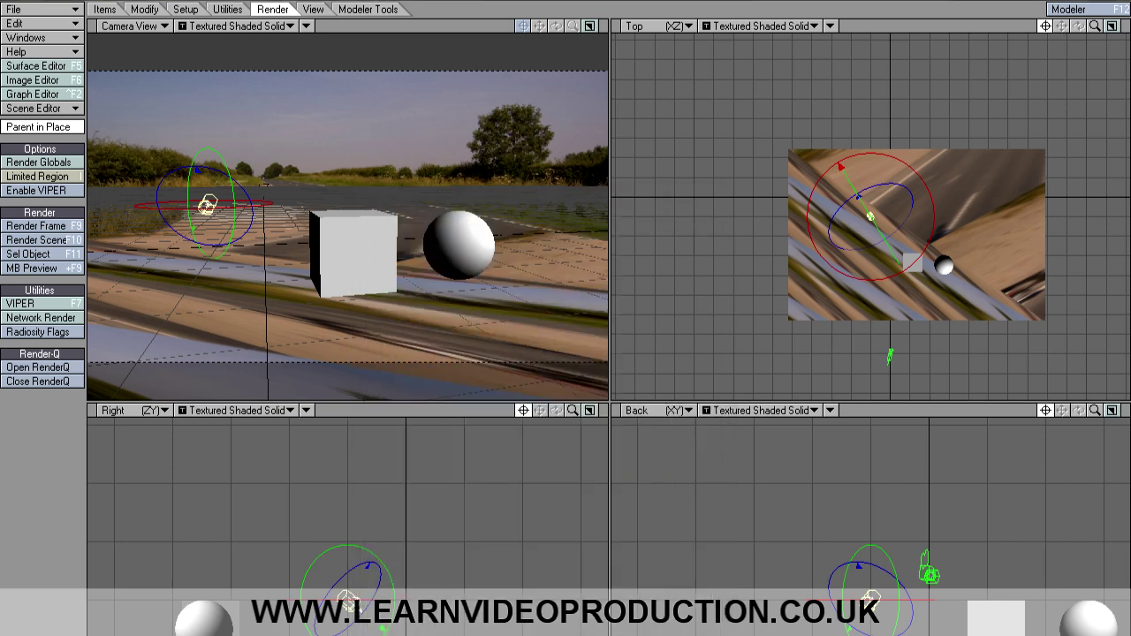
Turn off Affect Diffuse, Affect OpenGL and Affect Specular for the distant light and close its properties
{"action": "key", "text": "p"}
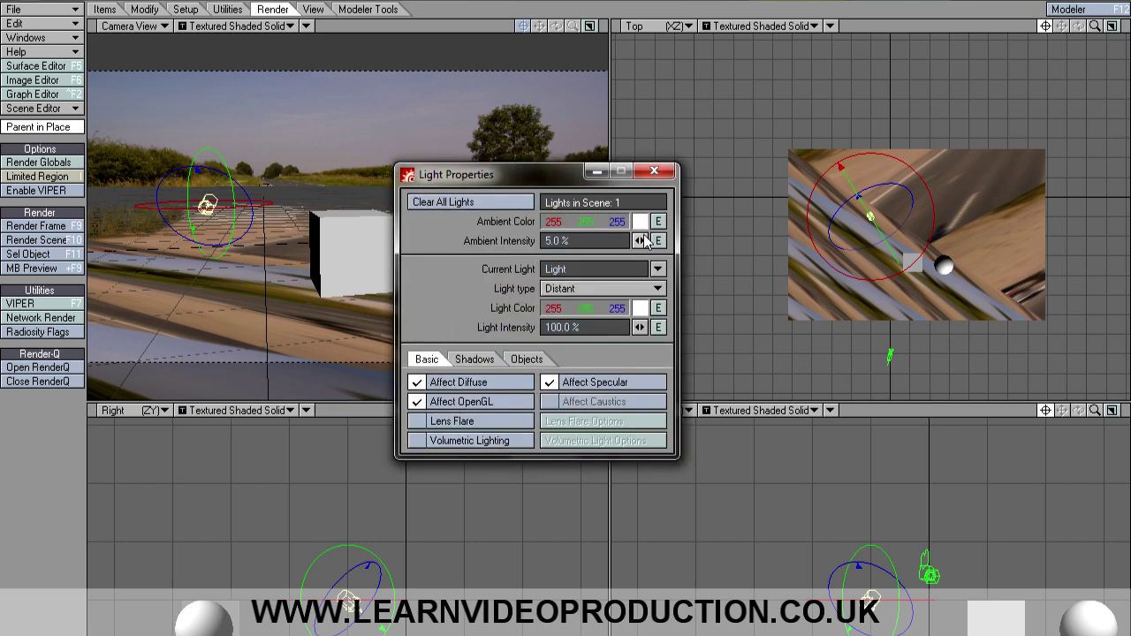
{"action": "left_click", "coordinate": [416, 382]}
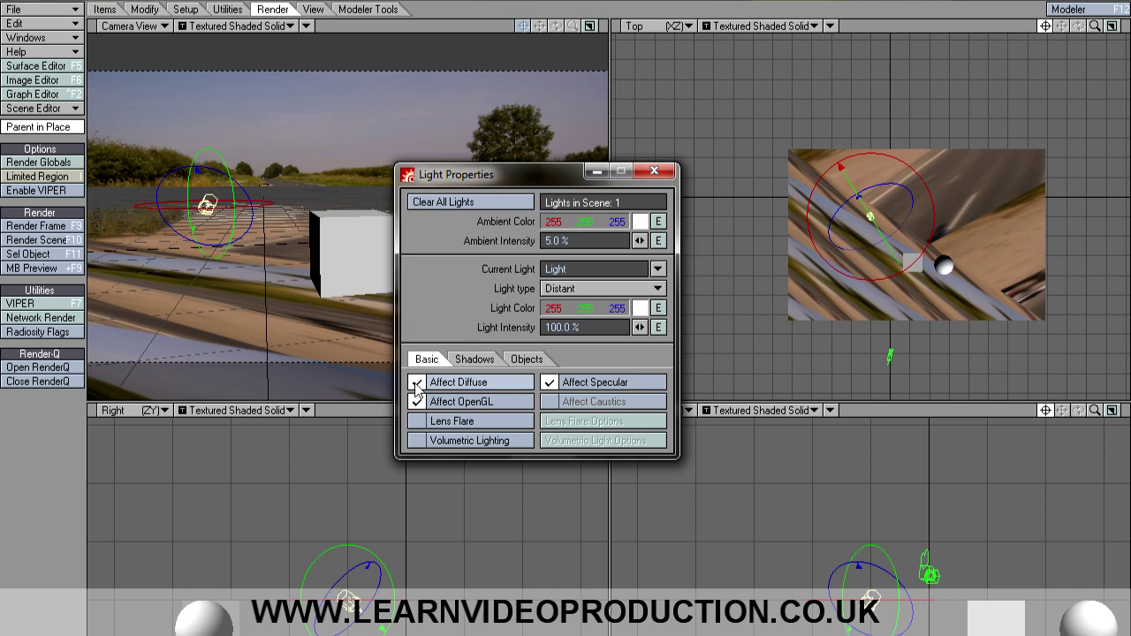
{"action": "left_click", "coordinate": [416, 401]}
{"action": "left_click", "coordinate": [548, 381]}
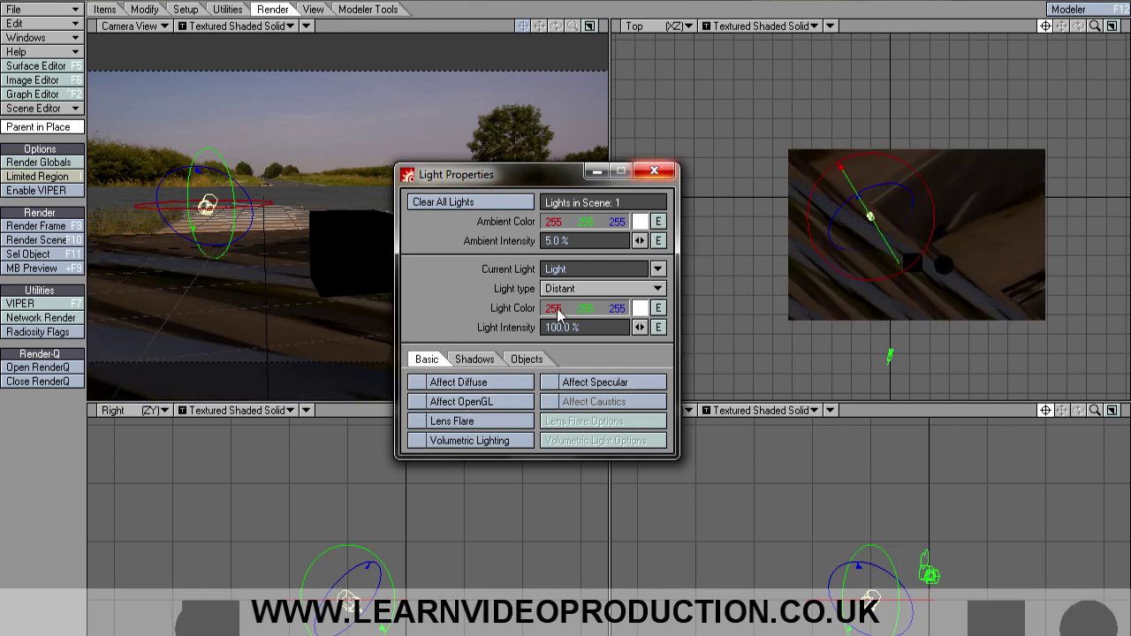
{"action": "left_click", "coordinate": [654, 171]}
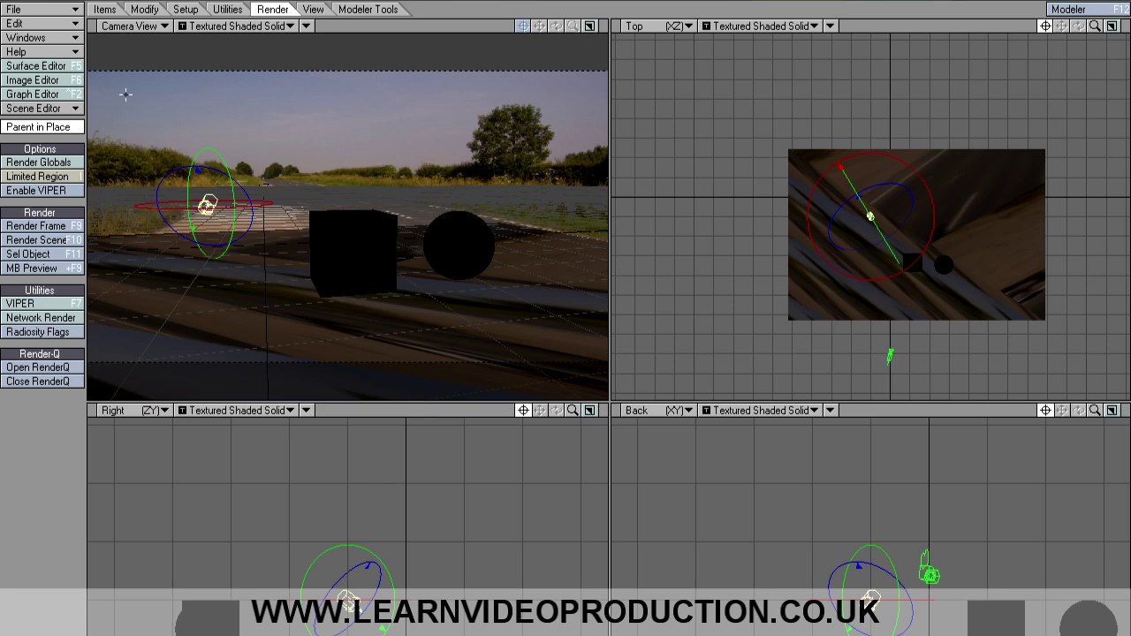
Enable radiosity with the Final Gather type in the global illumination settings and close Render Globals
{"action": "left_click", "coordinate": [11, 163]}
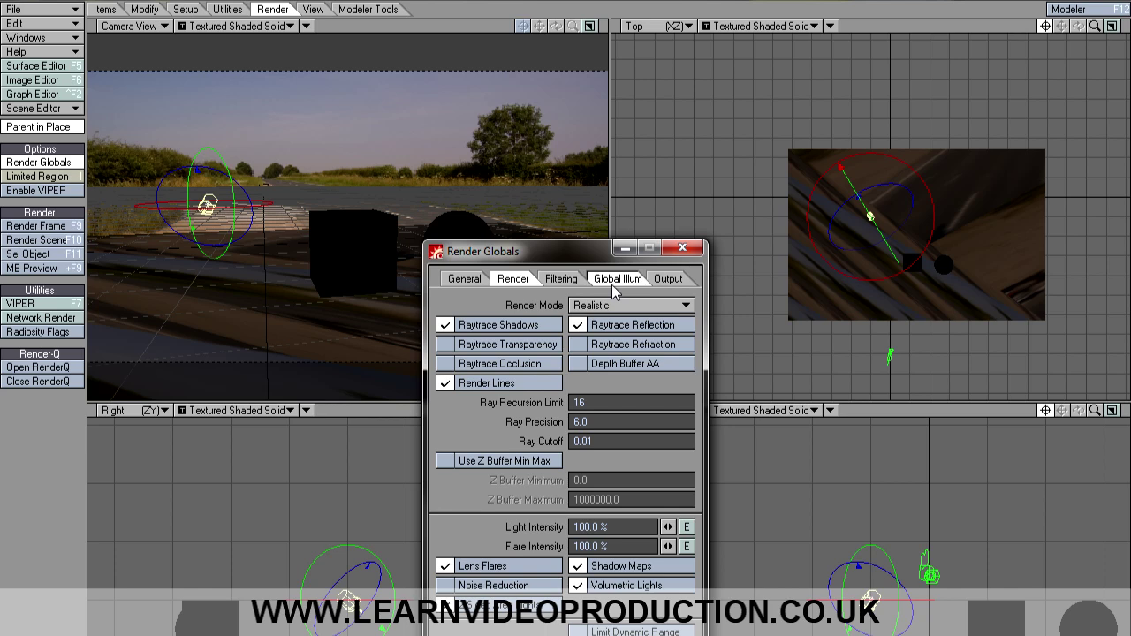
{"action": "left_click", "coordinate": [613, 280]}
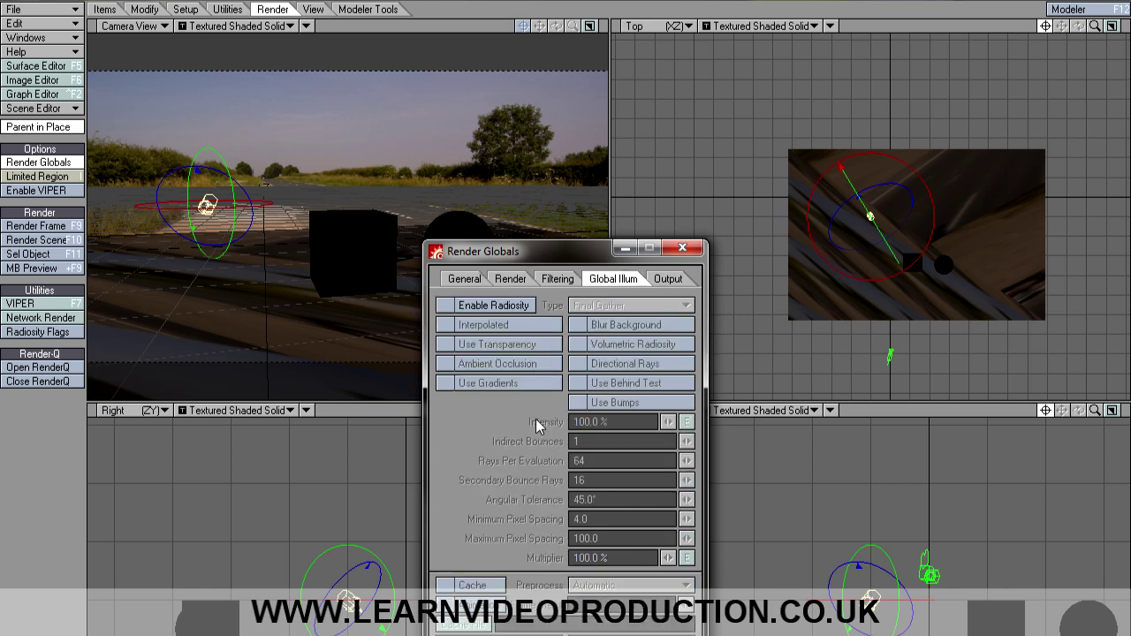
{"action": "left_click", "coordinate": [504, 307]}
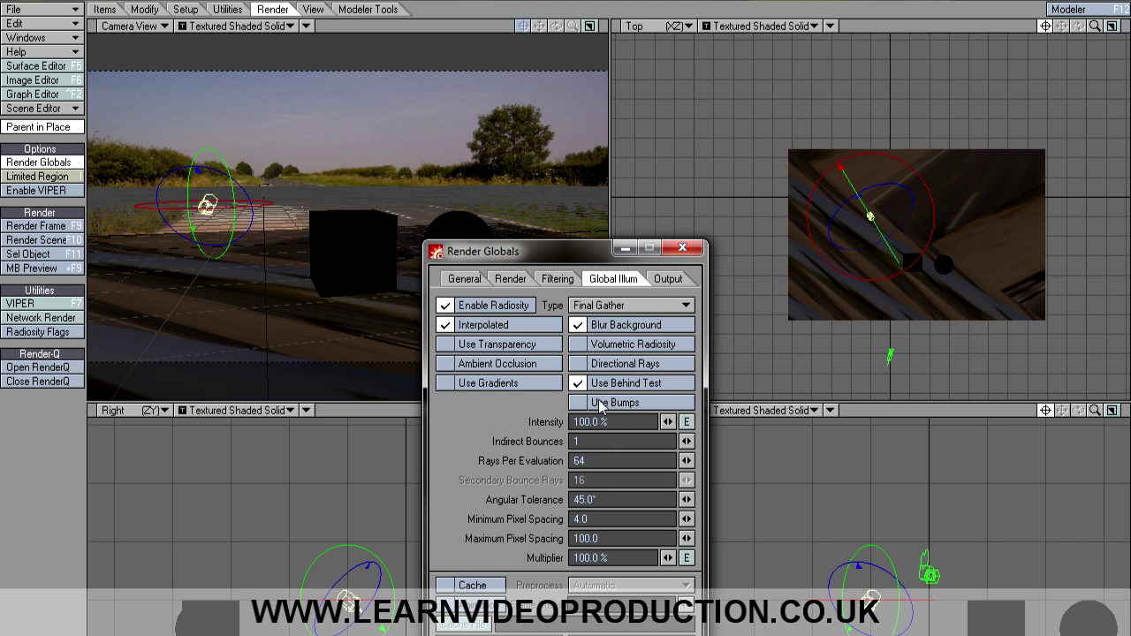
{"action": "left_click", "coordinate": [682, 247]}
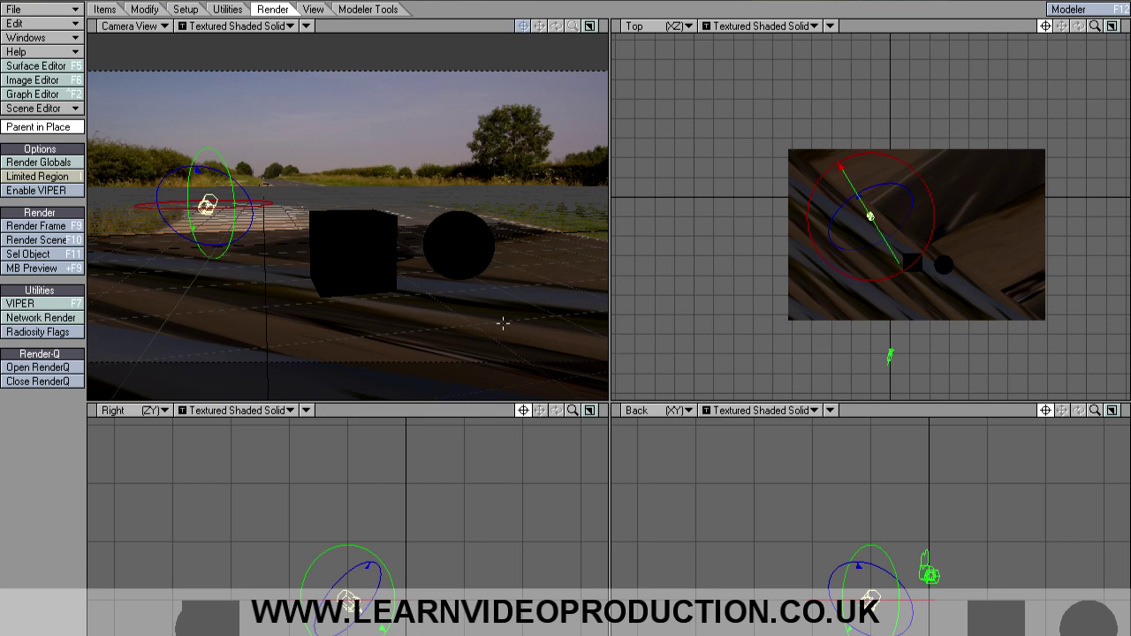
Render the frame to check the light probe's illumination on the cube, ball and ground, and close the render
{"action": "key", "text": "F9"}
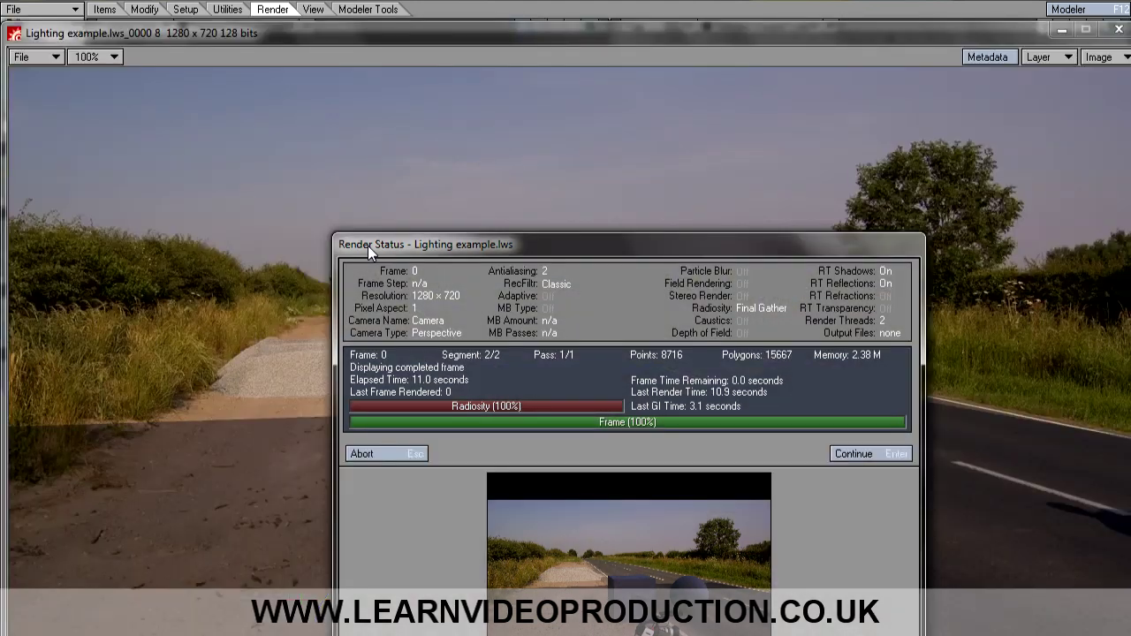
{"action": "left_click", "coordinate": [850, 454]}
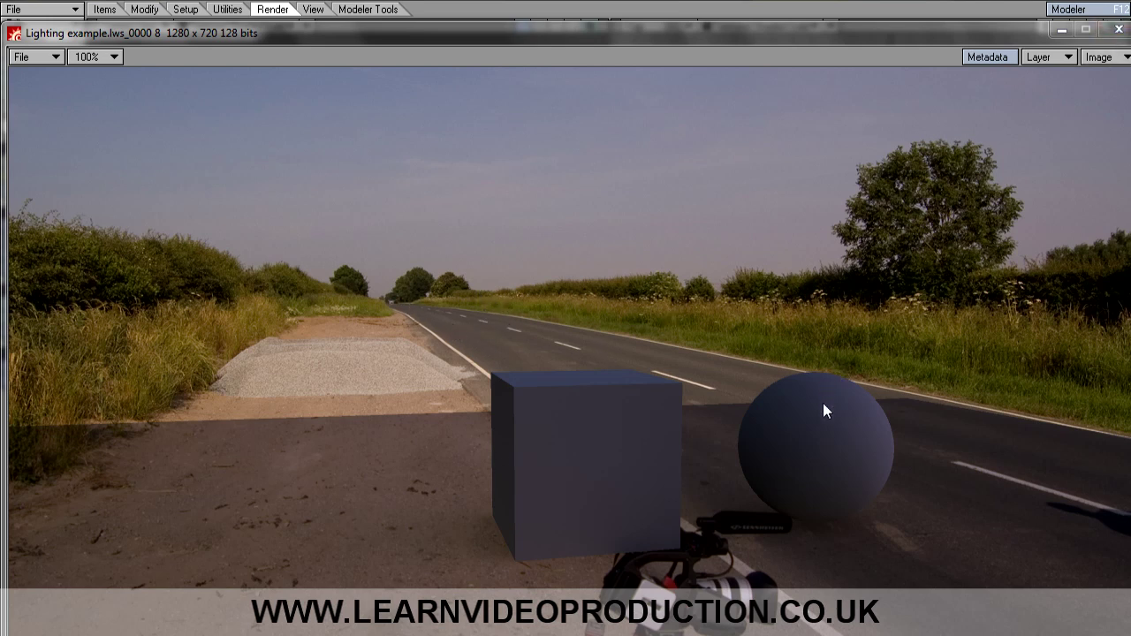
{"action": "left_click", "coordinate": [1119, 29]}
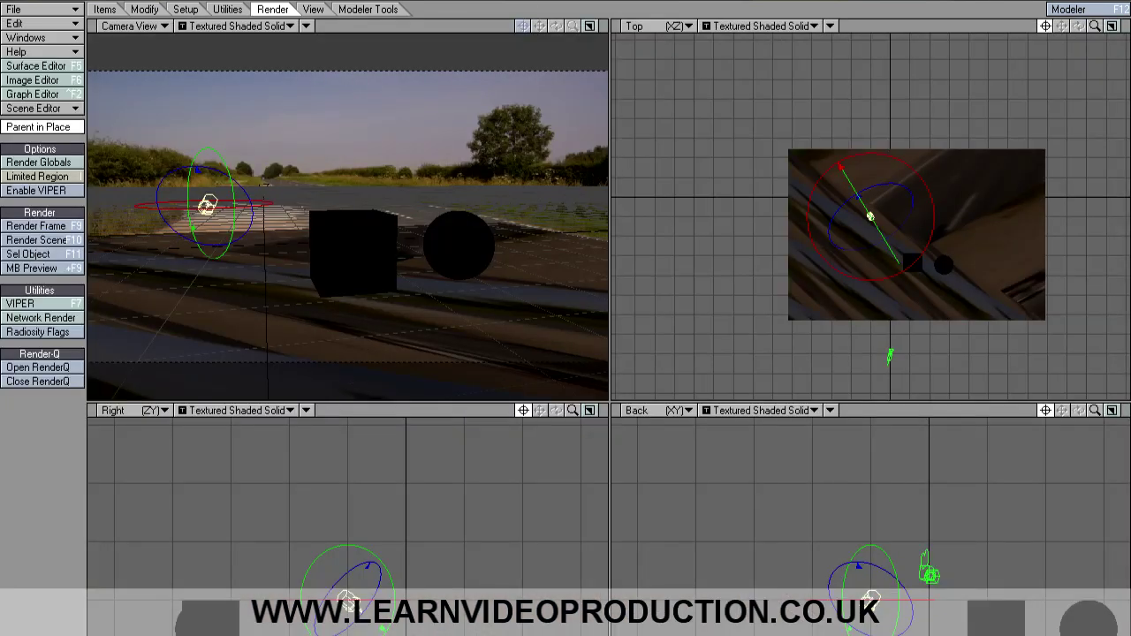
Reopen the Backdrop Options, set the Image World brightness to 200%, and start a test render, aborting it after the preview
{"action": "left_click", "coordinate": [65, 41]}
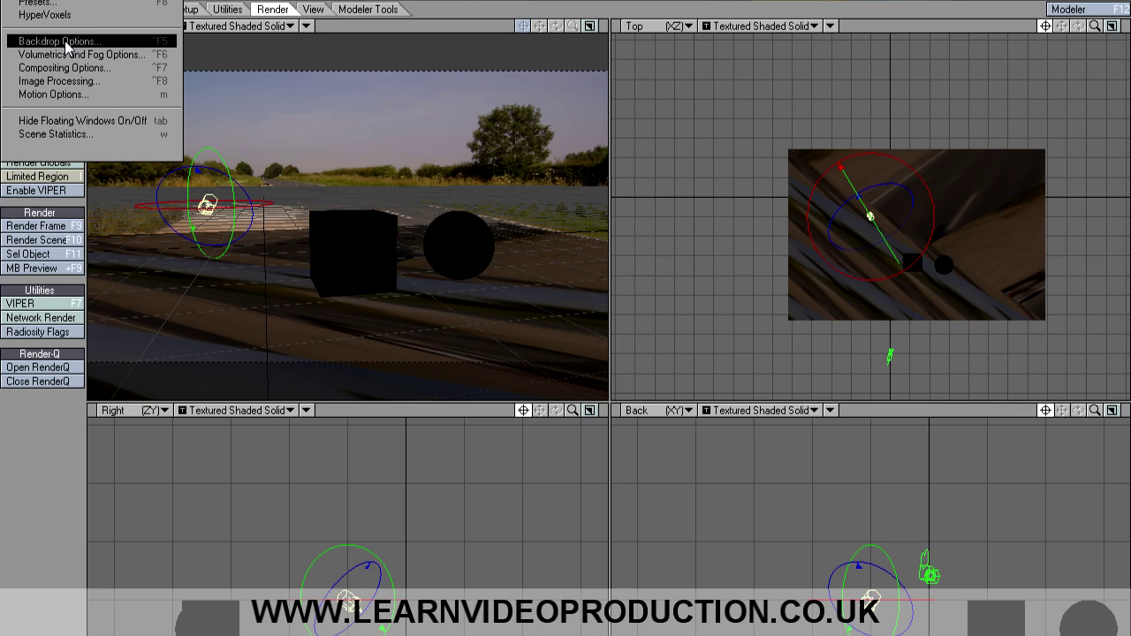
{"action": "left_click", "coordinate": [64, 41]}
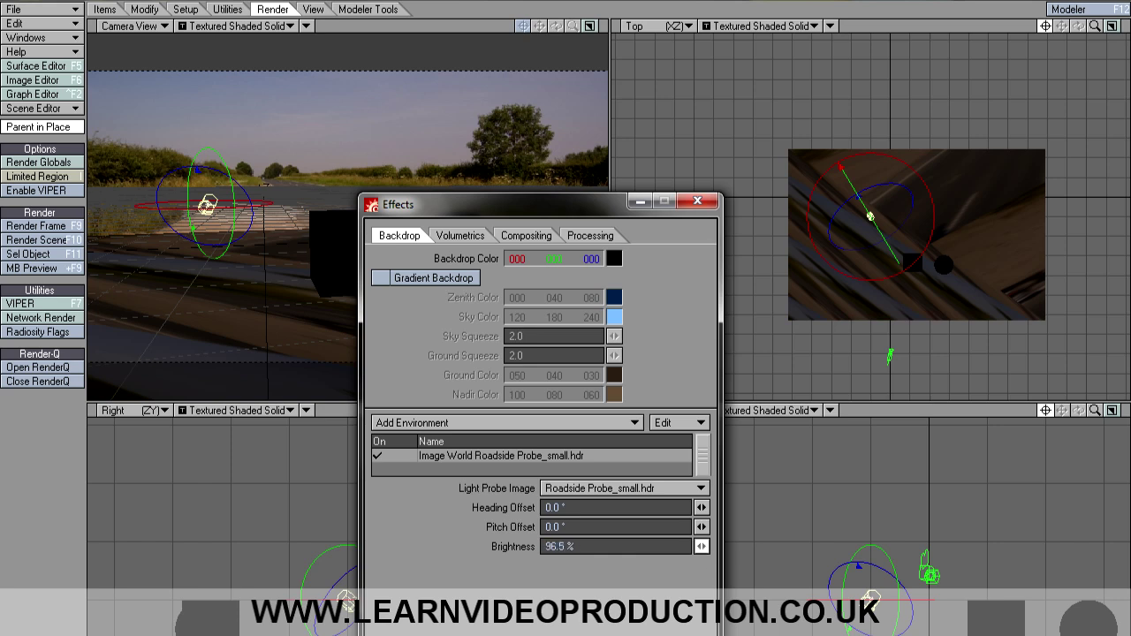
{"action": "left_click_drag", "start_coordinate": [598, 547], "coordinate": [523, 550]}
{"action": "type", "text": "200"}
{"action": "left_click", "coordinate": [599, 527]}
{"action": "key", "text": "F9"}
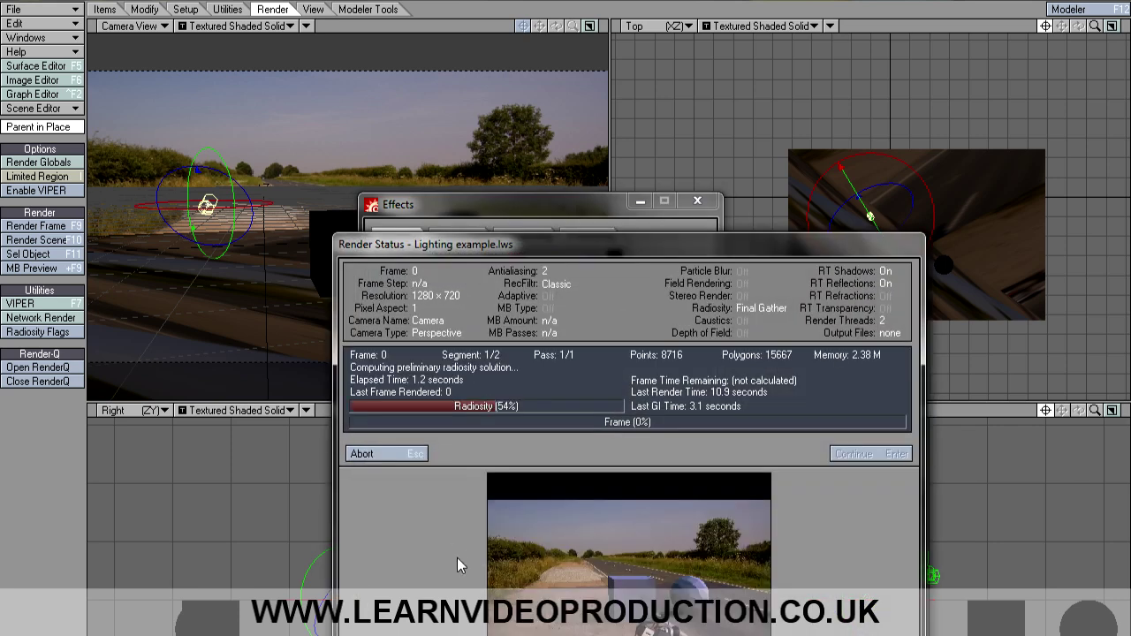
{"action": "left_click", "coordinate": [364, 454]}
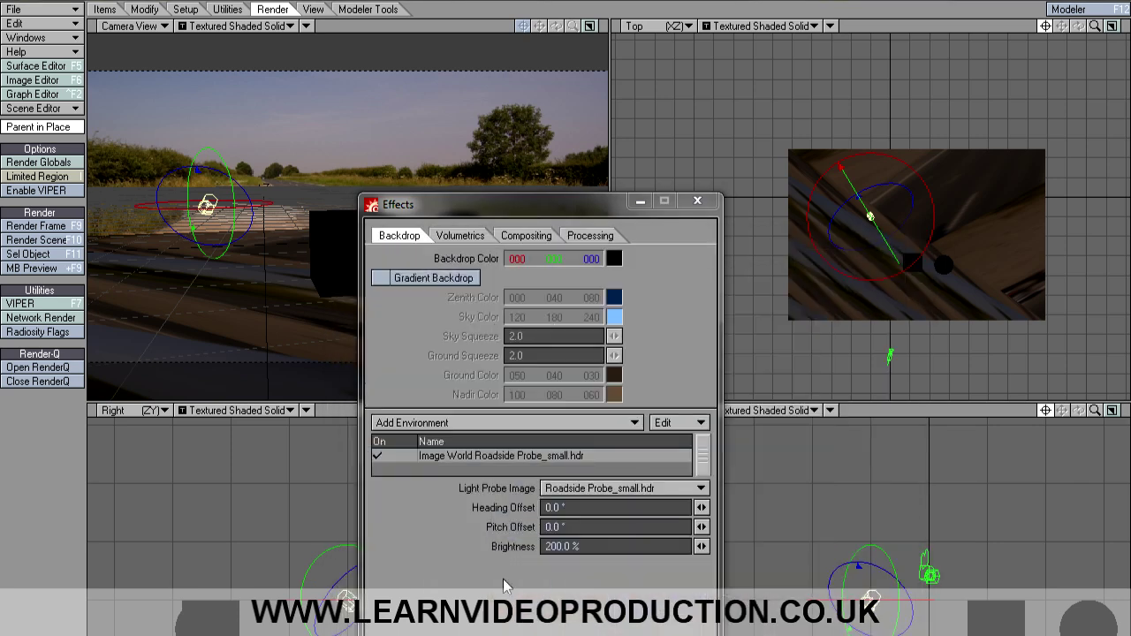
Try an Image World brightness of 400% with a test render and abort it after the preview
{"action": "key", "text": "Tab"}
{"action": "type", "text": "400"}
{"action": "left_click", "coordinate": [573, 526]}
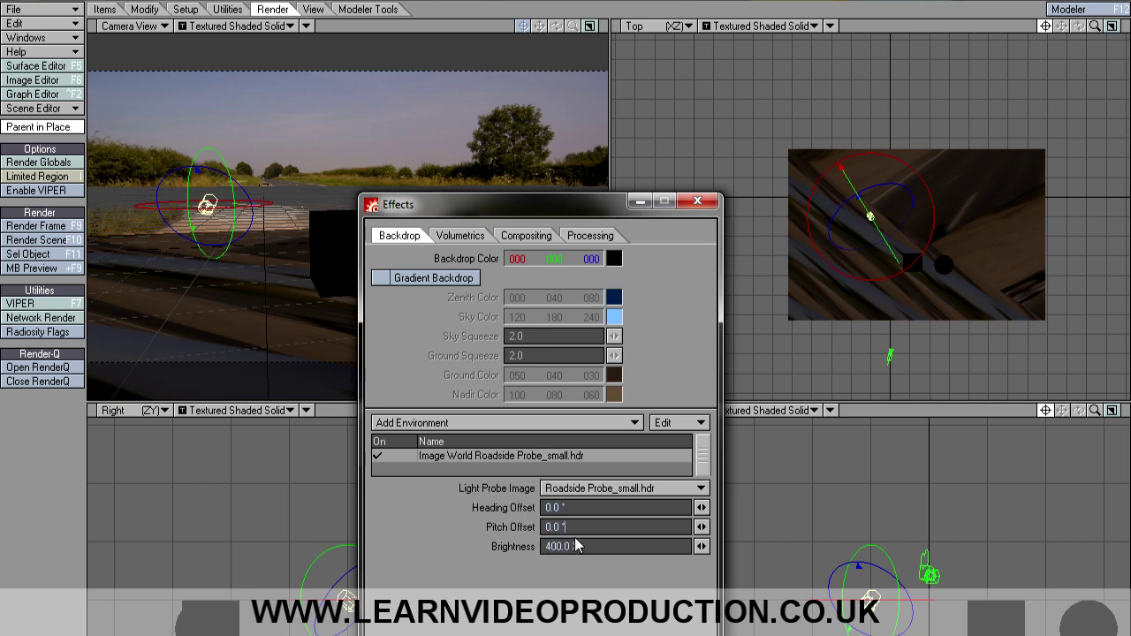
{"action": "key", "text": "F9"}
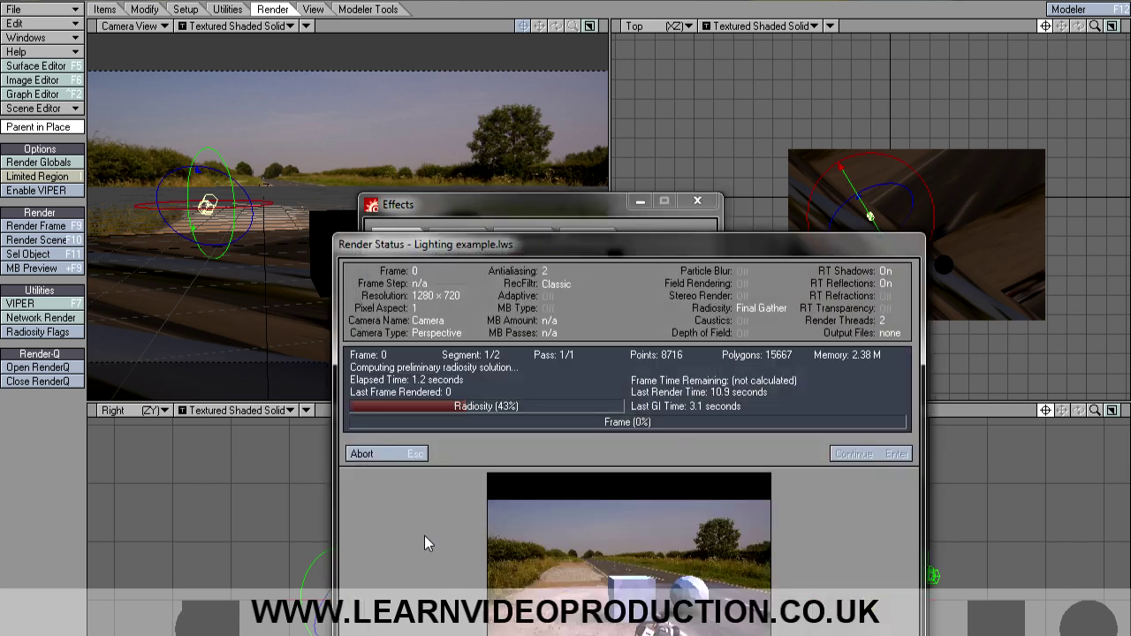
{"action": "left_click", "coordinate": [362, 455]}
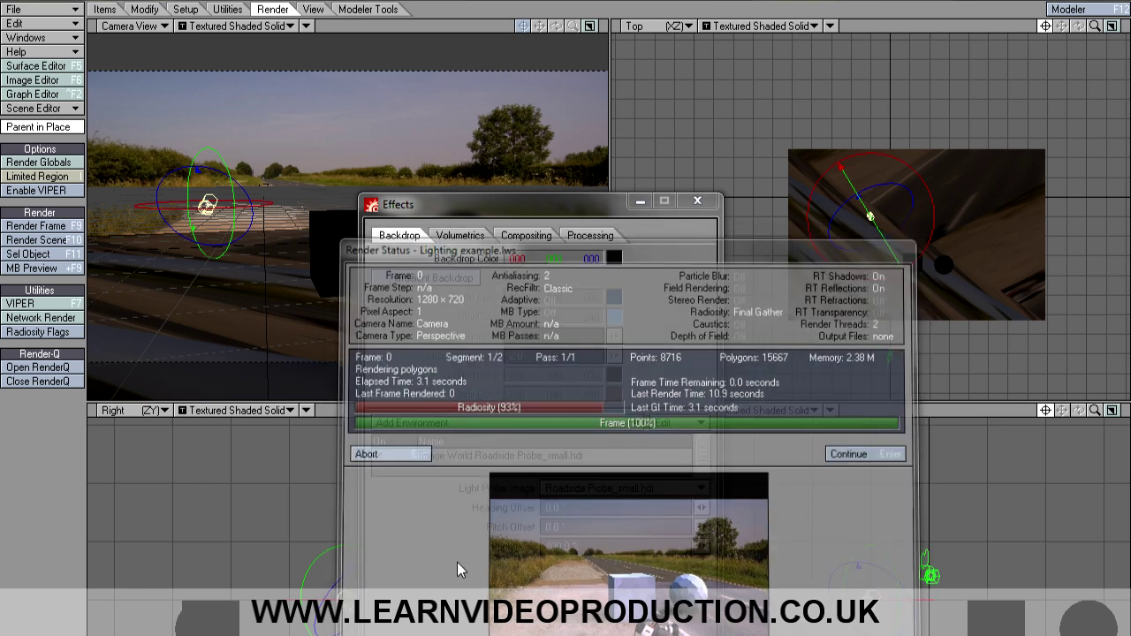
Set the Image World brightness to 300% and render the full frame to compare it with the plate
{"action": "left_click", "coordinate": [513, 547]}
{"action": "type", "text": "300"}
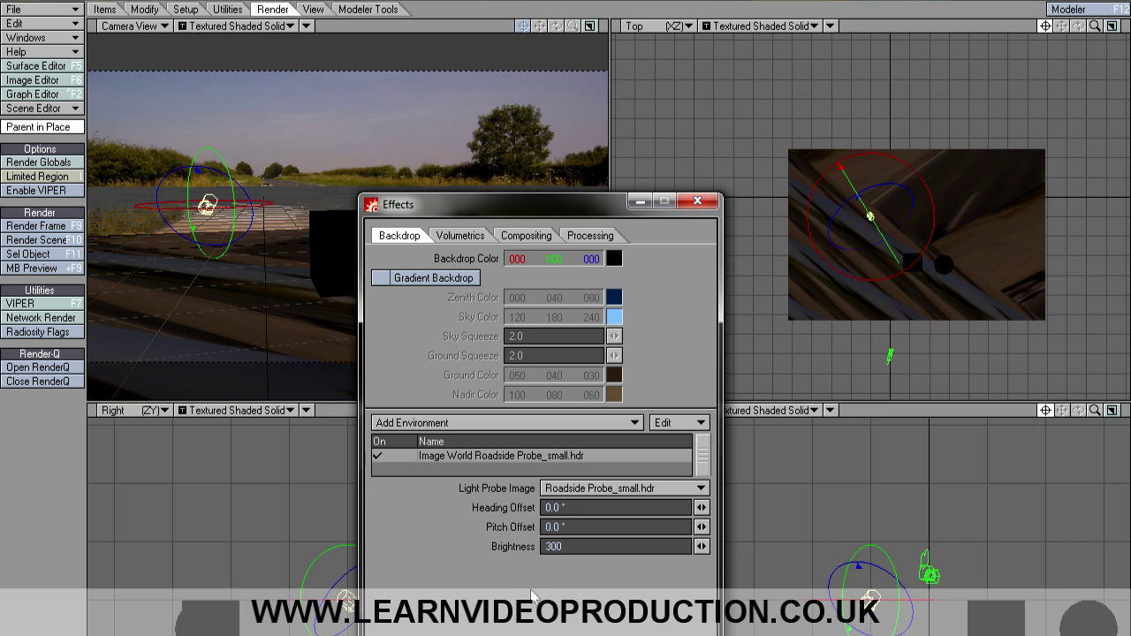
{"action": "key", "text": "F9"}
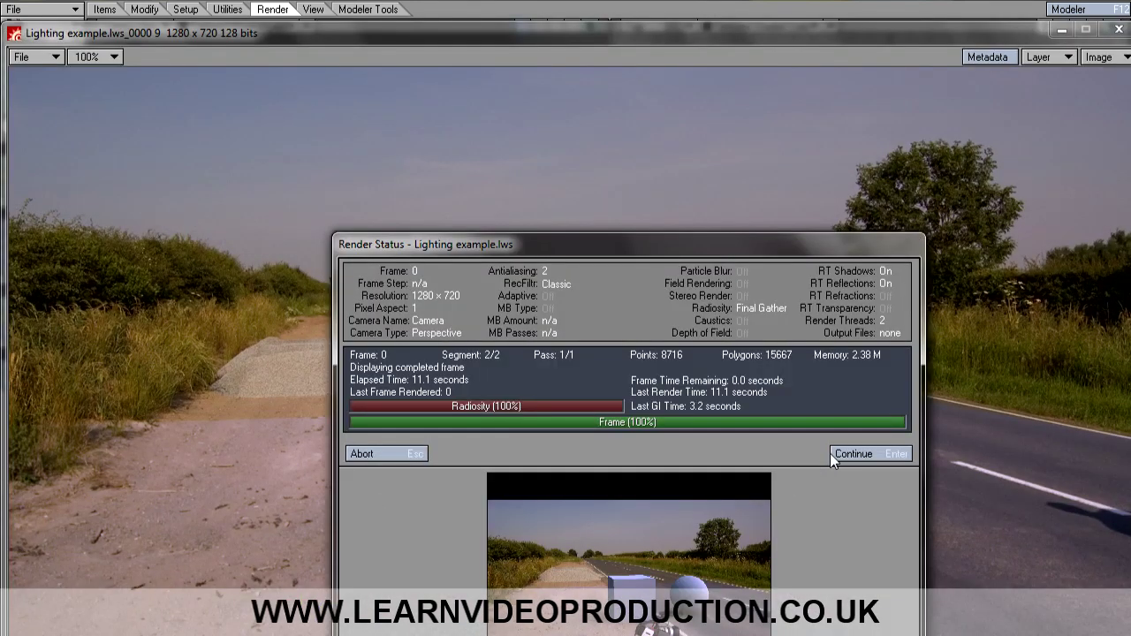
{"action": "left_click", "coordinate": [848, 454]}
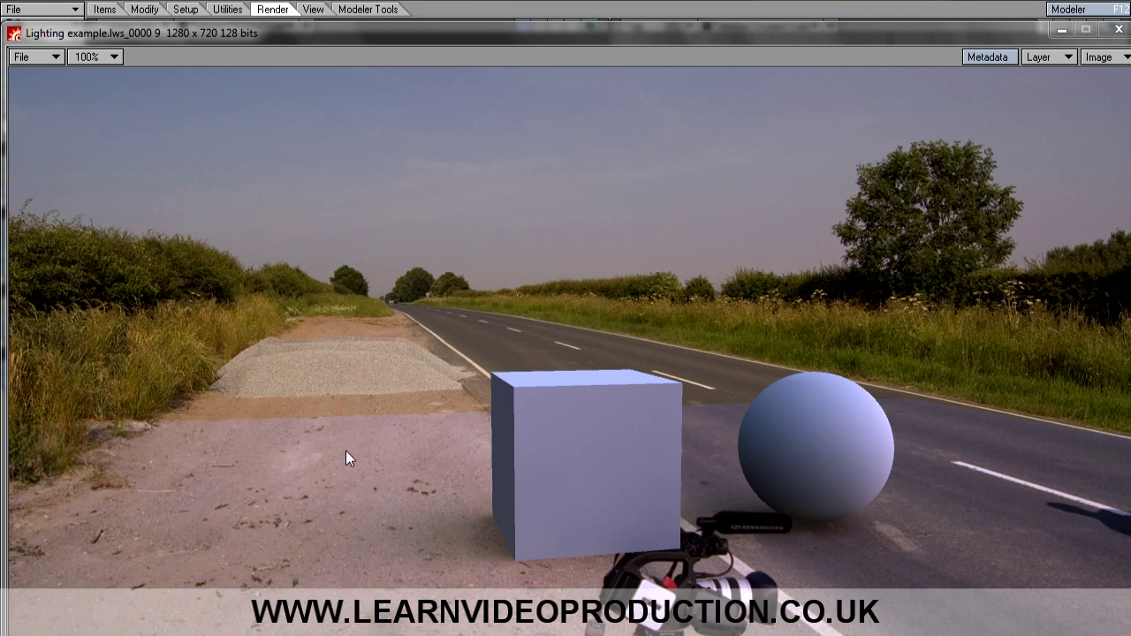
Inspect the alpha channel of the rendered frame and return to the image view
{"action": "left_click", "coordinate": [1115, 58]}
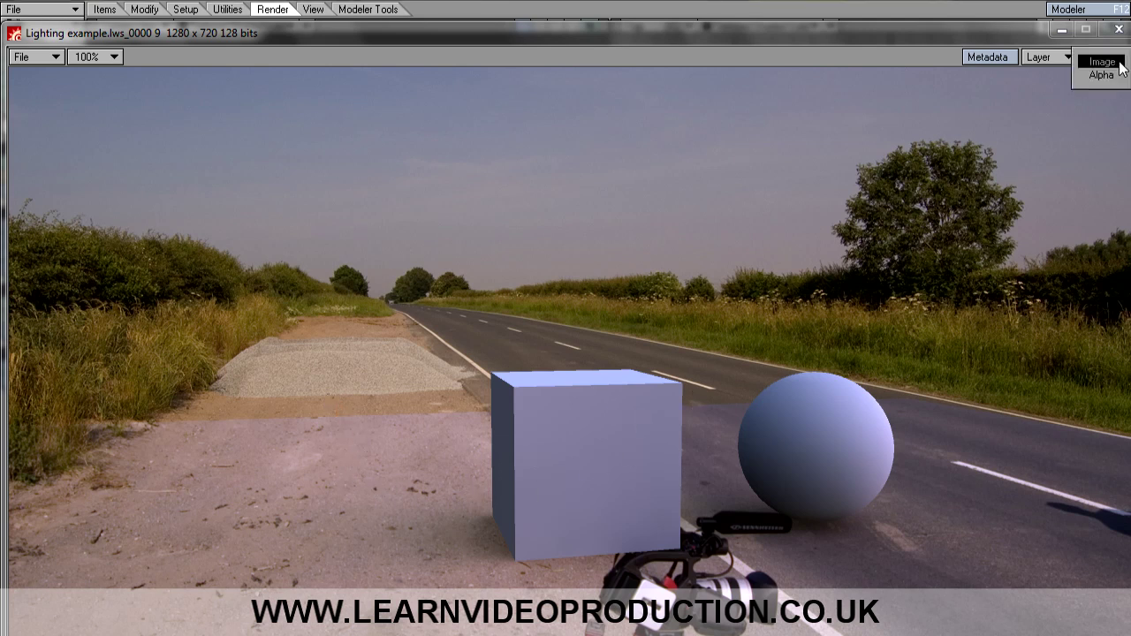
{"action": "left_click", "coordinate": [1115, 76]}
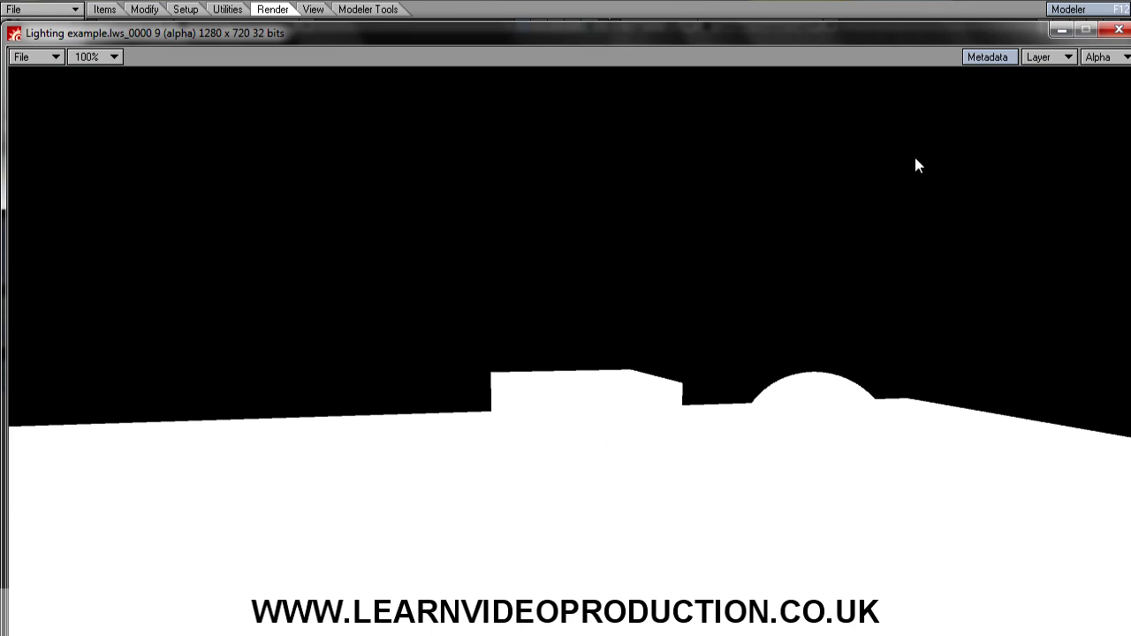
{"action": "left_click", "coordinate": [1110, 62]}
{"action": "left_click", "coordinate": [1103, 52]}
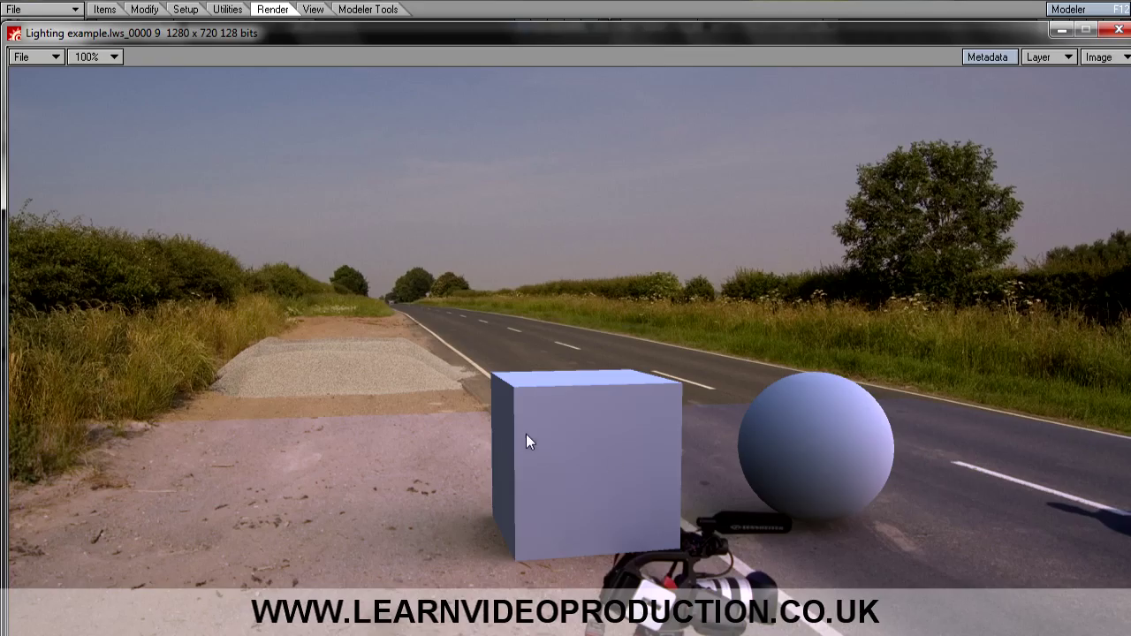